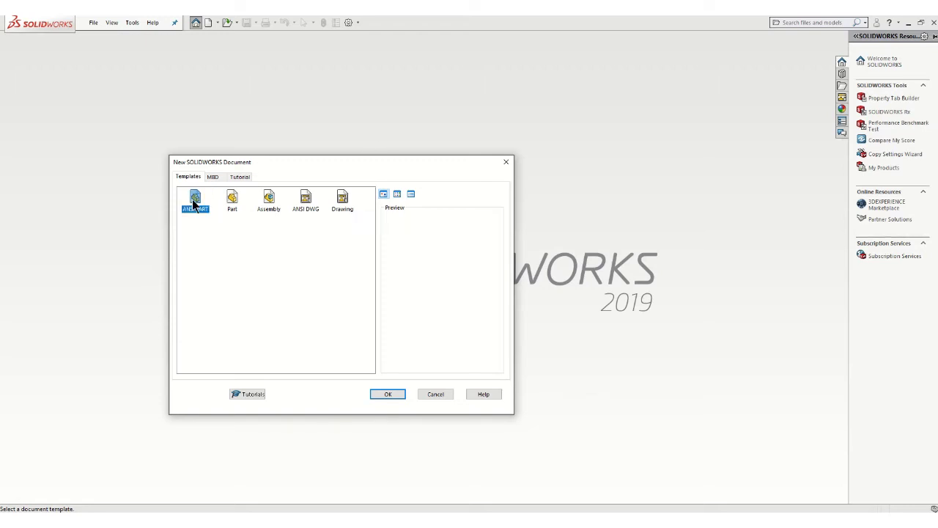
Create a new part from the ANSI PART template and show the sketch tools
{"action": "left_click", "coordinate": [381, 395]}
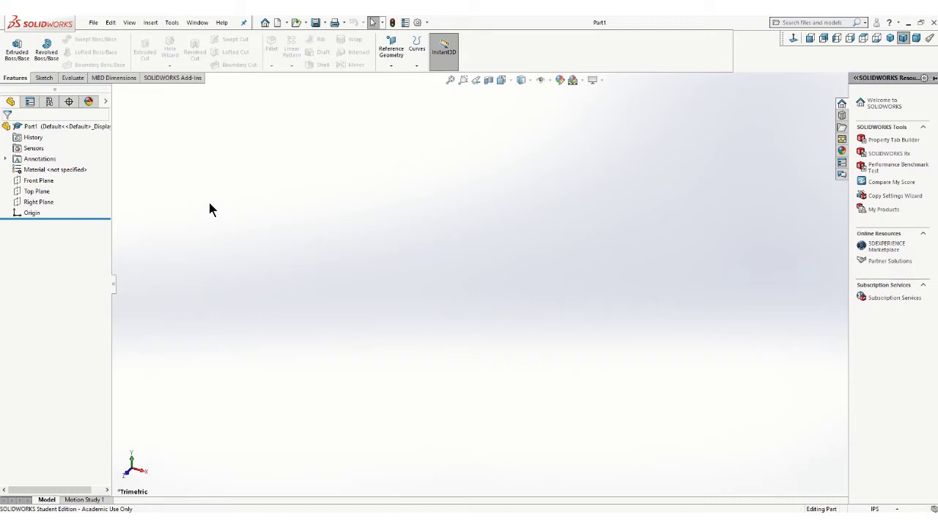
{"action": "left_click", "coordinate": [92, 26]}
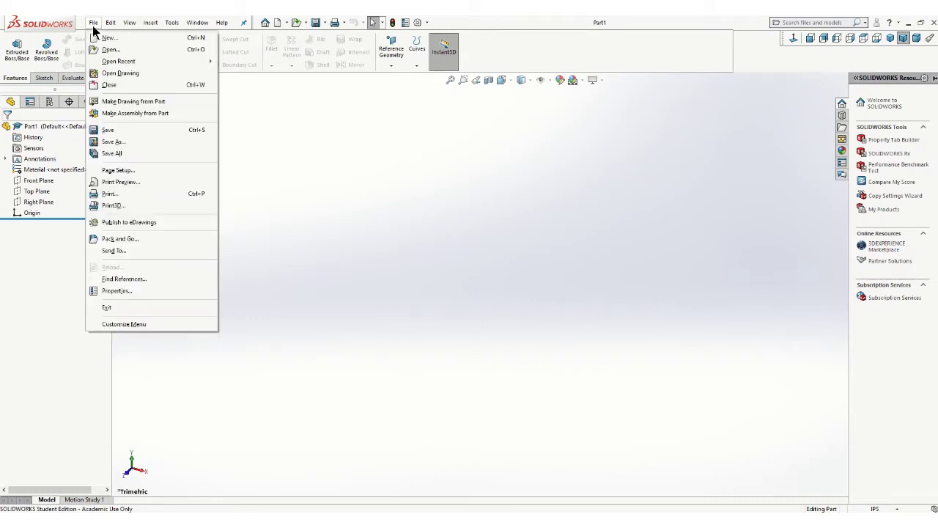
{"action": "left_click", "coordinate": [282, 145]}
Start a sketch on the Front Plane and draw the outline's bottom and right edges
{"action": "left_click", "coordinate": [43, 78]}
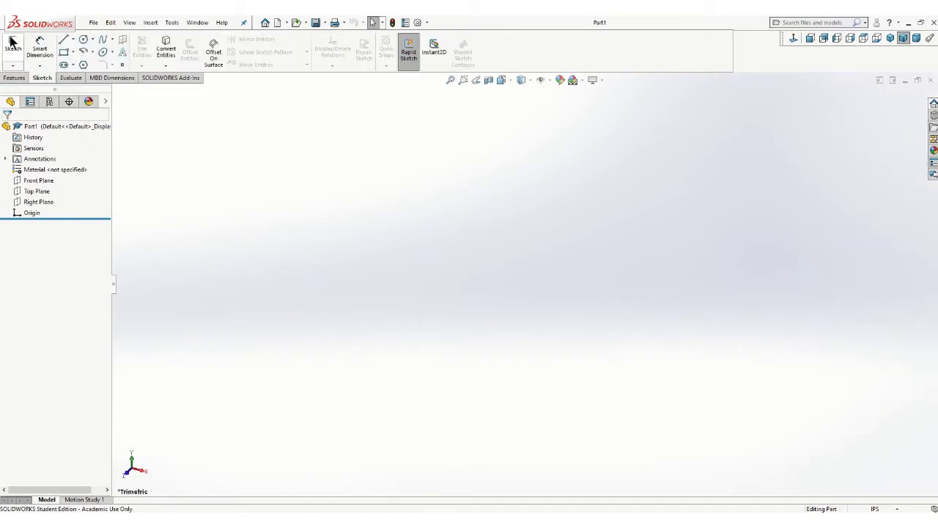
{"action": "left_click", "coordinate": [12, 42]}
{"action": "left_click", "coordinate": [386, 171]}
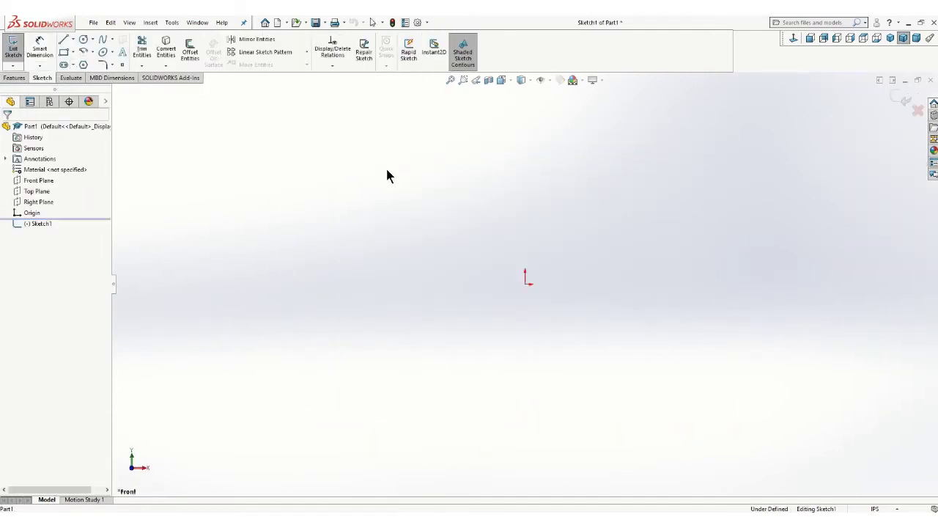
{"action": "left_click", "coordinate": [66, 44]}
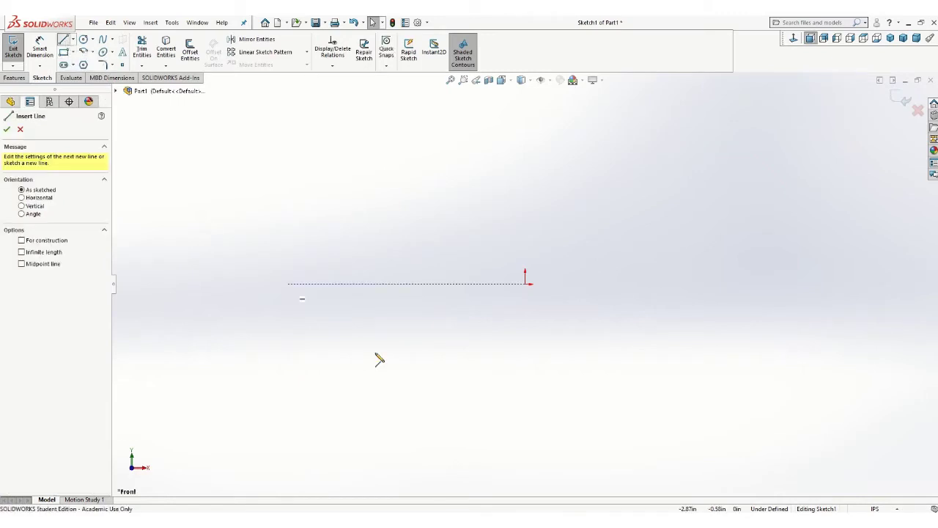
{"action": "left_click", "coordinate": [403, 381]}
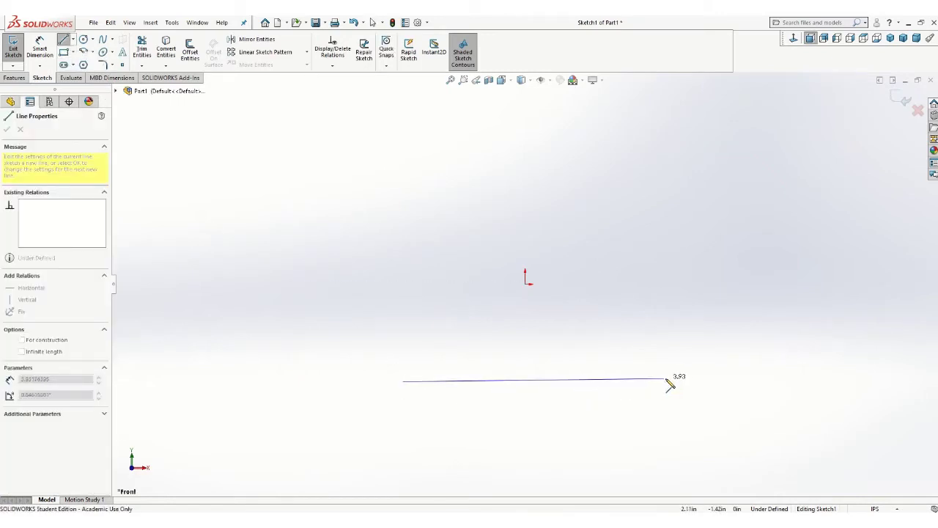
{"action": "left_click", "coordinate": [684, 381]}
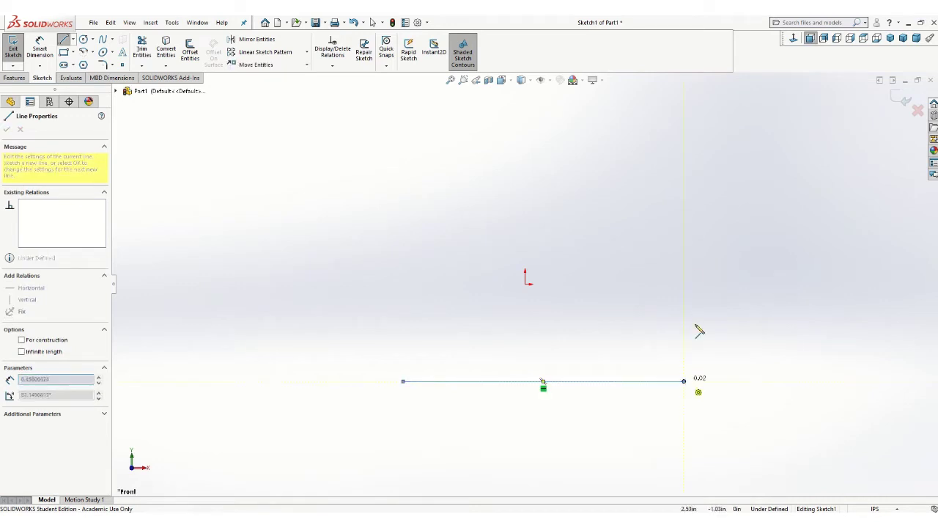
{"action": "left_click", "coordinate": [684, 222]}
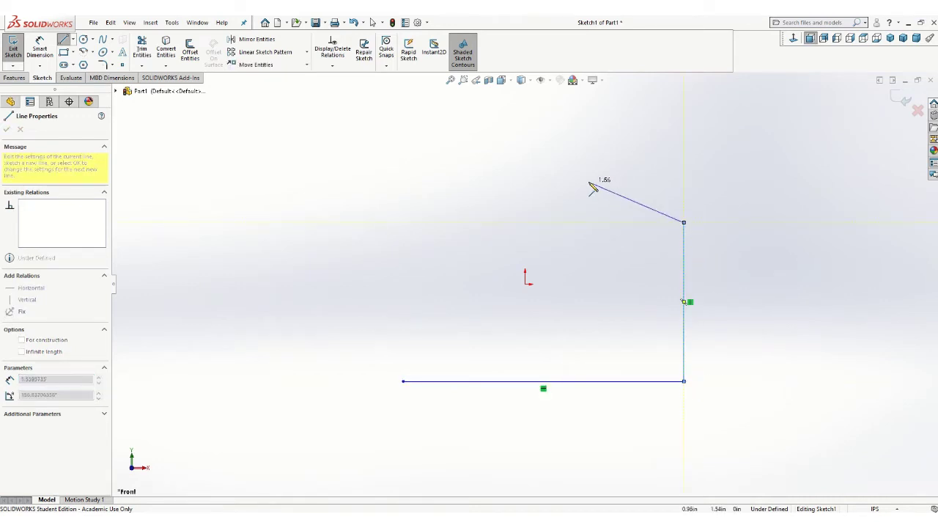
Draw the angled shoulders and two upright prongs, closing the profile at the start point
{"action": "left_click", "coordinate": [585, 181]}
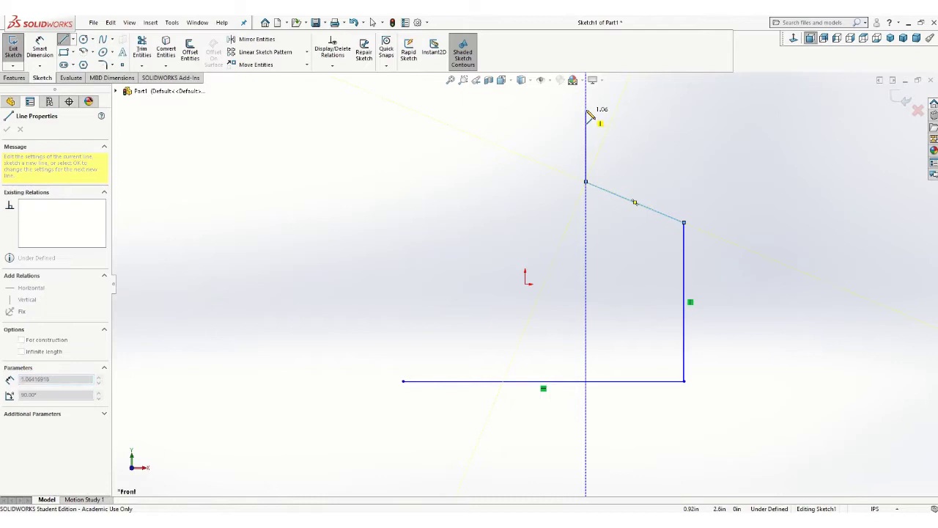
{"action": "left_click", "coordinate": [586, 102]}
{"action": "left_click", "coordinate": [543, 102]}
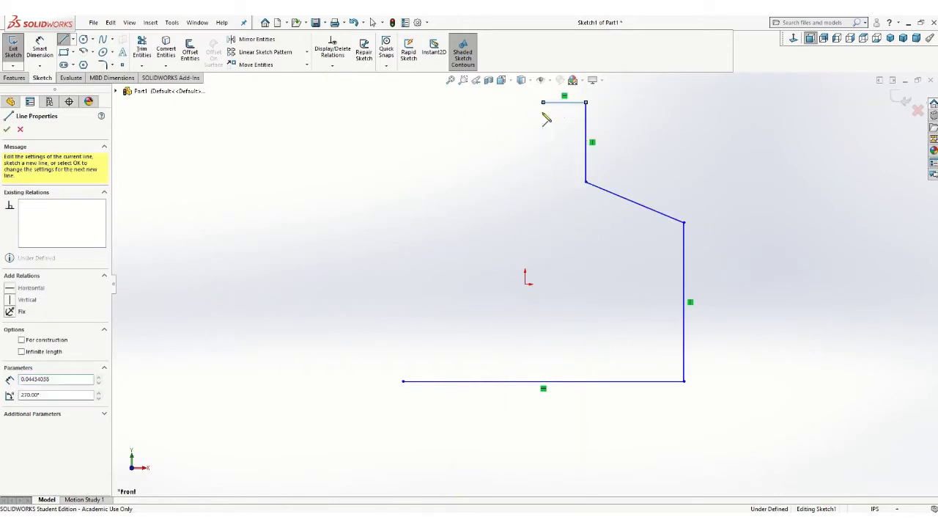
{"action": "left_click", "coordinate": [543, 181]}
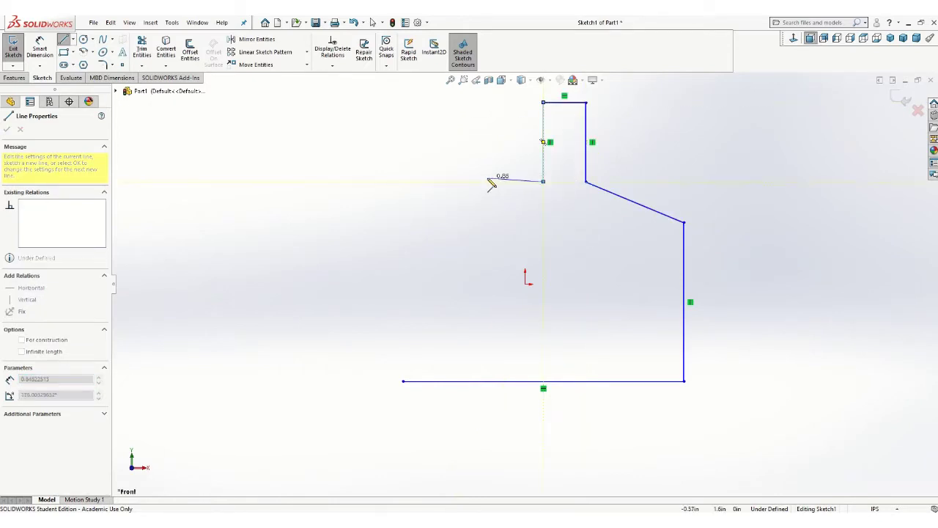
{"action": "left_click", "coordinate": [488, 181]}
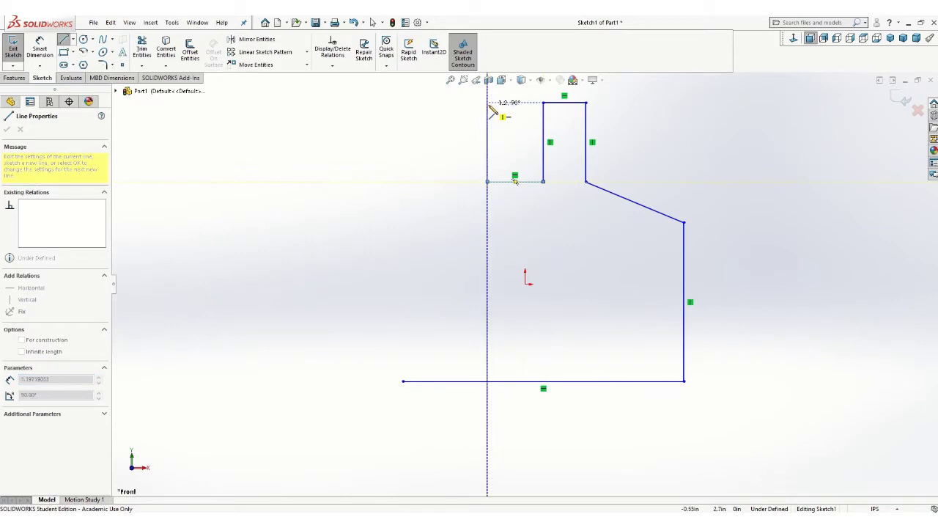
{"action": "left_click", "coordinate": [487, 102]}
{"action": "left_click", "coordinate": [447, 102]}
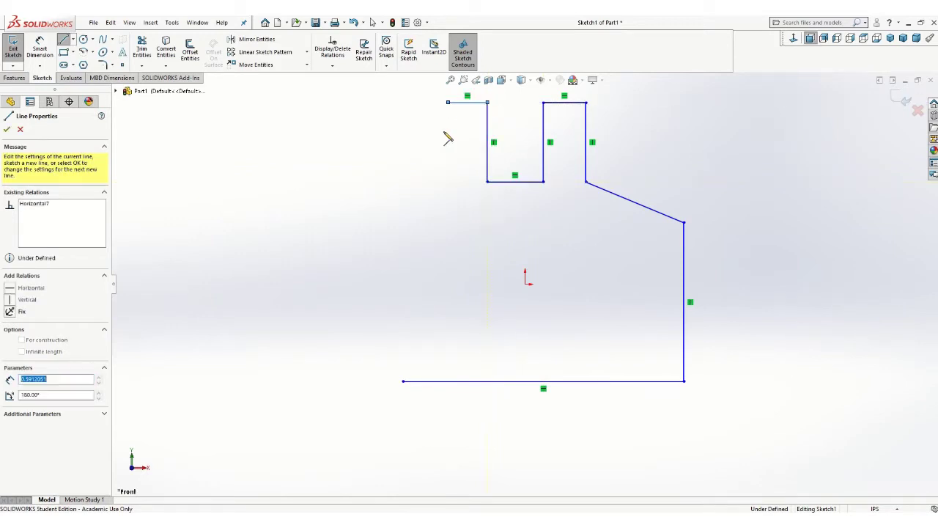
{"action": "left_click", "coordinate": [447, 181]}
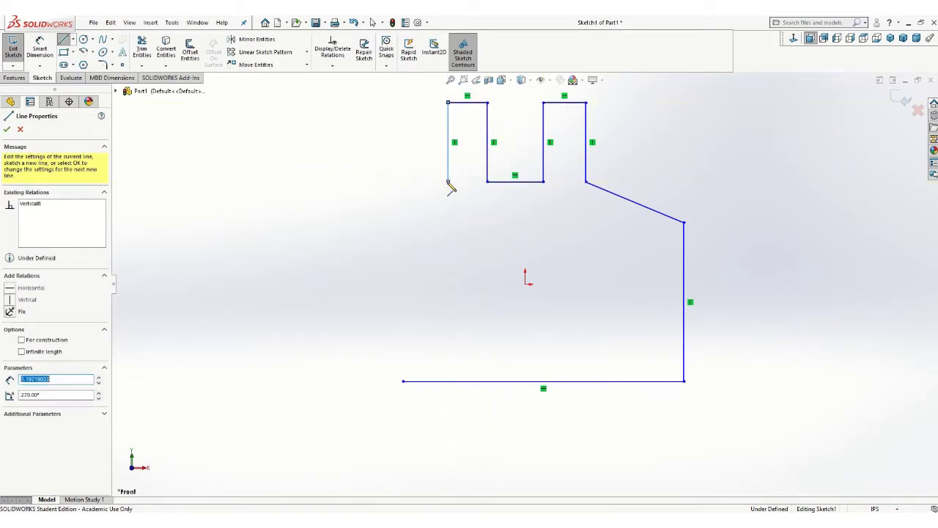
{"action": "left_click", "coordinate": [402, 208]}
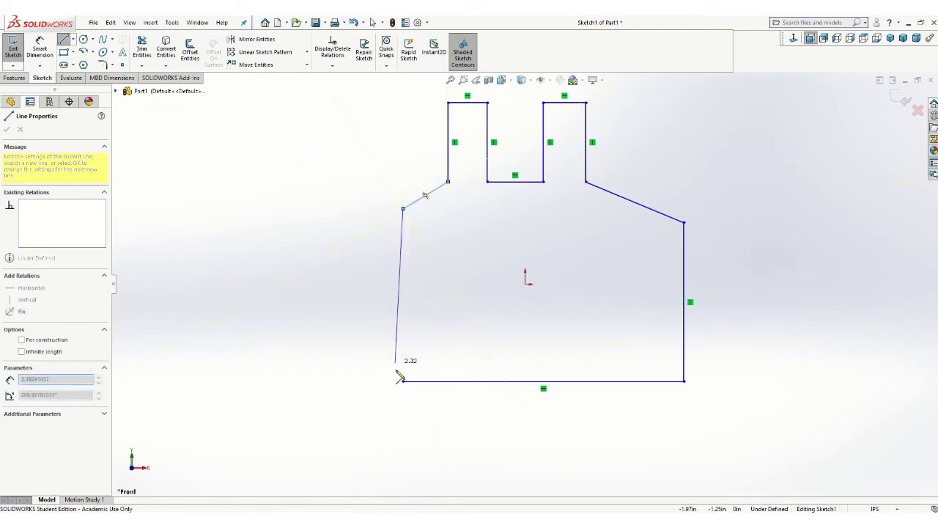
{"action": "left_click", "coordinate": [405, 381]}
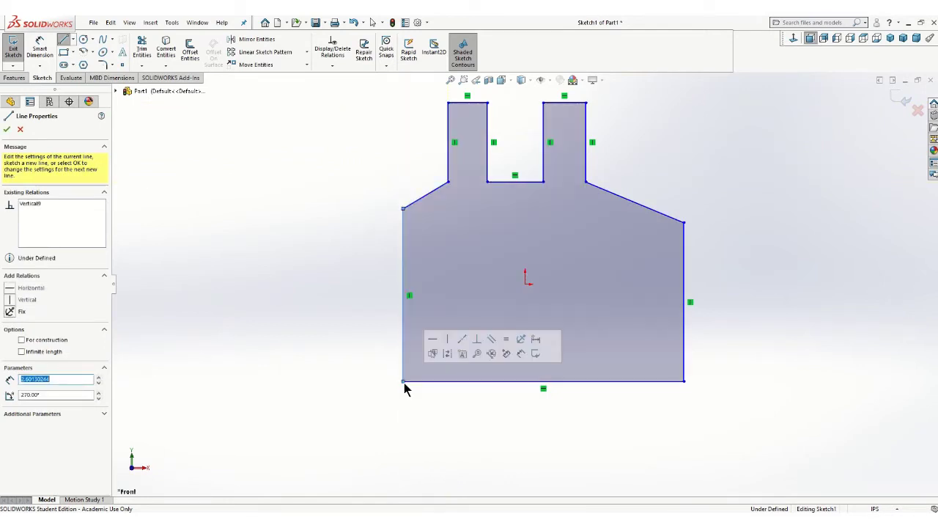
Dimension the bottom edge as the 3.50 overall width
{"action": "left_click", "coordinate": [40, 53]}
{"action": "left_click", "coordinate": [511, 382]}
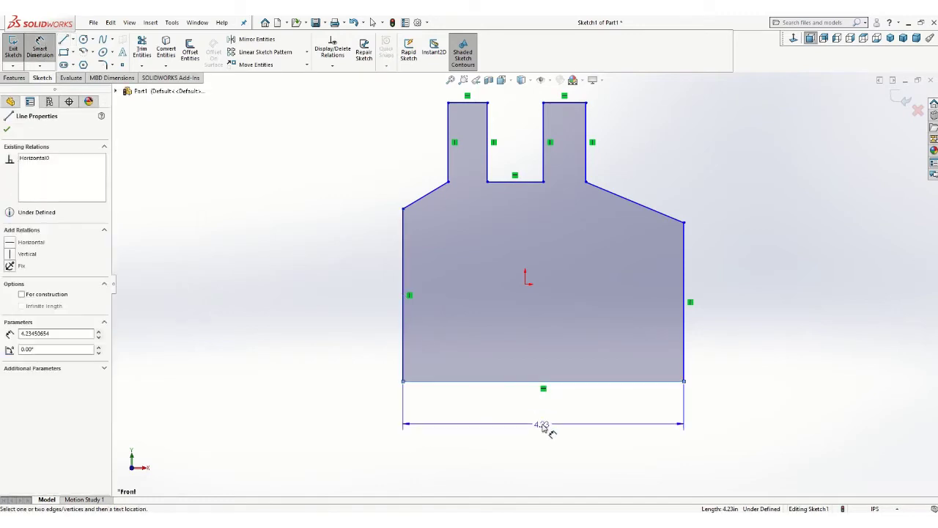
{"action": "left_click", "coordinate": [544, 430]}
{"action": "type", "text": "3.5"}
{"action": "key", "text": "Return"}
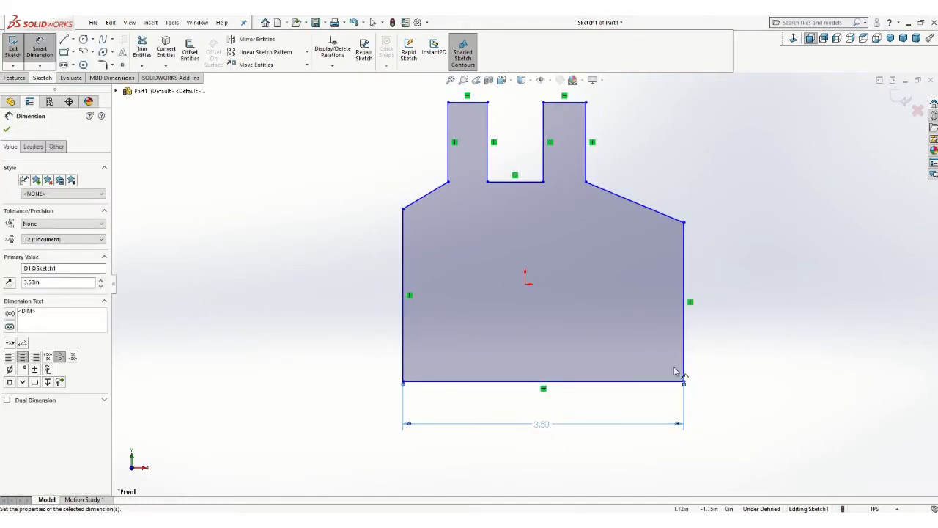
Locate the origin 1.75 from the right edge and .75 above the bottom edge
{"action": "left_click", "coordinate": [684, 366]}
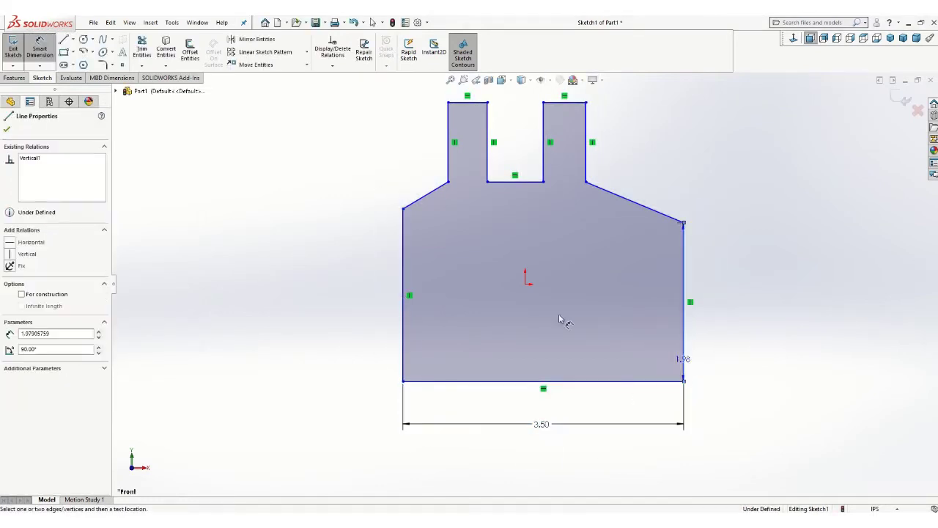
{"action": "left_click", "coordinate": [525, 284]}
{"action": "left_click", "coordinate": [605, 409]}
{"action": "type", "text": "1.75"}
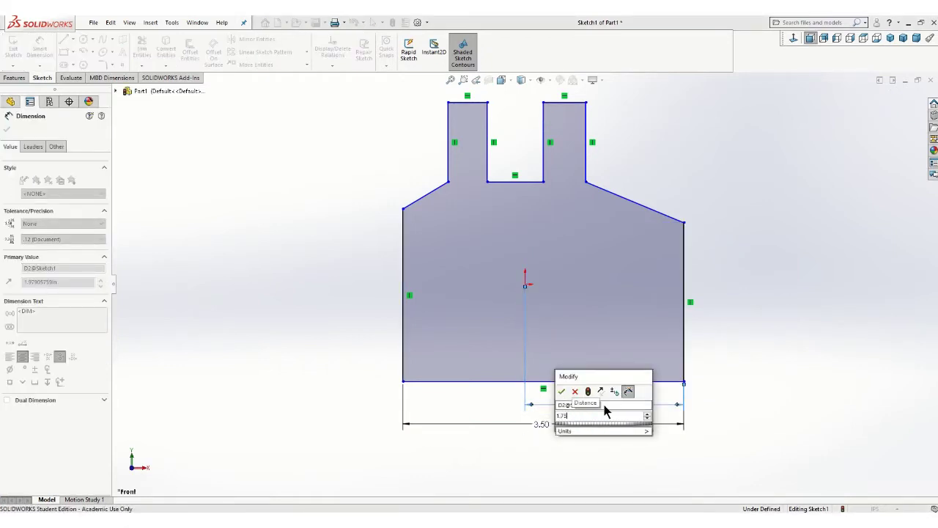
{"action": "key", "text": "Return"}
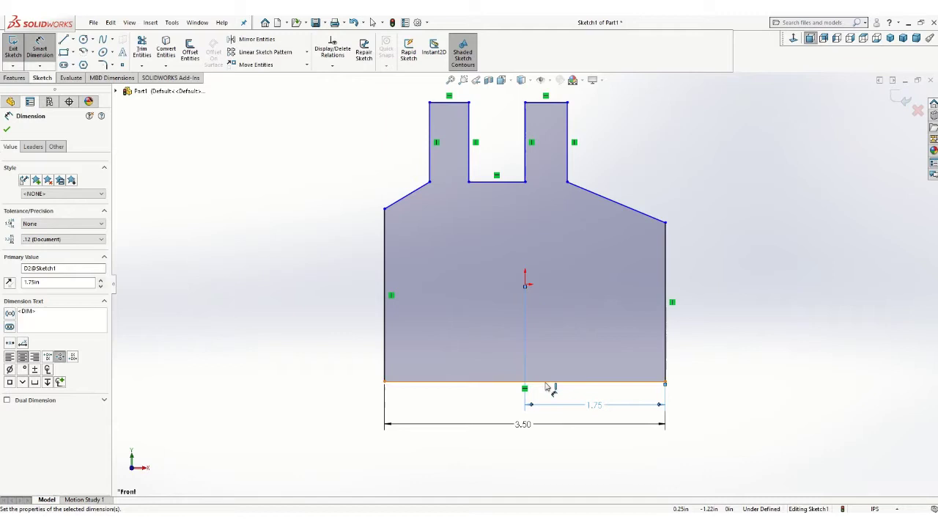
{"action": "left_click_drag", "start_coordinate": [546, 386], "coordinate": [528, 288], "text": "ctrl"}
{"action": "left_click", "coordinate": [526, 285]}
{"action": "left_click", "coordinate": [706, 336]}
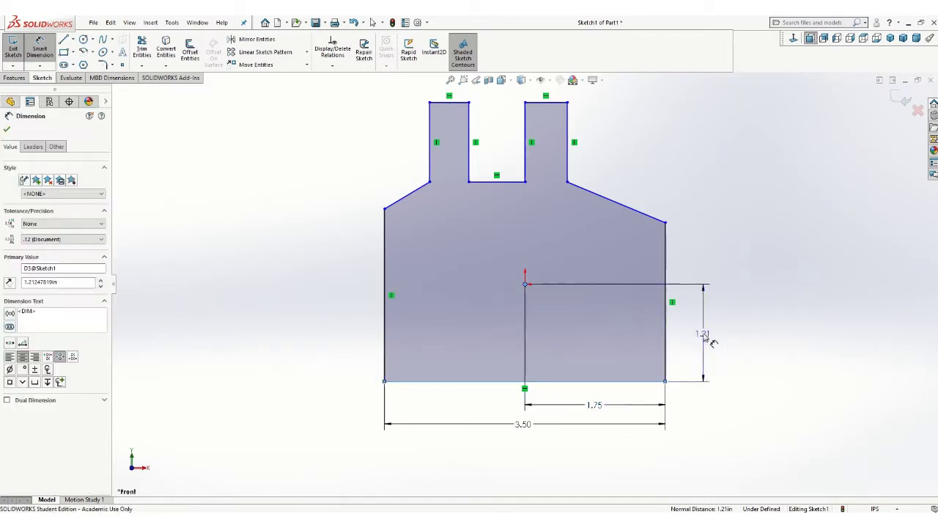
{"action": "type", "text": ".75"}
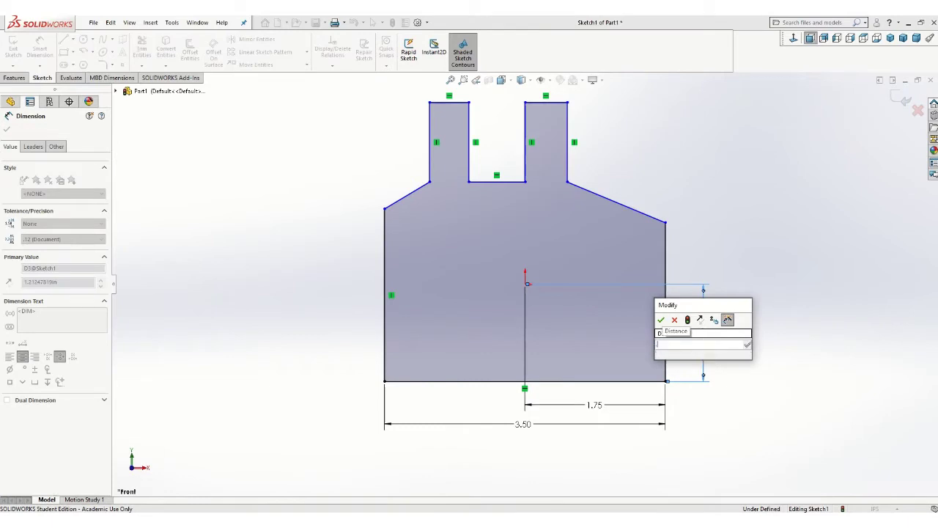
{"action": "key", "text": "Return"}
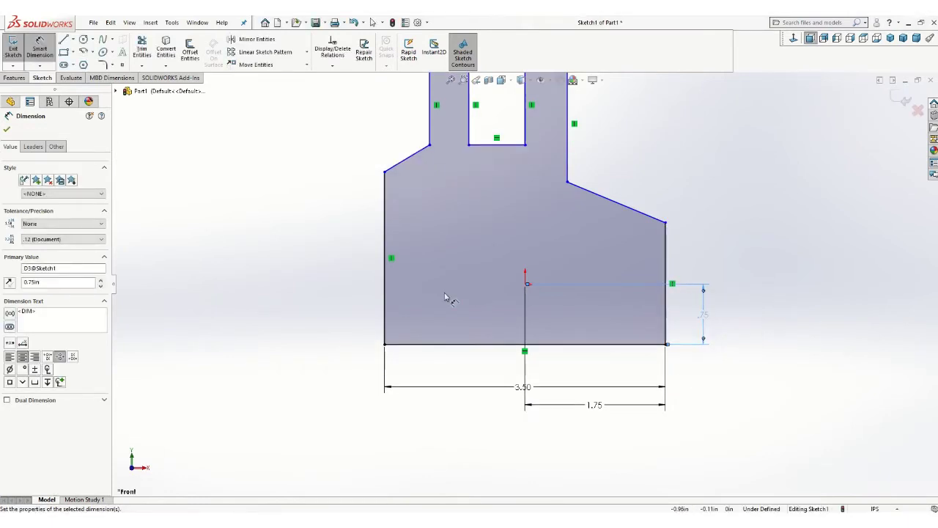
Set both the left and right side edges to 1.50 tall
{"action": "left_click", "coordinate": [385, 277]}
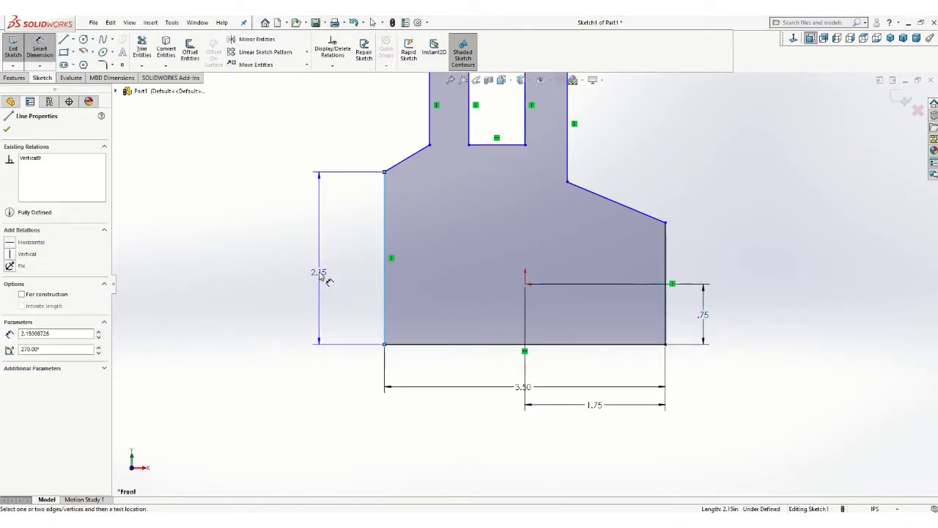
{"action": "left_click", "coordinate": [323, 278]}
{"action": "type", "text": "1.5"}
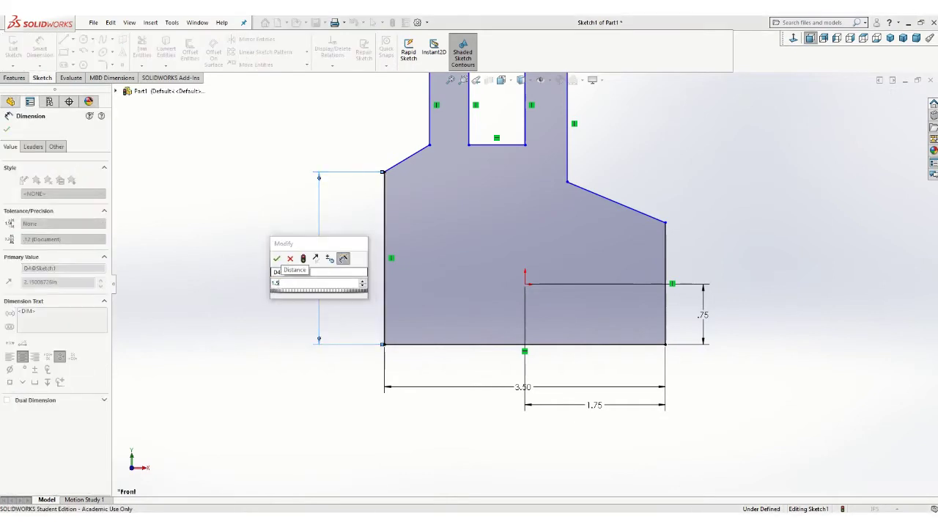
{"action": "key", "text": "Return"}
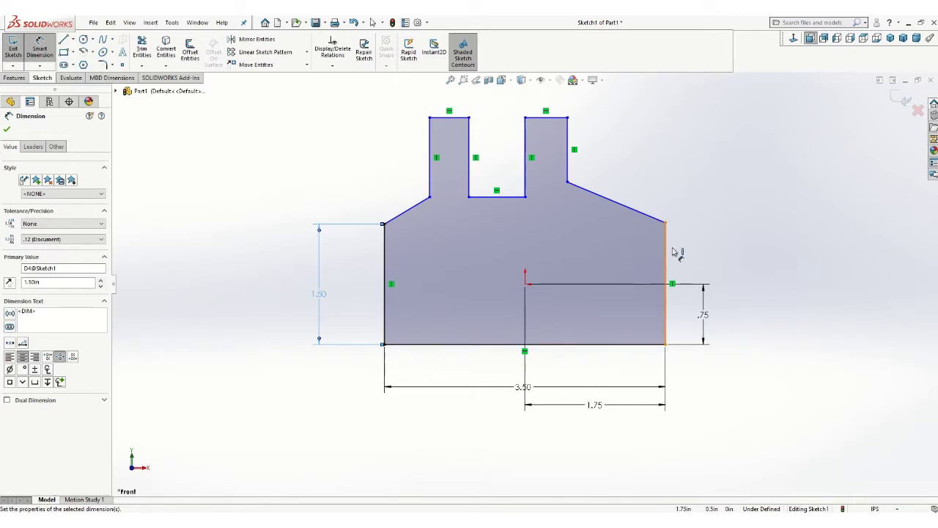
{"action": "left_click", "coordinate": [665, 247]}
{"action": "left_click", "coordinate": [745, 290]}
{"action": "type", "text": "1.5"}
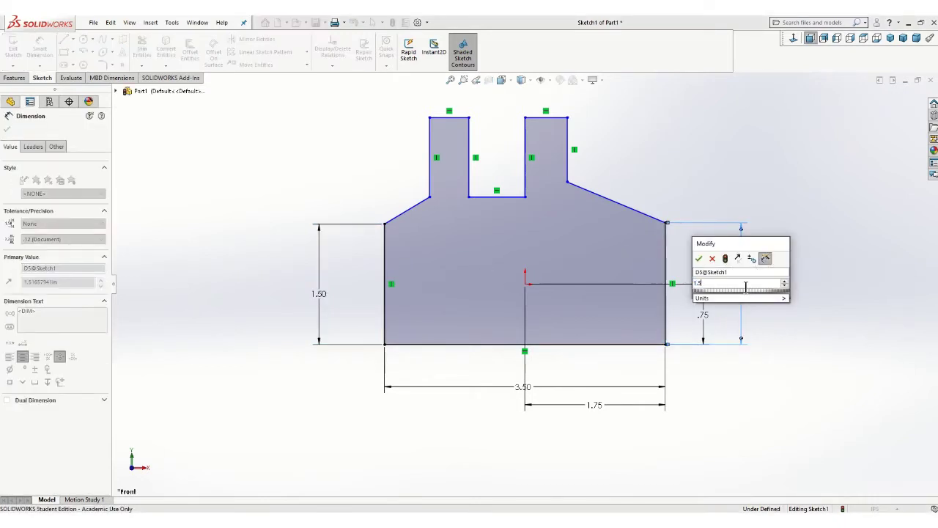
{"action": "key", "text": "Return"}
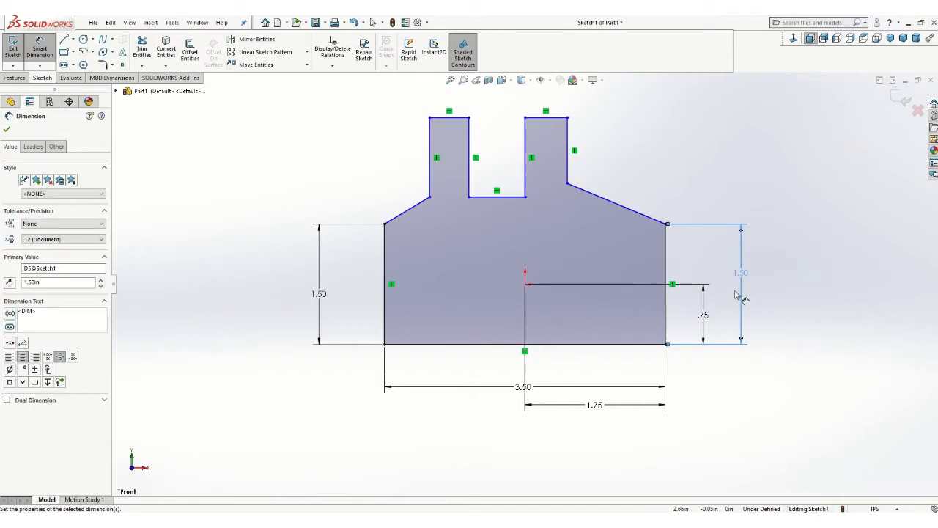
{"action": "left_click", "coordinate": [716, 396]}
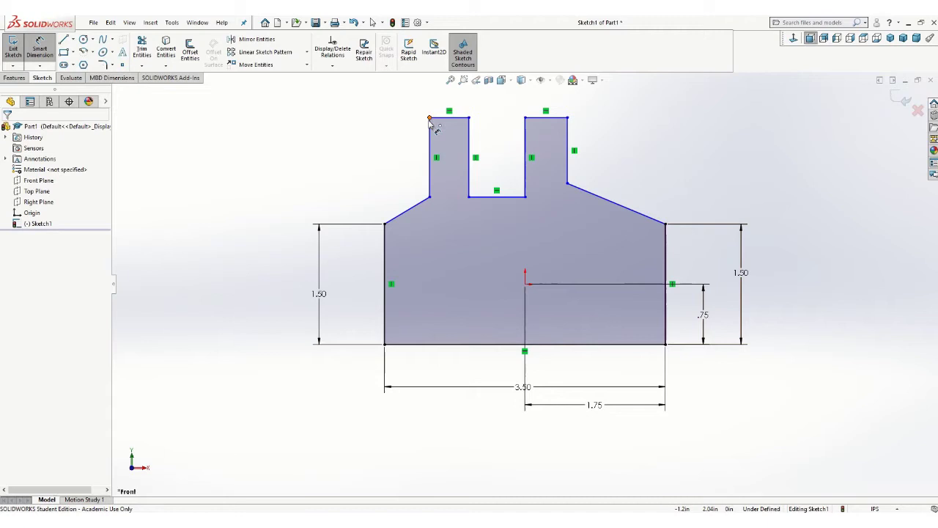
Dimension the slot .75 wide with its side .375 from the origin
{"action": "left_click", "coordinate": [506, 197]}
{"action": "left_click", "coordinate": [504, 102]}
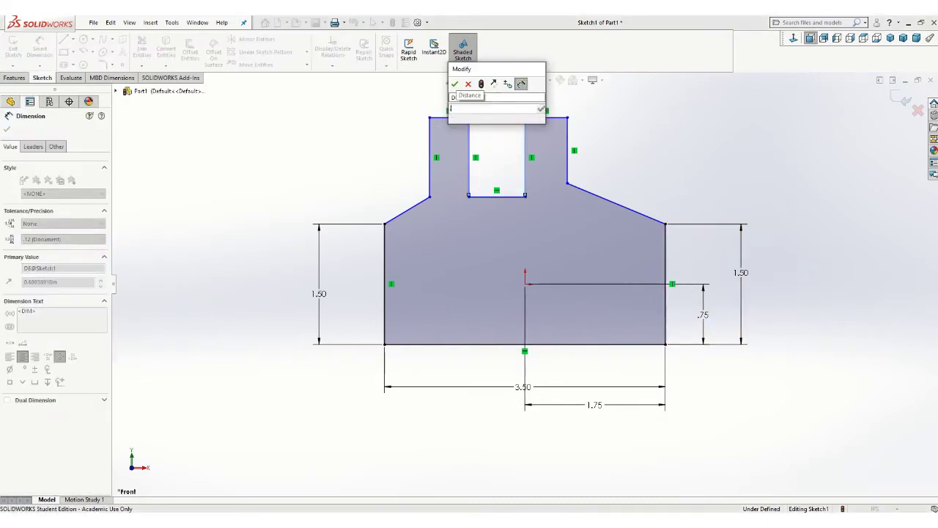
{"action": "type", "text": ".75"}
{"action": "key", "text": "Return"}
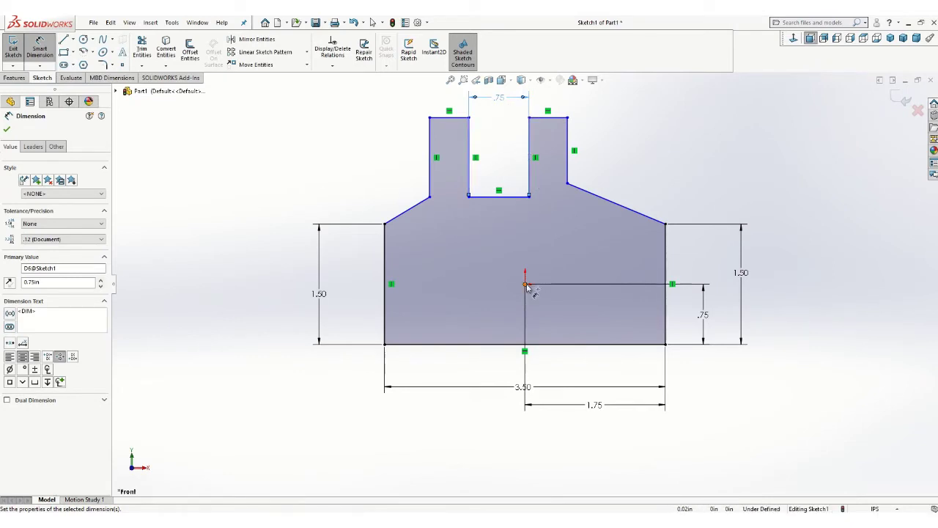
{"action": "left_click", "coordinate": [470, 176]}
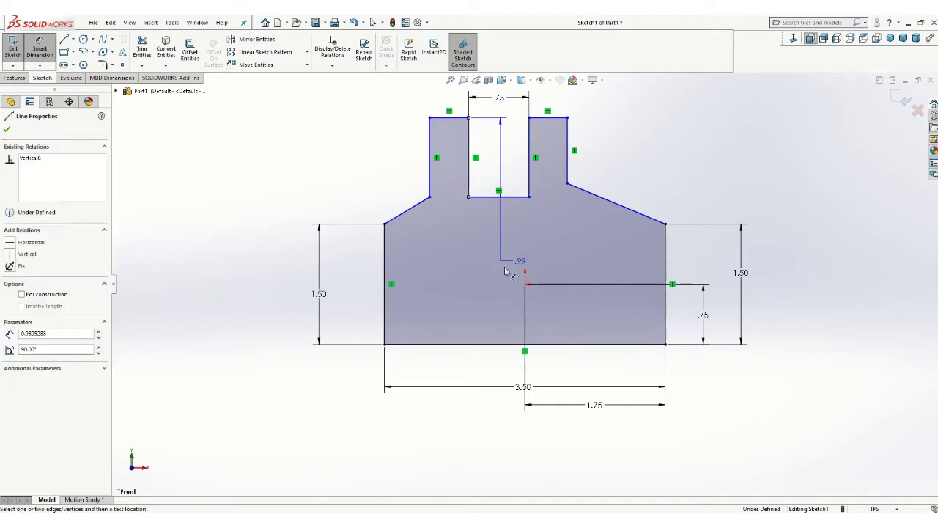
{"action": "left_click", "coordinate": [524, 285]}
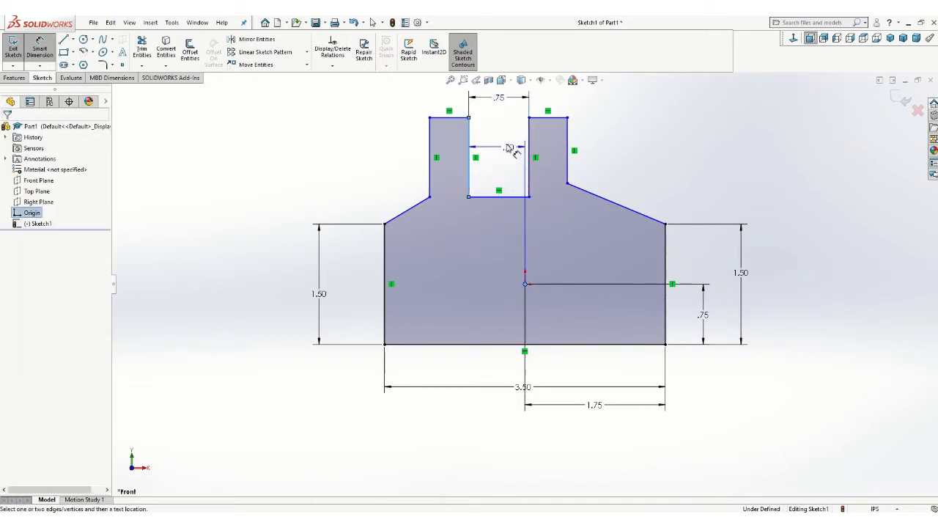
{"action": "left_click", "coordinate": [488, 135]}
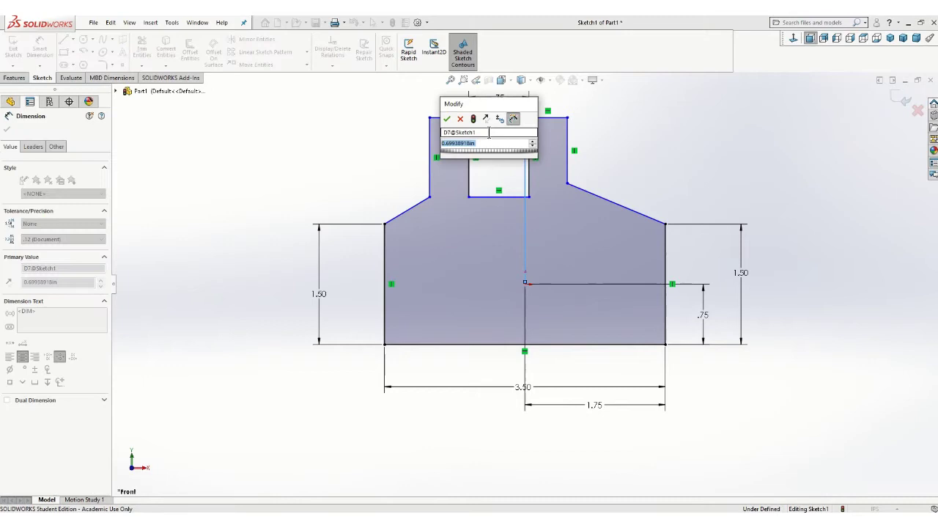
{"action": "type", "text": ".375"}
{"action": "key", "text": "Return"}
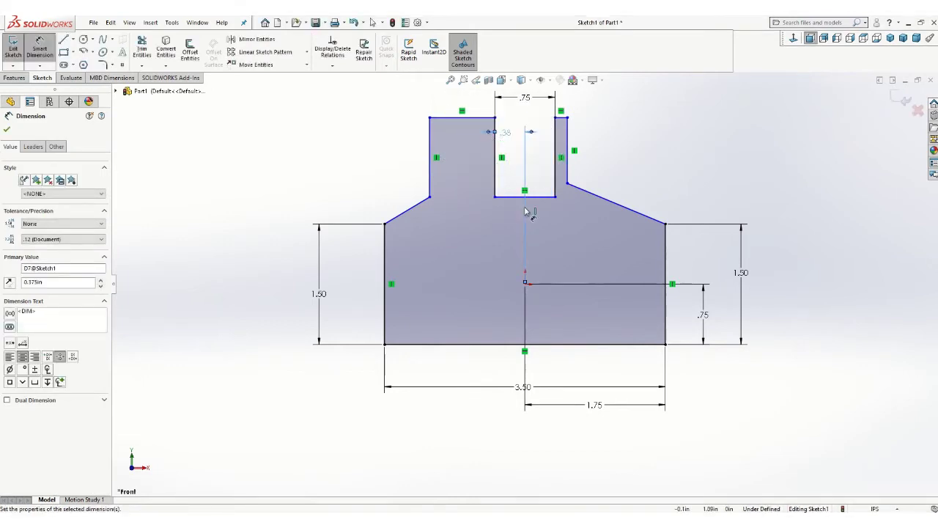
Dimension both prong tops at .50 wide
{"action": "left_click", "coordinate": [564, 119]}
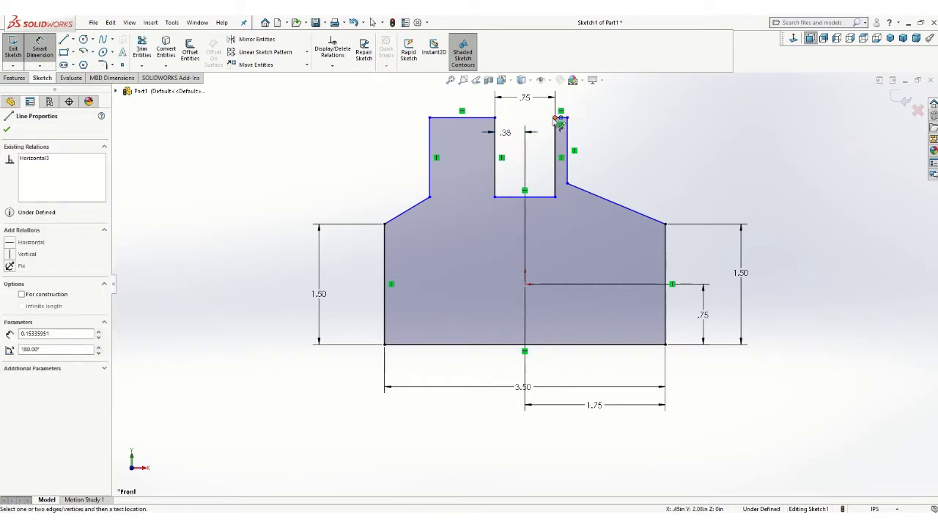
{"action": "key", "text": "Escape"}
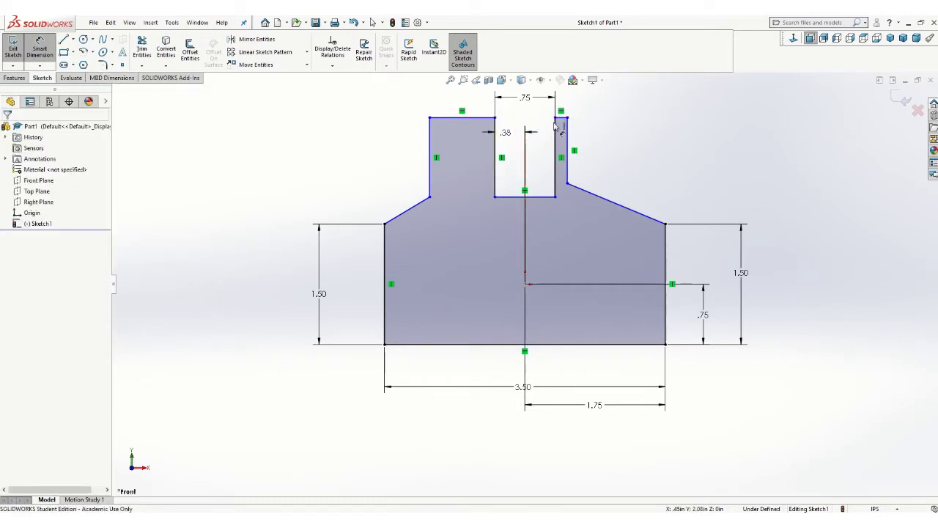
{"action": "left_click", "coordinate": [566, 126]}
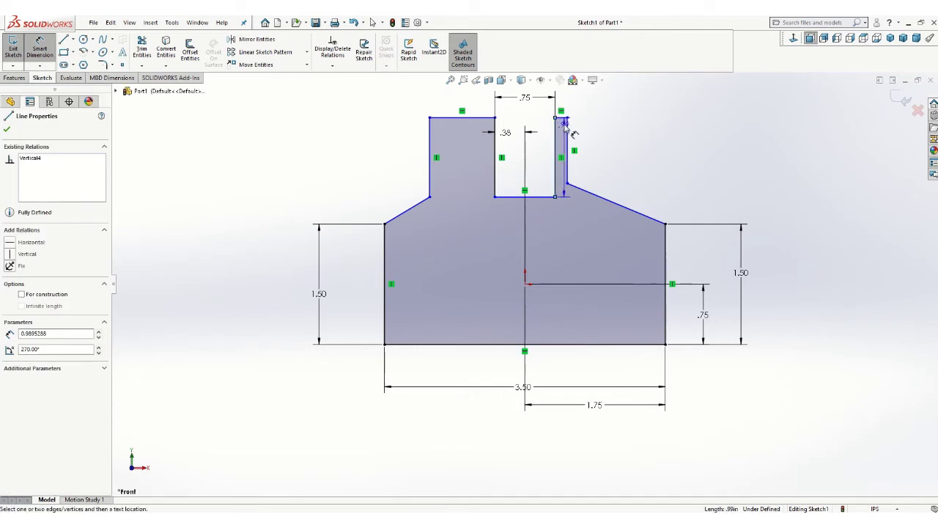
{"action": "left_click", "coordinate": [595, 95]}
{"action": "key", "text": "Return"}
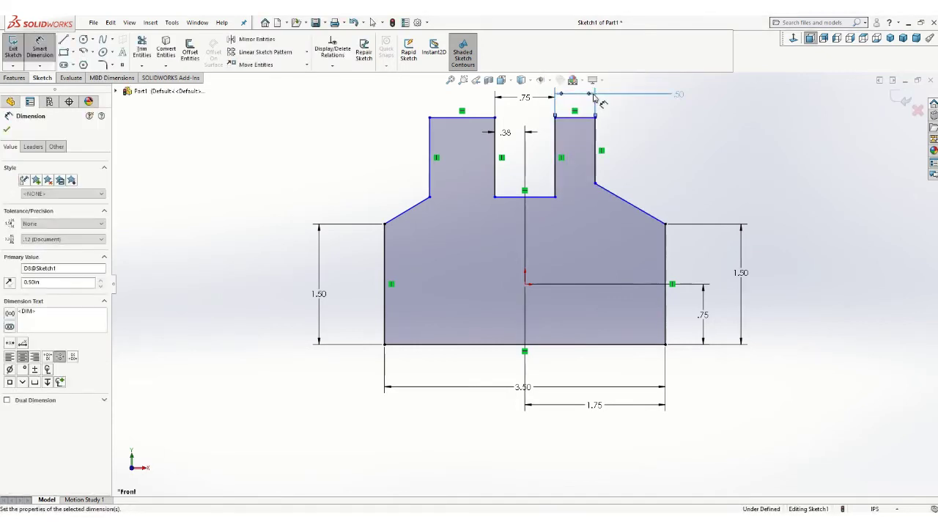
{"action": "left_click", "coordinate": [442, 120]}
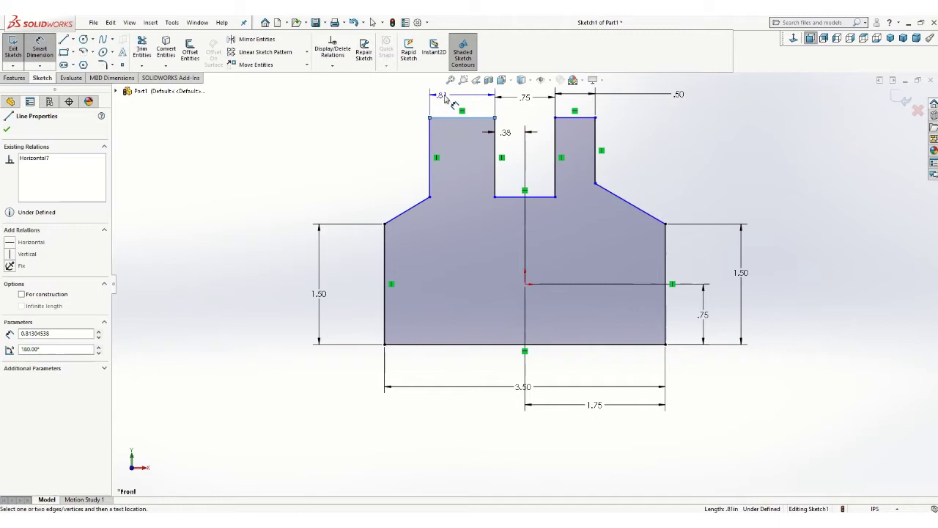
{"action": "left_click", "coordinate": [444, 98]}
{"action": "key", "text": "Return"}
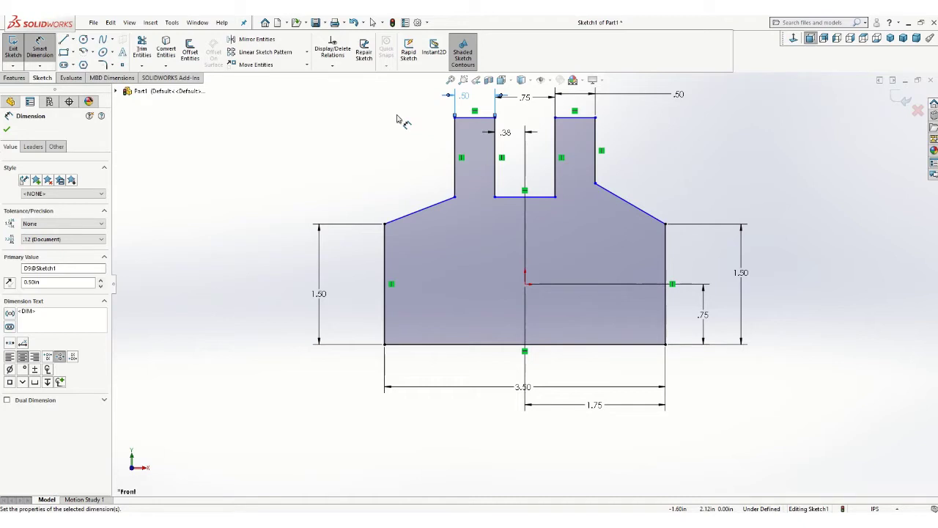
Set both prong tops 3.50 above the bottom edge
{"action": "left_click", "coordinate": [471, 118]}
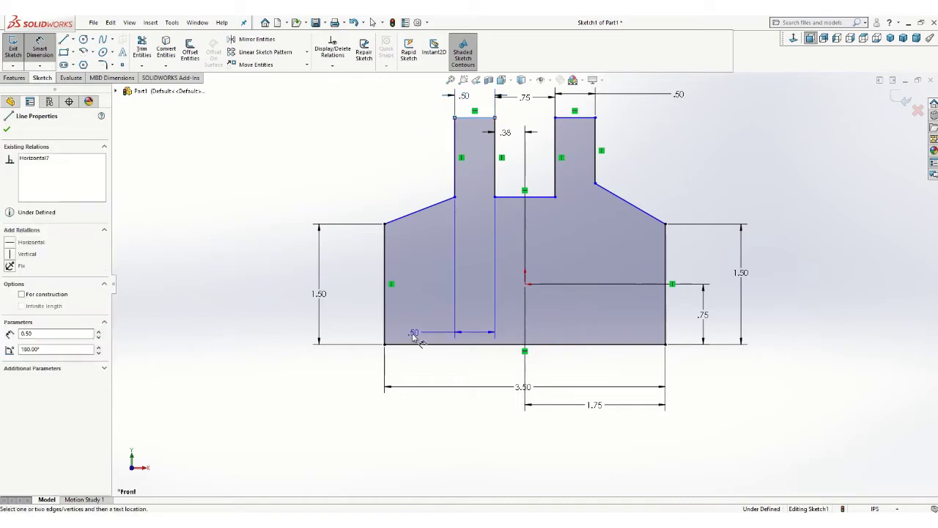
{"action": "left_click", "coordinate": [408, 344]}
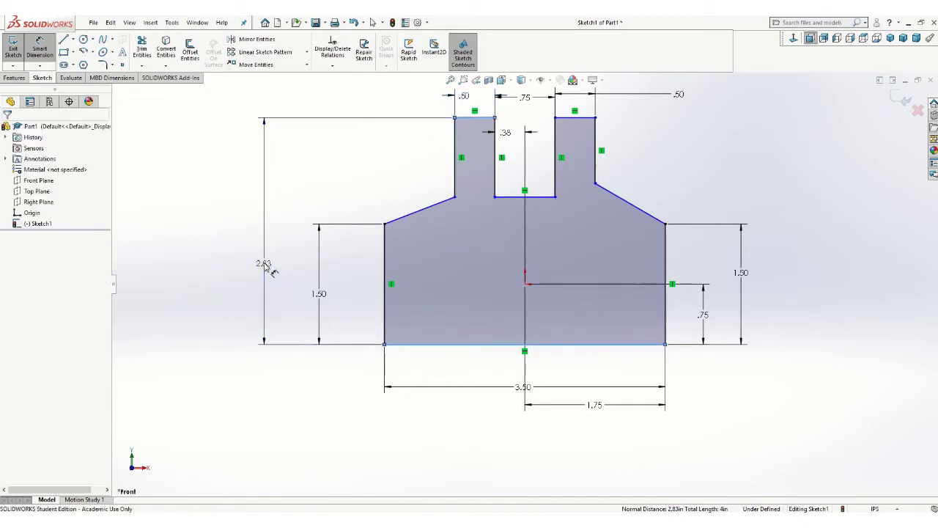
{"action": "left_click", "coordinate": [264, 266]}
{"action": "type", "text": "3.5"}
{"action": "key", "text": "Return"}
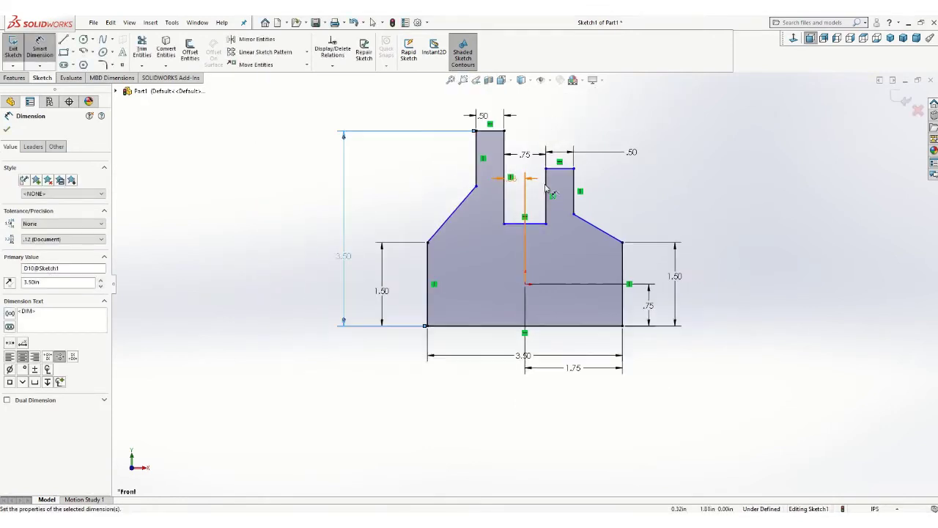
{"action": "left_click", "coordinate": [560, 170]}
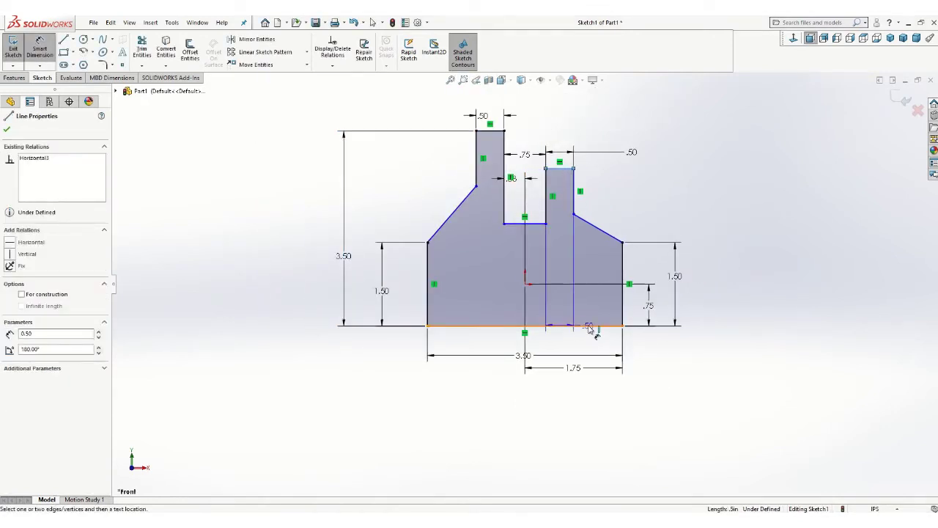
{"action": "left_click", "coordinate": [592, 325]}
{"action": "left_click", "coordinate": [715, 220]}
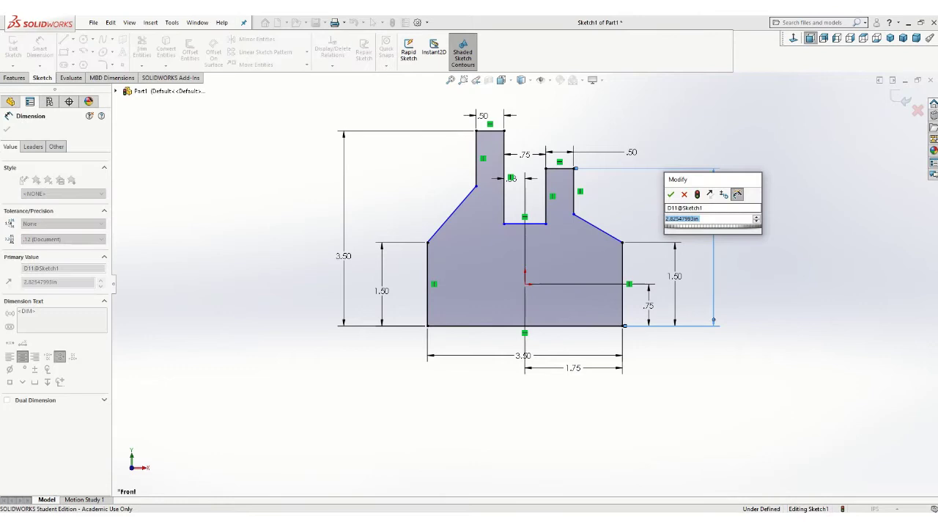
{"action": "type", "text": "3.5"}
{"action": "key", "text": "Return"}
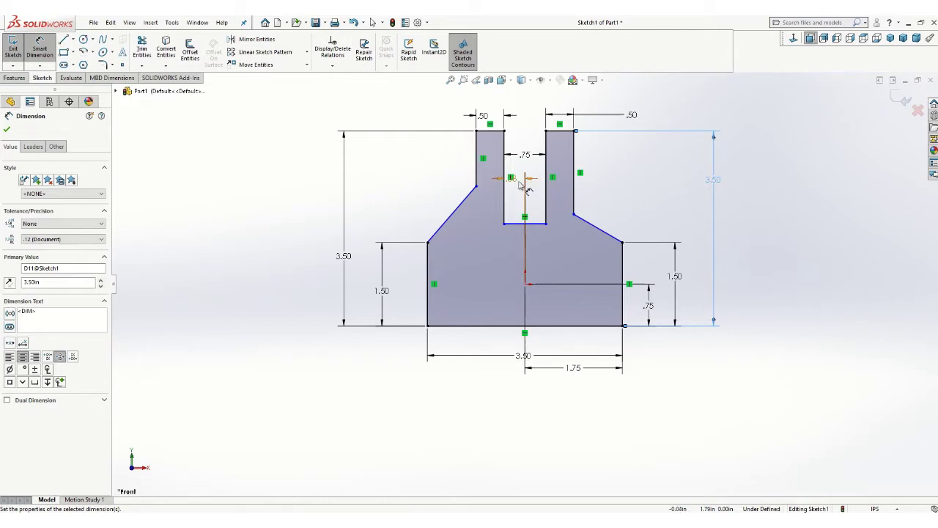
Dimension the slot depth and both prong outer side edges at 1.25
{"action": "left_click", "coordinate": [491, 133]}
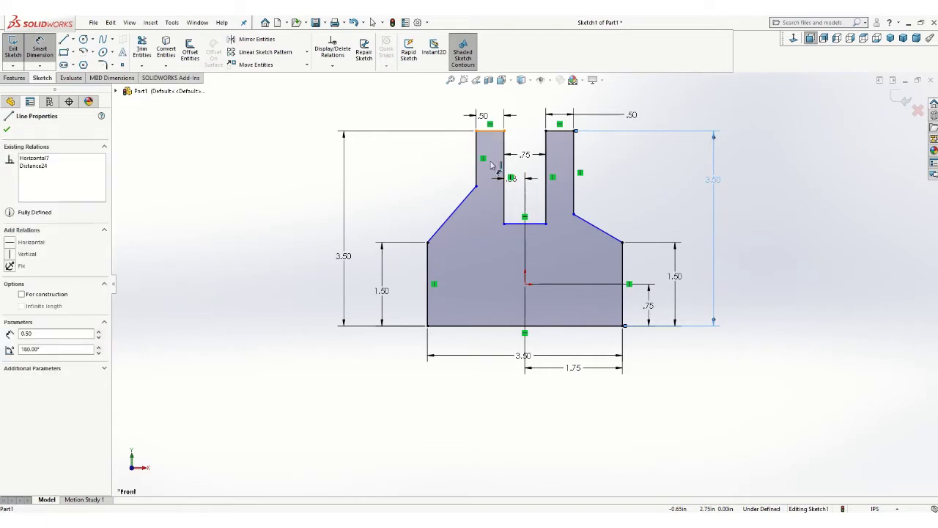
{"action": "left_click", "coordinate": [515, 225]}
{"action": "left_click", "coordinate": [399, 192]}
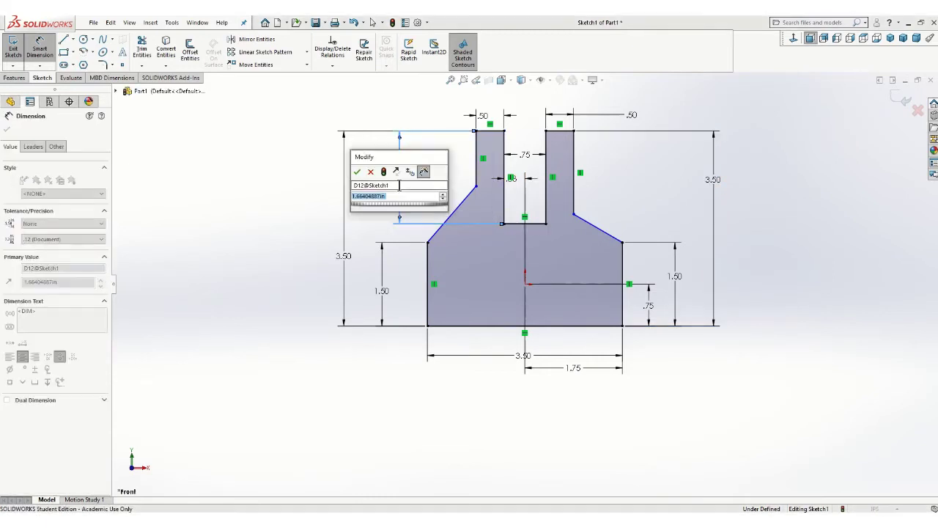
{"action": "type", "text": "1.35"}
{"action": "key", "text": "Return"}
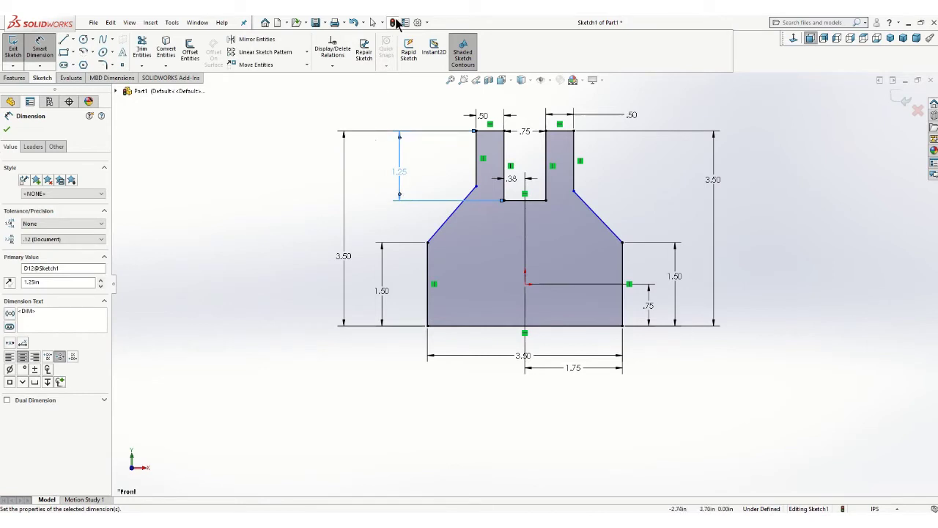
{"action": "mouse_move", "coordinate": [409, 27]}
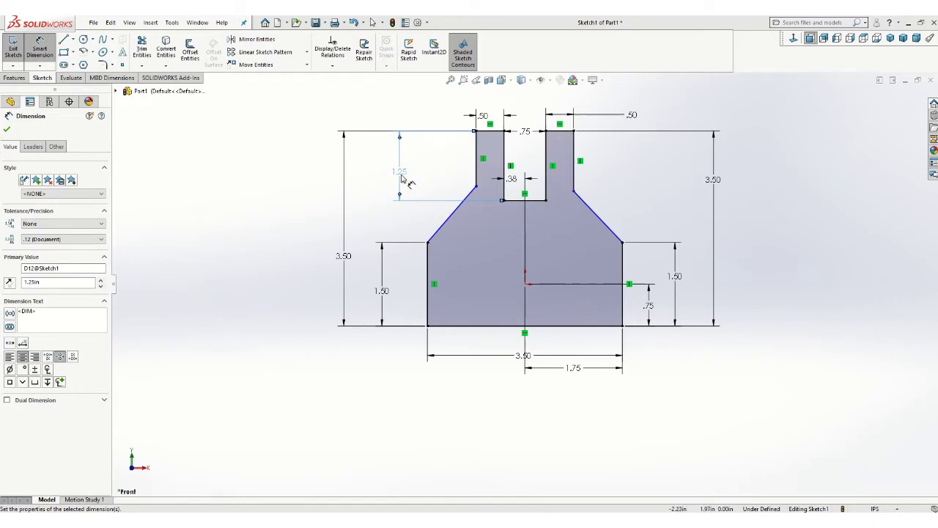
{"action": "left_click", "coordinate": [478, 157]}
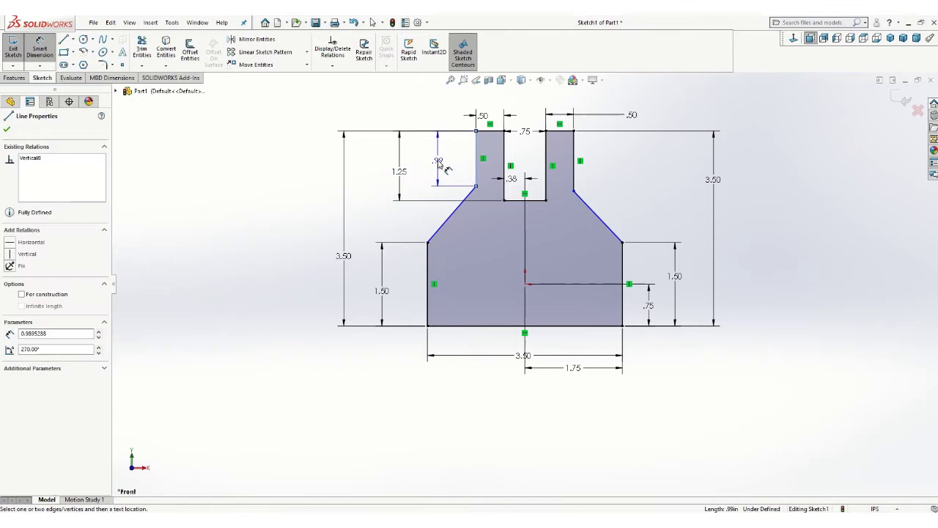
{"action": "left_click", "coordinate": [410, 161]}
{"action": "type", "text": "1.25"}
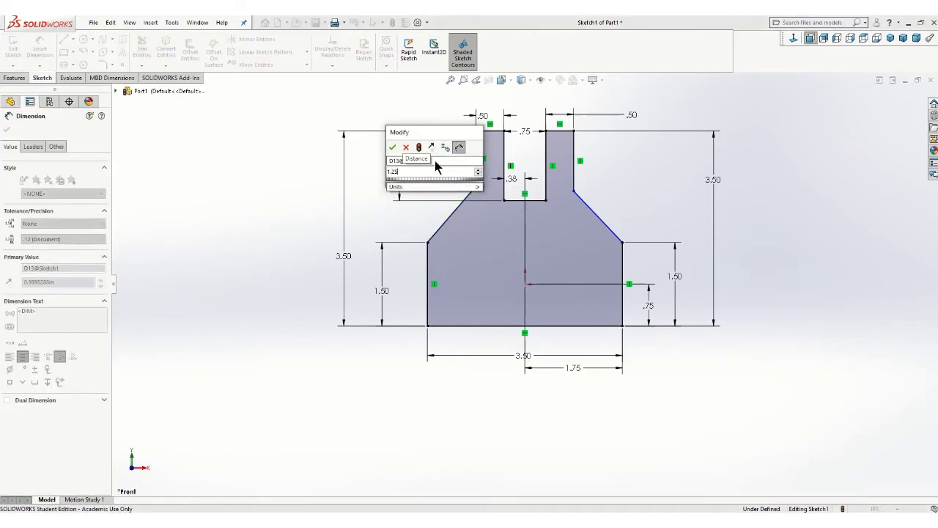
{"action": "key", "text": "Return"}
{"action": "left_click", "coordinate": [579, 159]}
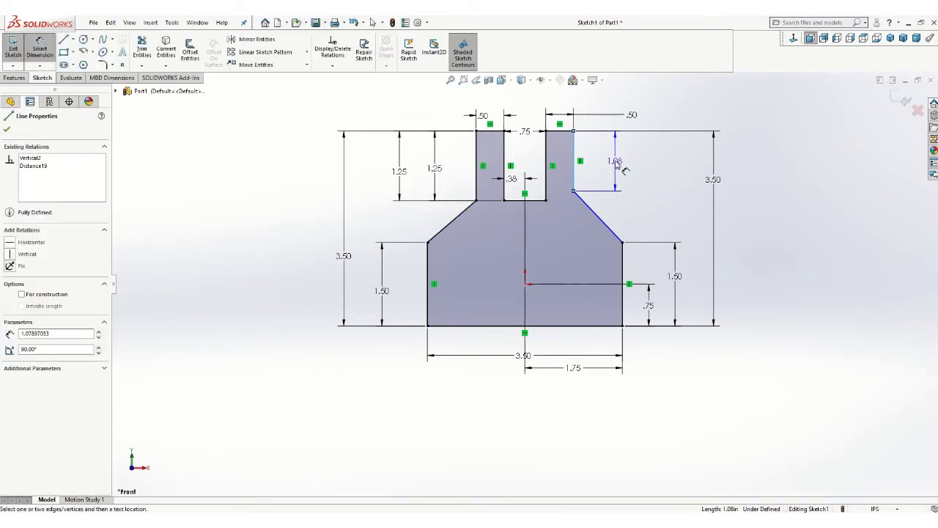
{"action": "left_click", "coordinate": [612, 163]}
{"action": "type", "text": "1.25"}
{"action": "key", "text": "Return"}
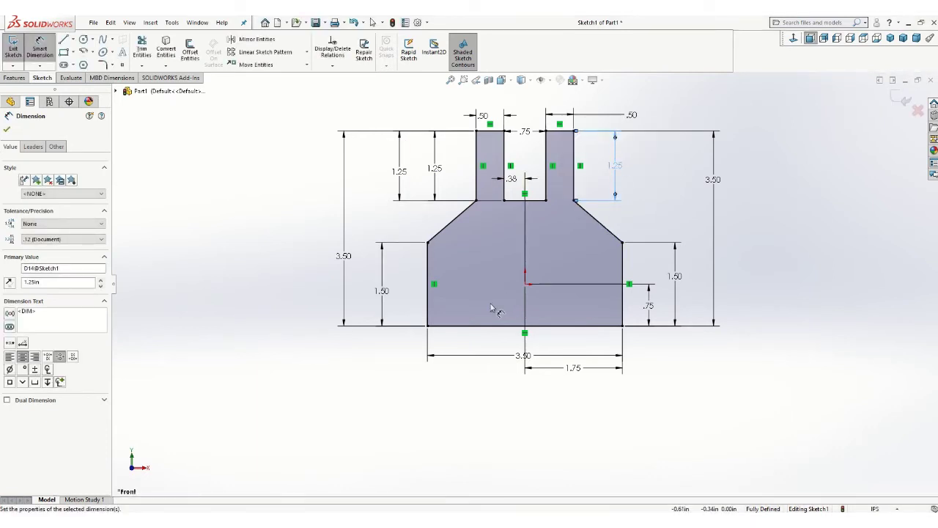
Extrude the fork profile 1 in deep in the reversed direction as Boss-Extrude1
{"action": "left_click", "coordinate": [906, 101]}
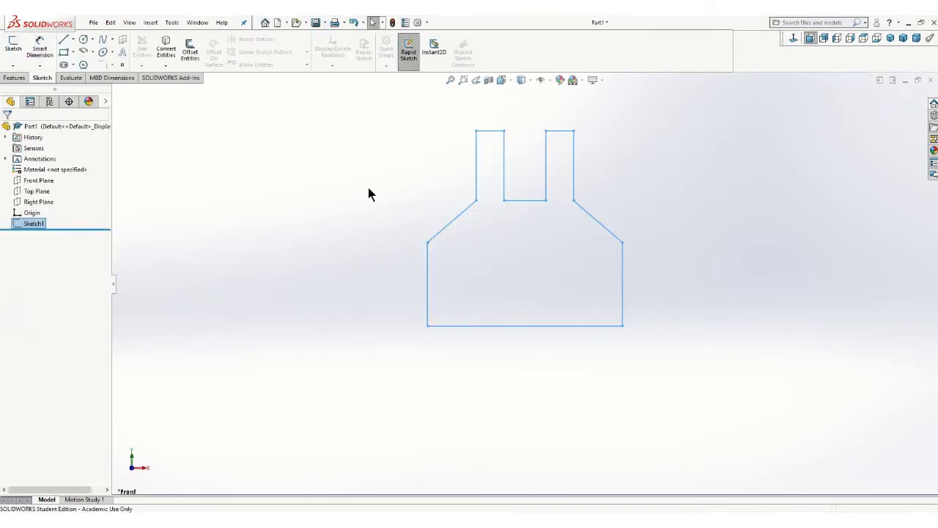
{"action": "scroll", "coordinate": [417, 224], "scroll_direction": "up", "scroll_amount": 2}
{"action": "middle_click_drag", "start_coordinate": [384, 224], "coordinate": [355, 246]}
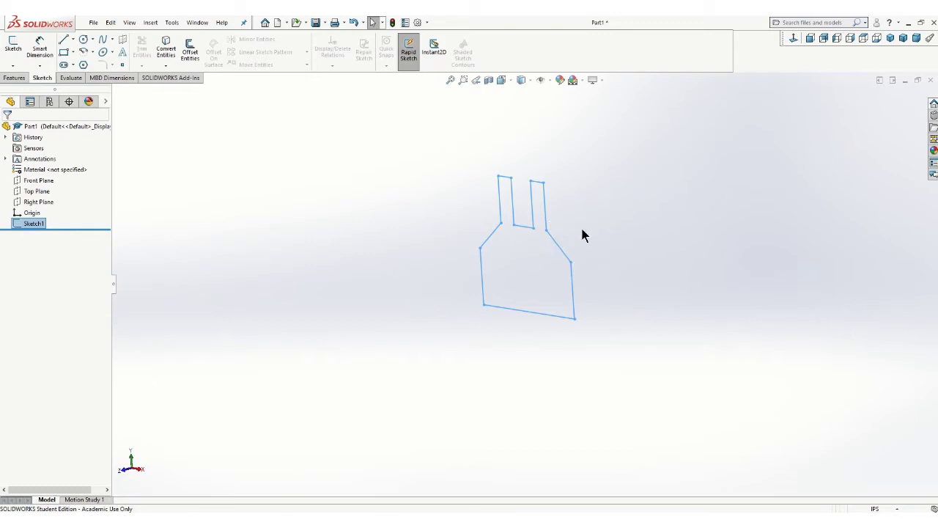
{"action": "left_click", "coordinate": [16, 78]}
{"action": "left_click", "coordinate": [18, 52]}
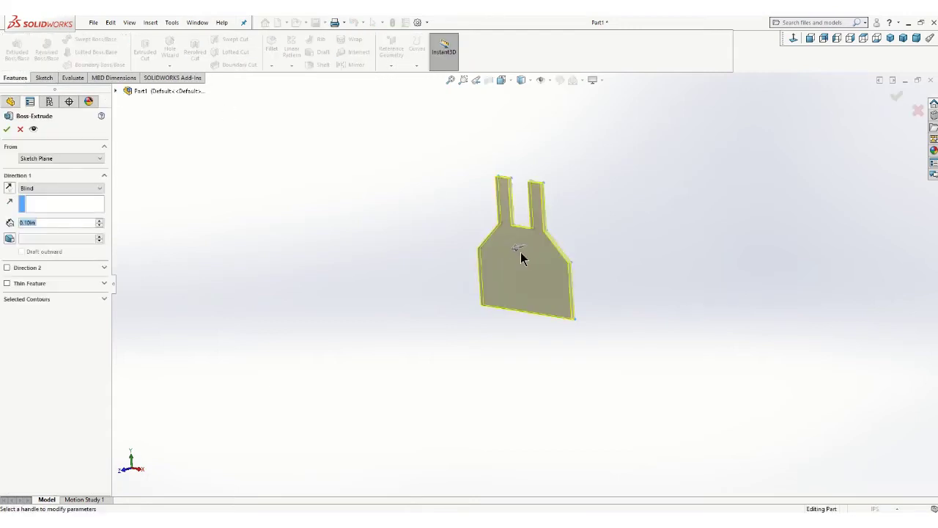
{"action": "left_click", "coordinate": [9, 189]}
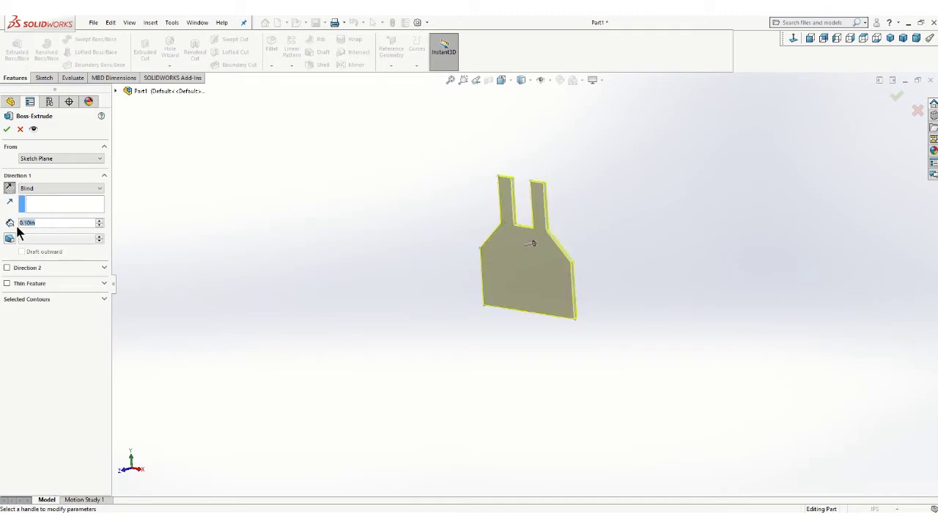
{"action": "type", "text": "1"}
{"action": "left_click", "coordinate": [7, 129]}
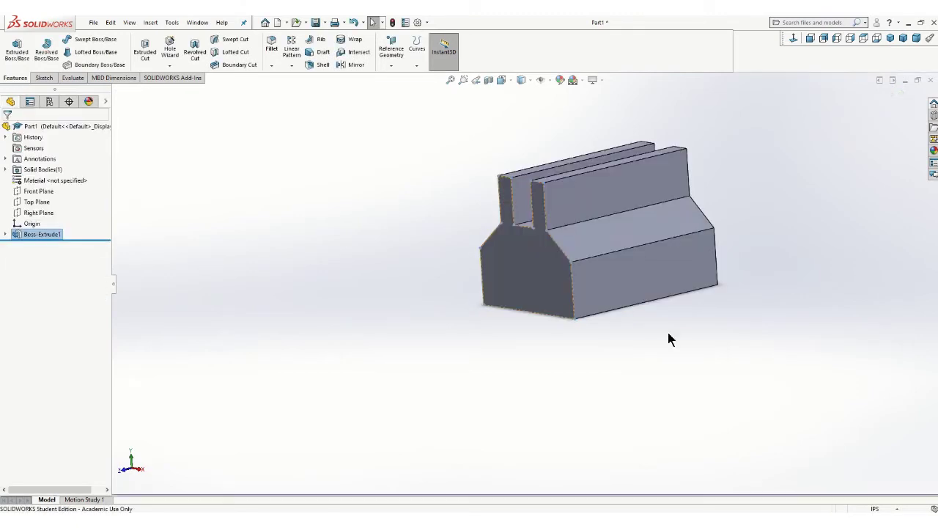
{"action": "mouse_move", "coordinate": [668, 338]}
{"action": "middle_mouse_down"}
{"action": "mouse_move", "coordinate": [643, 316]}
{"action": "mouse_move", "coordinate": [668, 329]}
{"action": "middle_mouse_up"}
{"action": "left_click", "coordinate": [594, 312]}
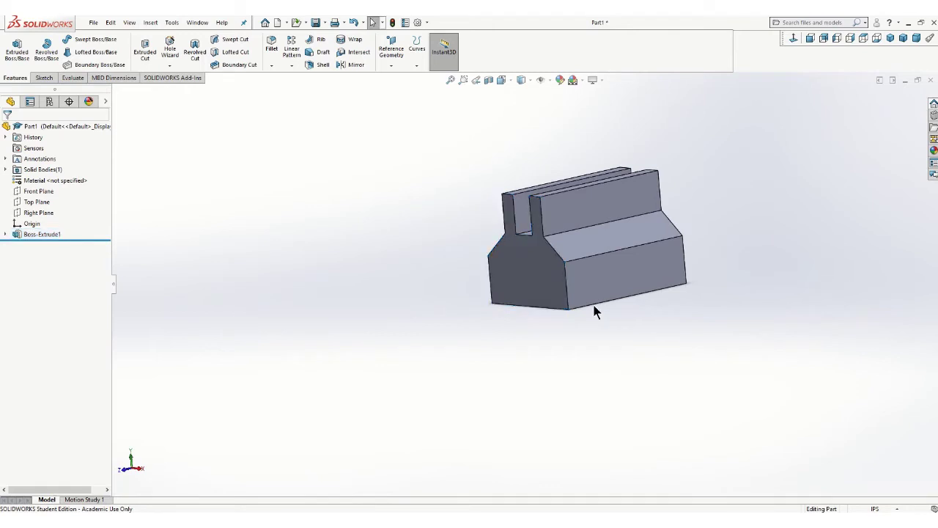
Sketch a ⌀2.00 circle centred on the origin on the part's front face
{"action": "left_click", "coordinate": [38, 78]}
{"action": "left_click", "coordinate": [13, 48]}
{"action": "left_click", "coordinate": [518, 274]}
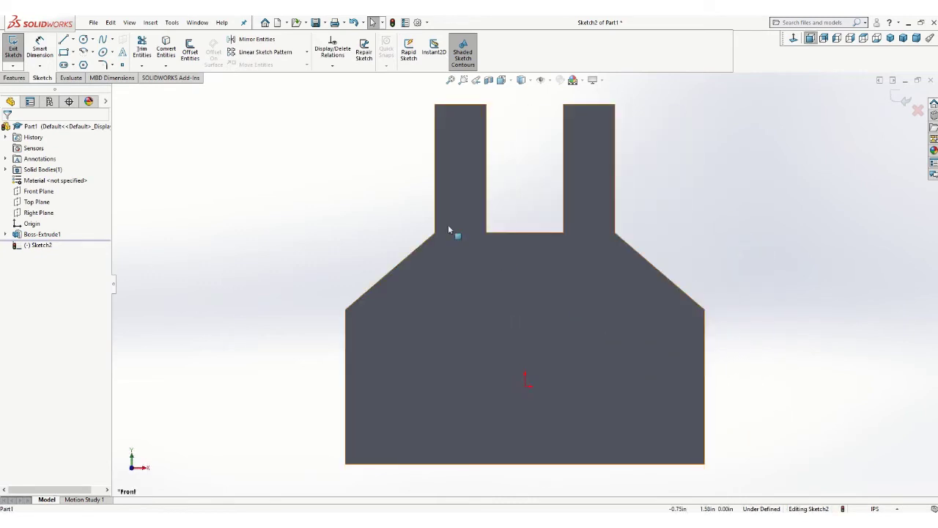
{"action": "left_click", "coordinate": [84, 40]}
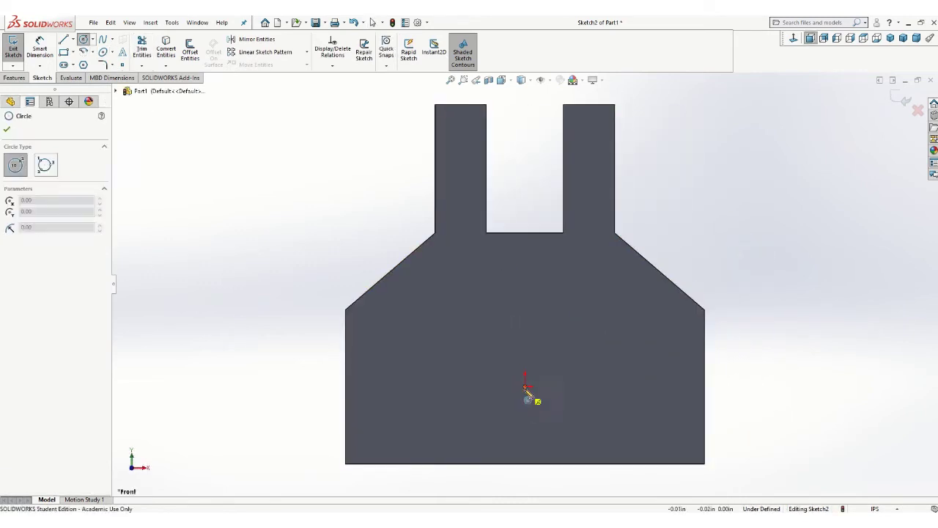
{"action": "left_click", "coordinate": [525, 383]}
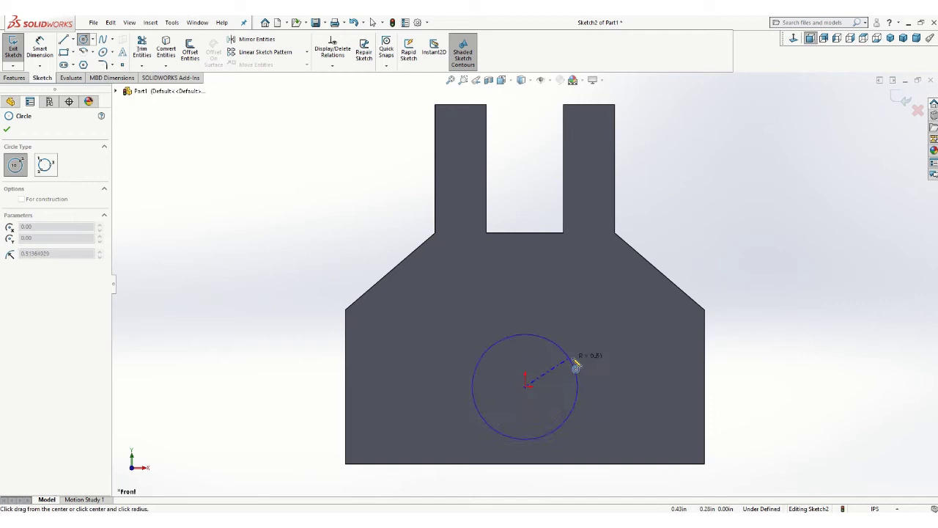
{"action": "left_click", "coordinate": [577, 365]}
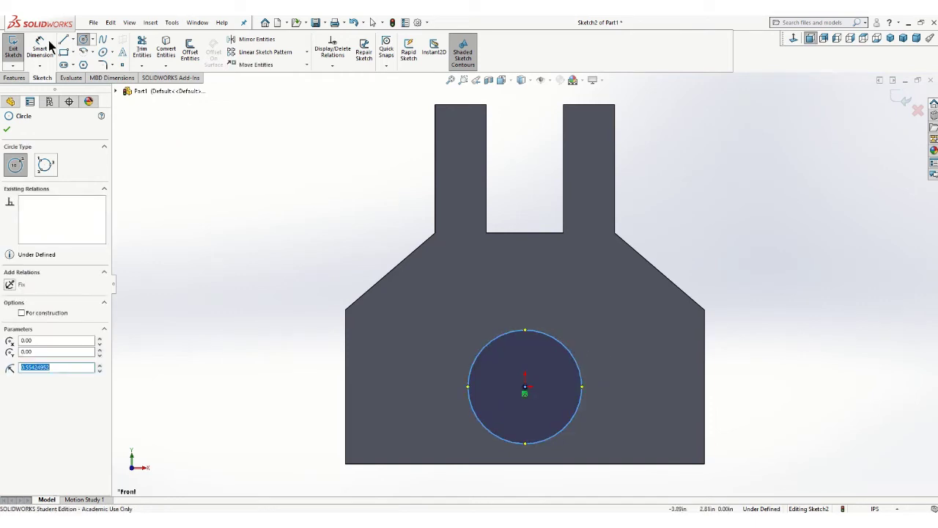
{"action": "key", "text": "Escape"}
{"action": "left_click", "coordinate": [562, 349]}
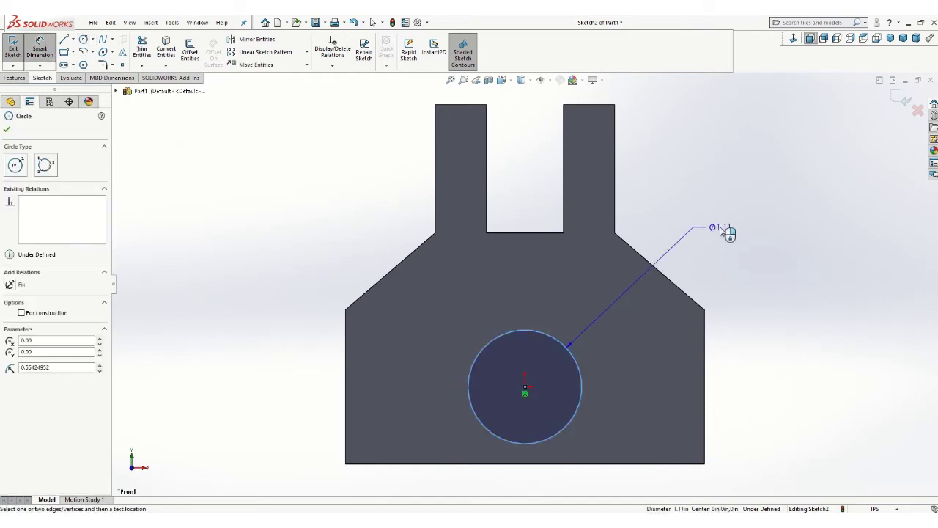
{"action": "left_click", "coordinate": [720, 228]}
{"action": "type", "text": "2"}
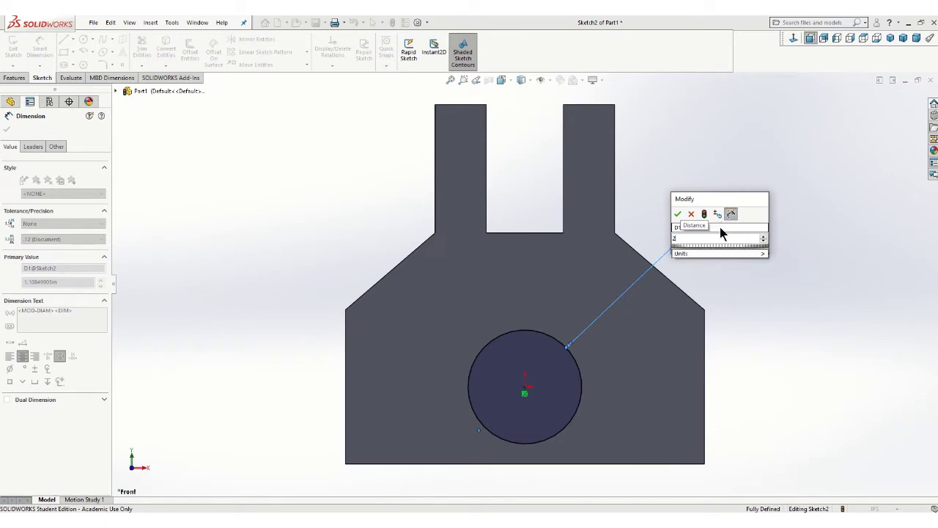
{"action": "key", "text": "Return"}
{"action": "key", "text": "f"}
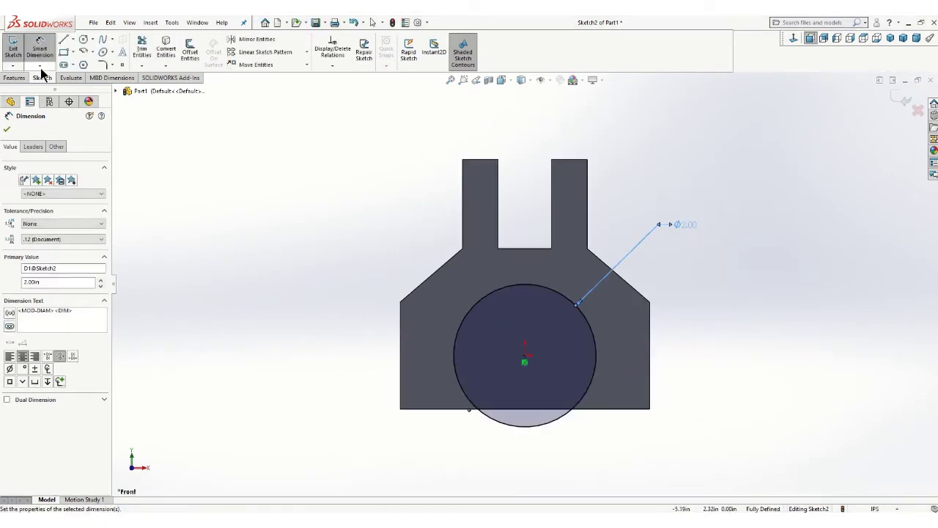
Add vertical sides down to the bottom edge and trim away the circle's lower arcs
{"action": "left_click", "coordinate": [63, 40]}
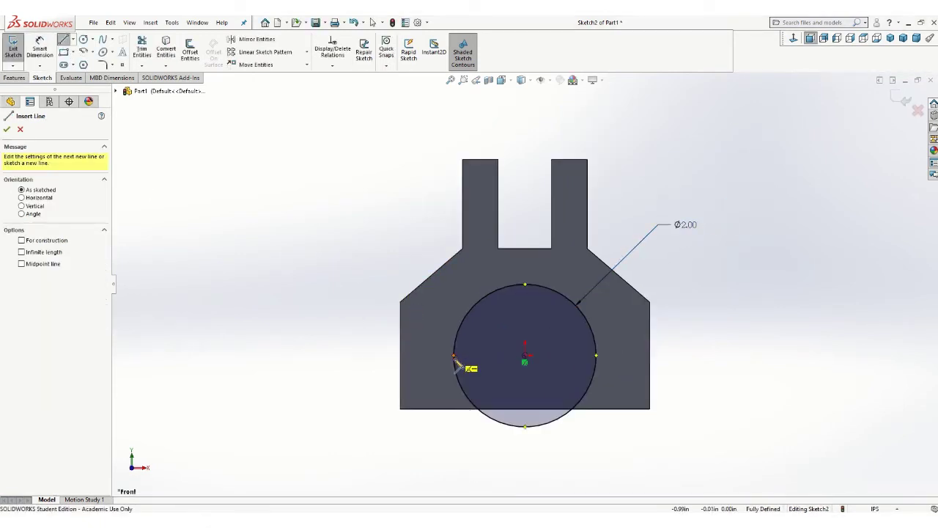
{"action": "left_click", "coordinate": [453, 356]}
{"action": "left_click", "coordinate": [453, 409]}
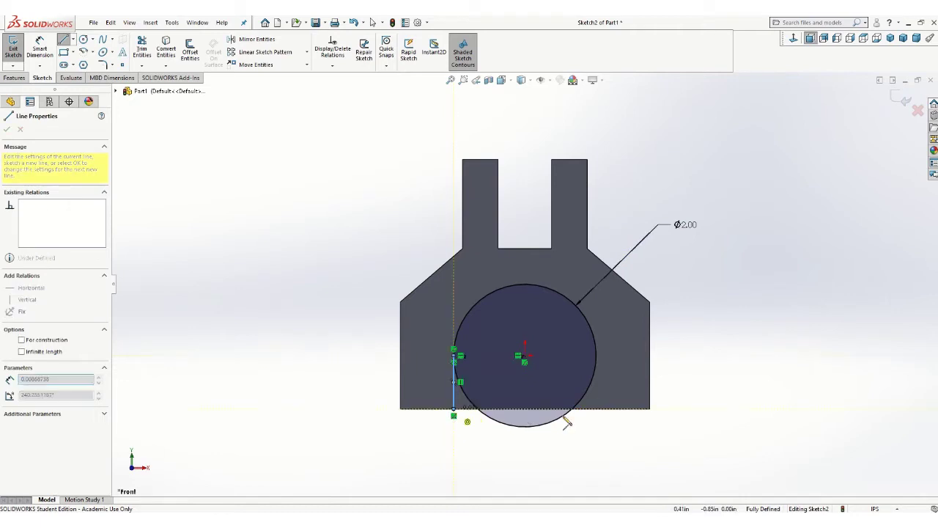
{"action": "double_click", "coordinate": [596, 409]}
{"action": "left_click", "coordinate": [596, 408]}
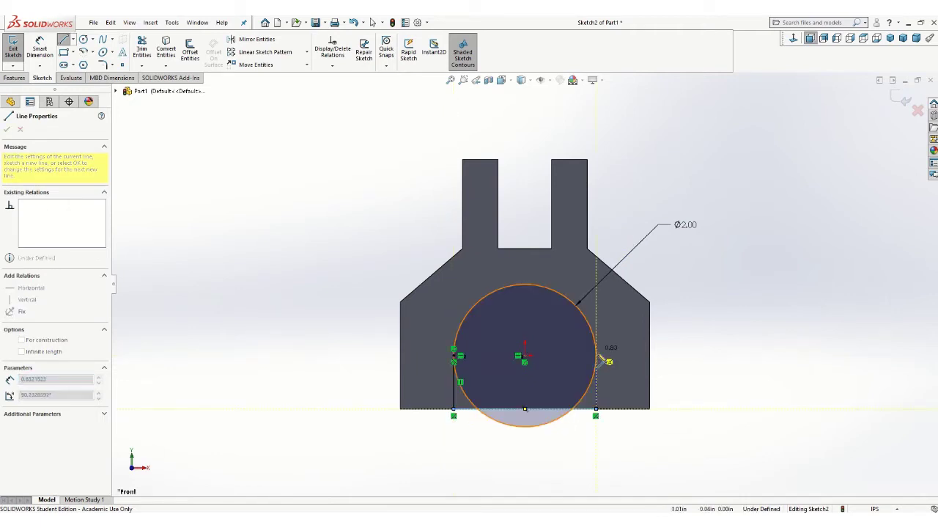
{"action": "double_click", "coordinate": [596, 356]}
{"action": "key", "text": "Escape"}
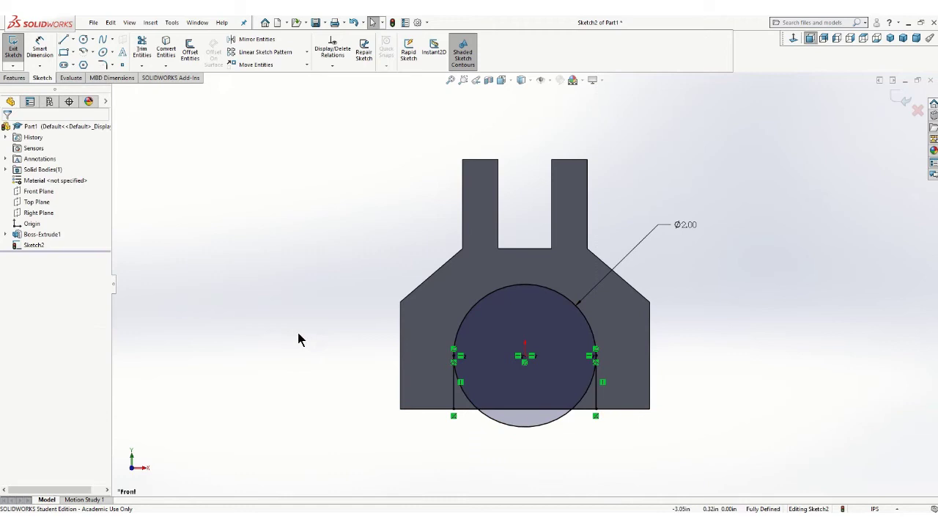
{"action": "left_click", "coordinate": [142, 47]}
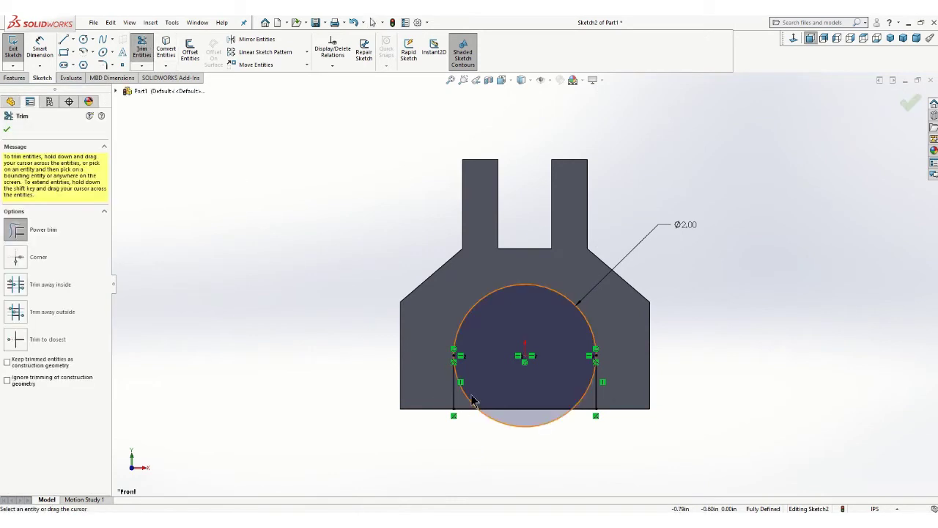
{"action": "left_click_drag", "start_coordinate": [473, 395], "coordinate": [464, 400]}
{"action": "left_click_drag", "start_coordinate": [512, 419], "coordinate": [529, 433]}
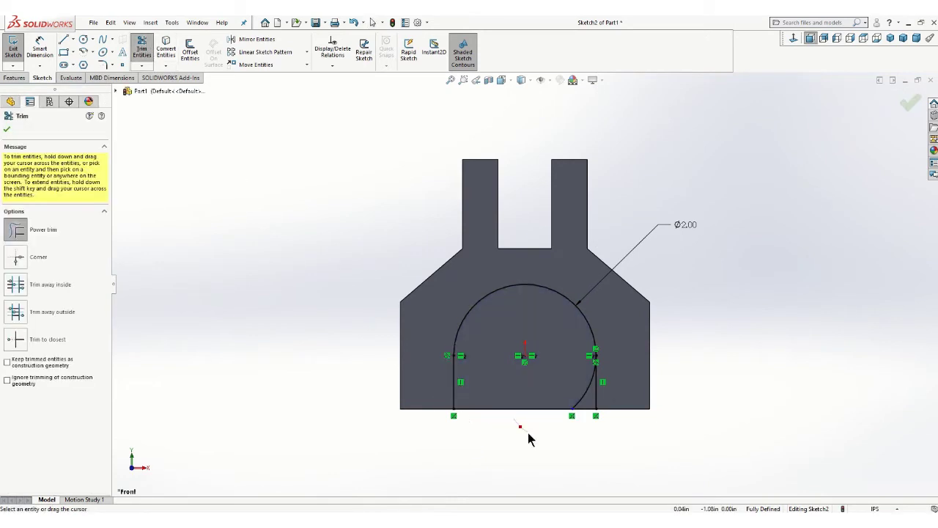
{"action": "left_click_drag", "start_coordinate": [586, 402], "coordinate": [555, 376]}
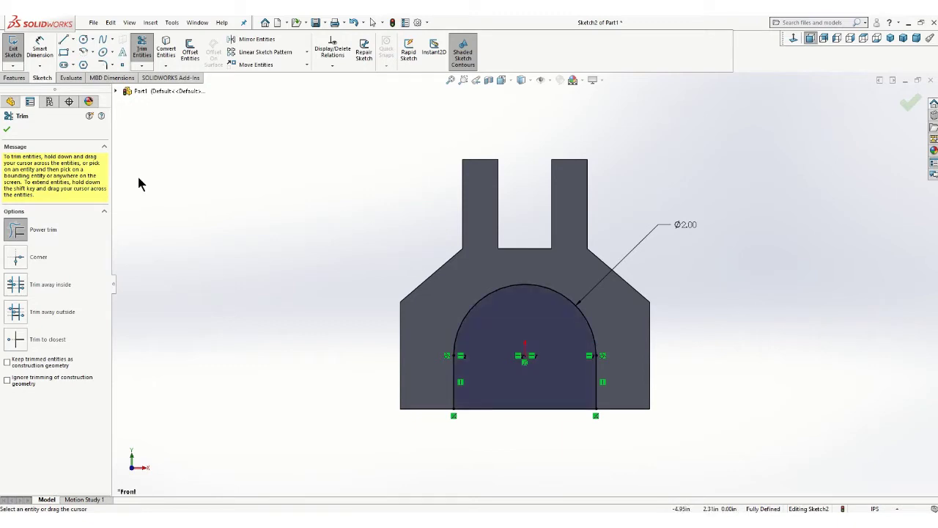
{"action": "left_click", "coordinate": [7, 130]}
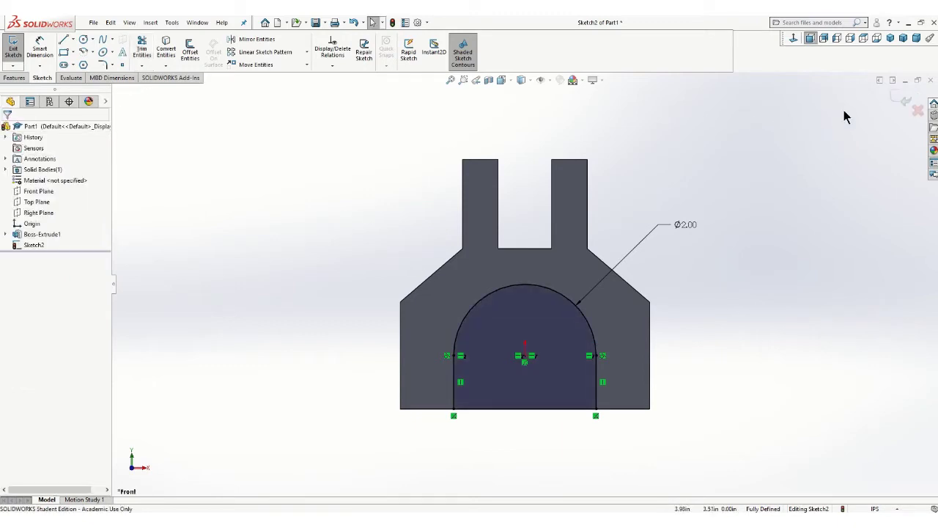
Cut the arch sketch through the part as Cut-Extrude1 and inspect the tunnel
{"action": "left_click", "coordinate": [900, 97]}
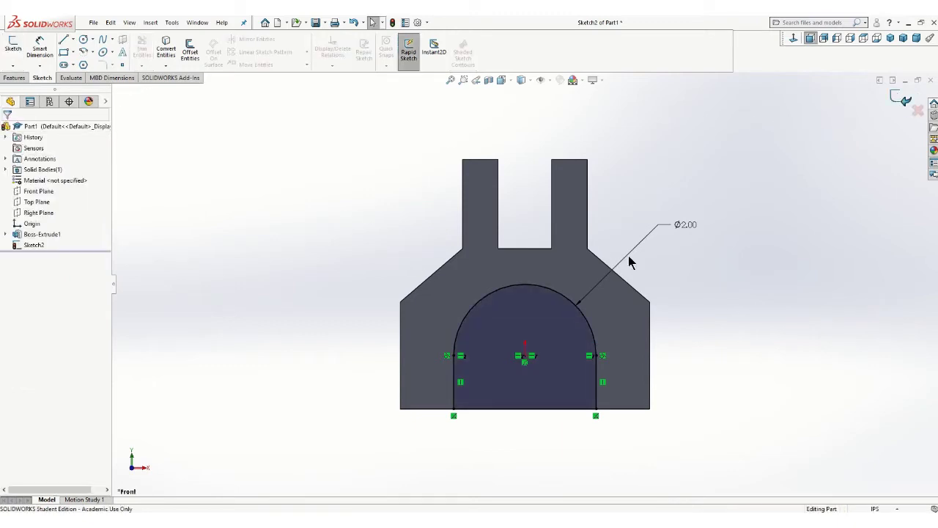
{"action": "left_click", "coordinate": [16, 77]}
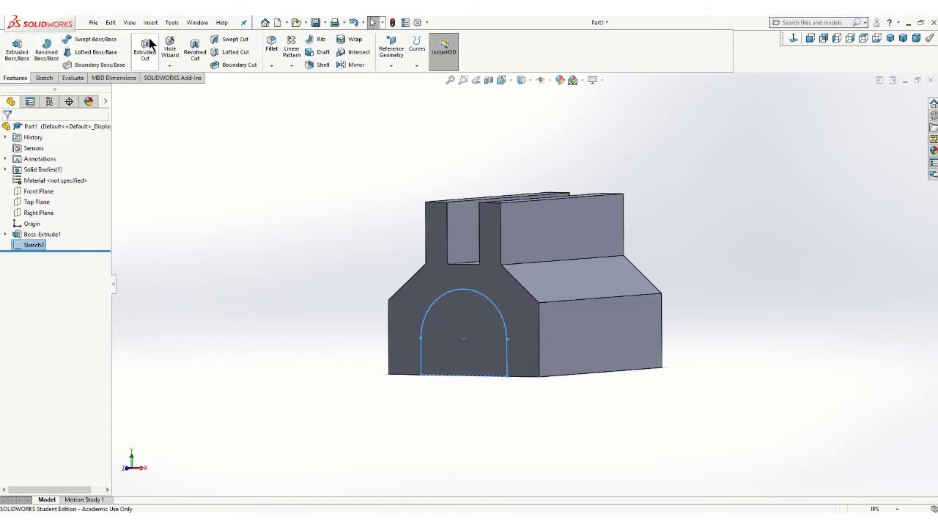
{"action": "left_click", "coordinate": [149, 44]}
{"action": "middle_click_drag", "start_coordinate": [468, 298], "coordinate": [304, 256]}
{"action": "left_click", "coordinate": [7, 128]}
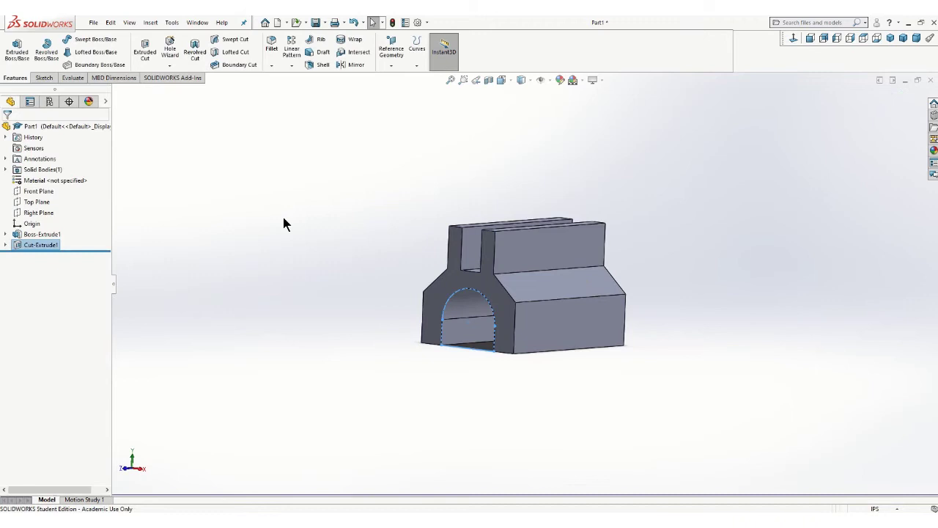
{"action": "middle_click_drag", "start_coordinate": [284, 220], "coordinate": [388, 231]}
{"action": "scroll", "coordinate": [456, 329], "scroll_direction": "down", "scroll_amount": 3}
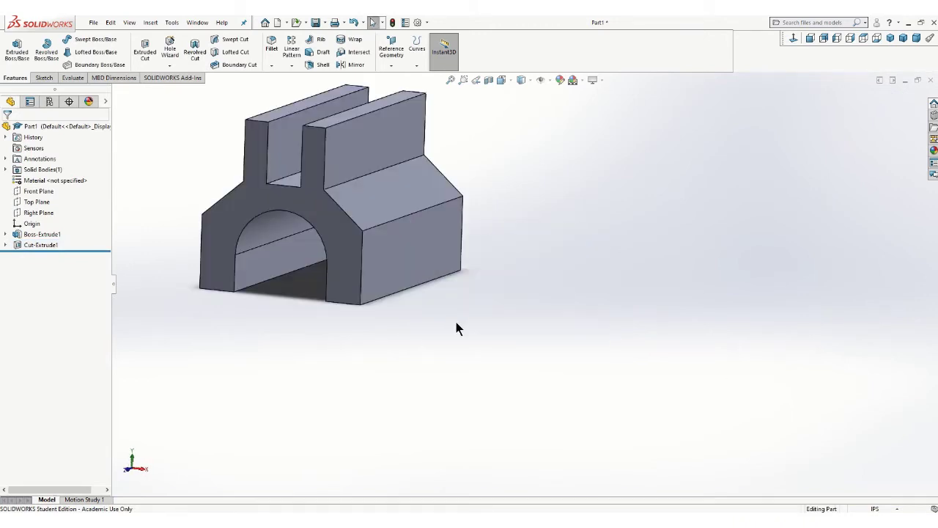
{"action": "scroll", "coordinate": [456, 329], "scroll_direction": "up", "scroll_amount": 3}
{"action": "middle_click_drag", "start_coordinate": [439, 324], "coordinate": [417, 320]}
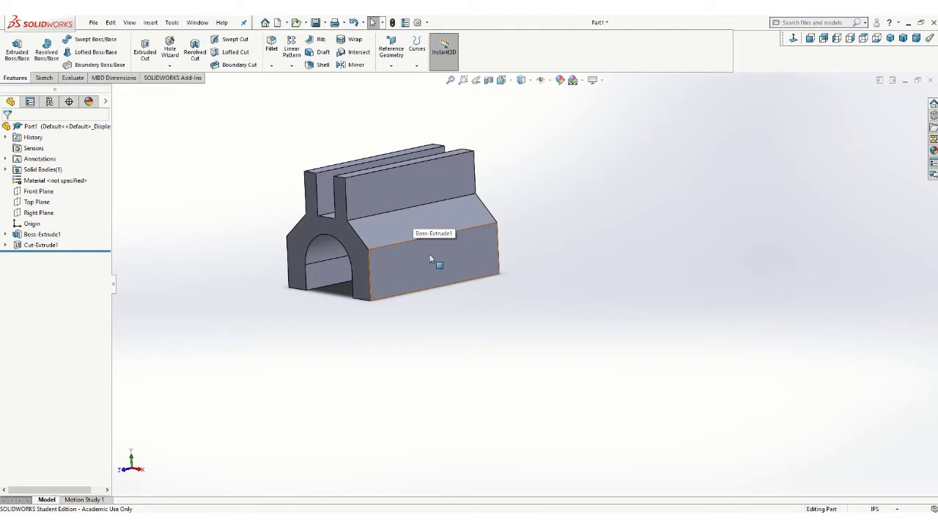
Sketch a corner rectangle on the part's long side face, viewed normal to it
{"action": "left_click", "coordinate": [43, 78]}
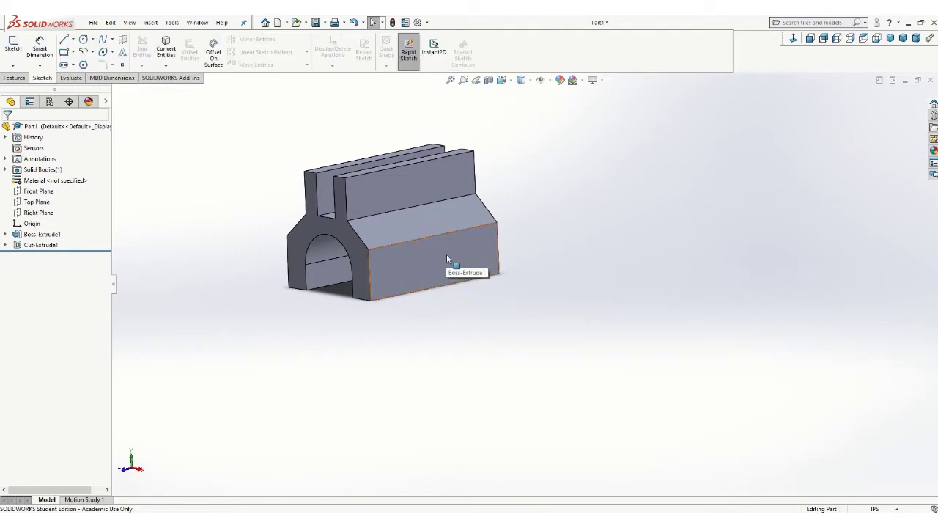
{"action": "left_click", "coordinate": [446, 255]}
{"action": "key", "text": "ctrl+8"}
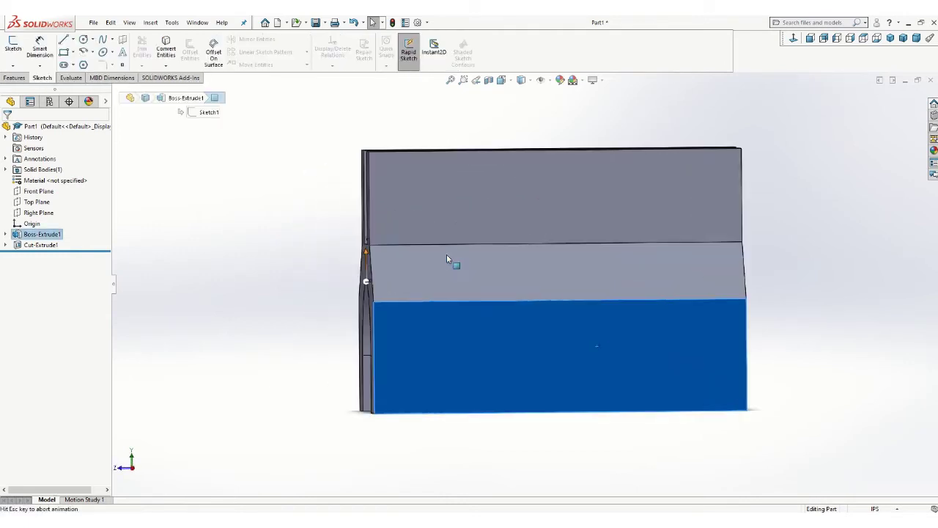
{"action": "left_click", "coordinate": [63, 53]}
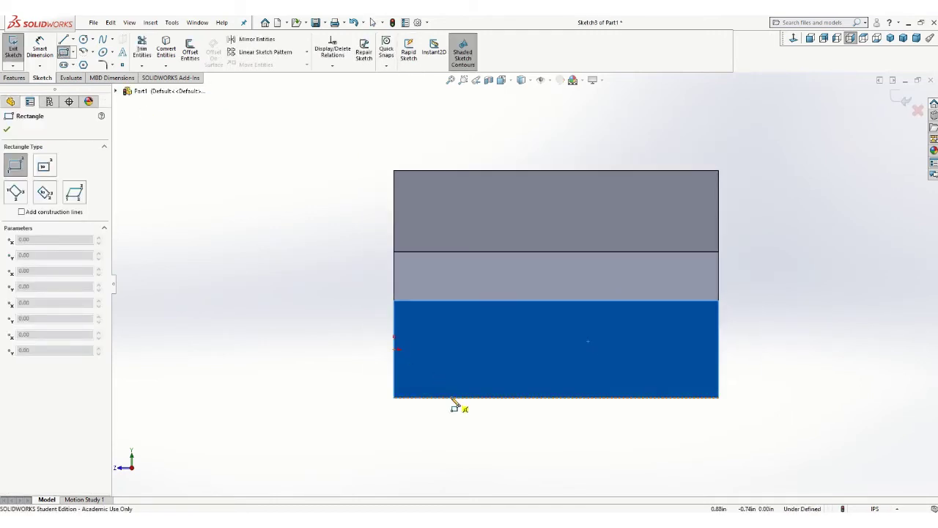
{"action": "left_click", "coordinate": [451, 398]}
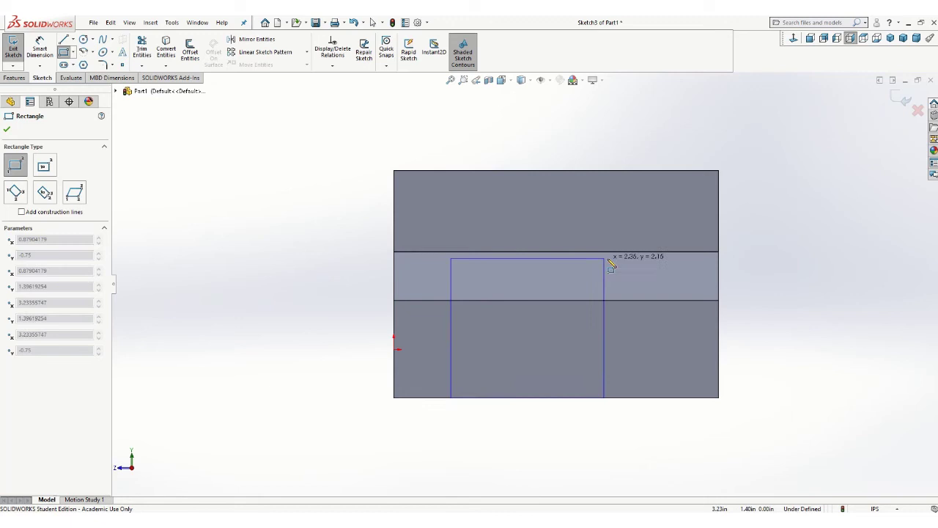
{"action": "left_click", "coordinate": [677, 259]}
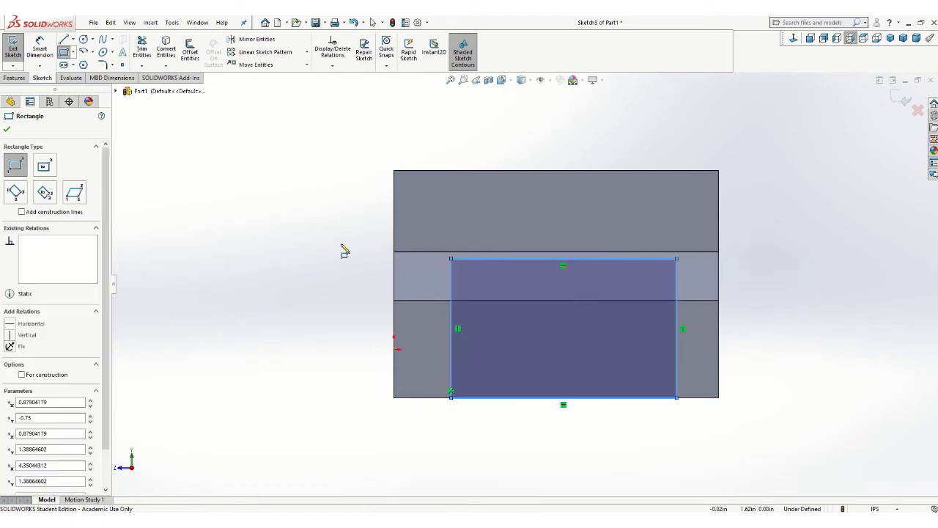
{"action": "mouse_move", "coordinate": [344, 251]}
{"action": "middle_mouse_down"}
{"action": "mouse_move", "coordinate": [356, 245]}
{"action": "mouse_move", "coordinate": [410, 264]}
{"action": "mouse_move", "coordinate": [441, 258]}
{"action": "mouse_move", "coordinate": [341, 250]}
{"action": "middle_mouse_up"}
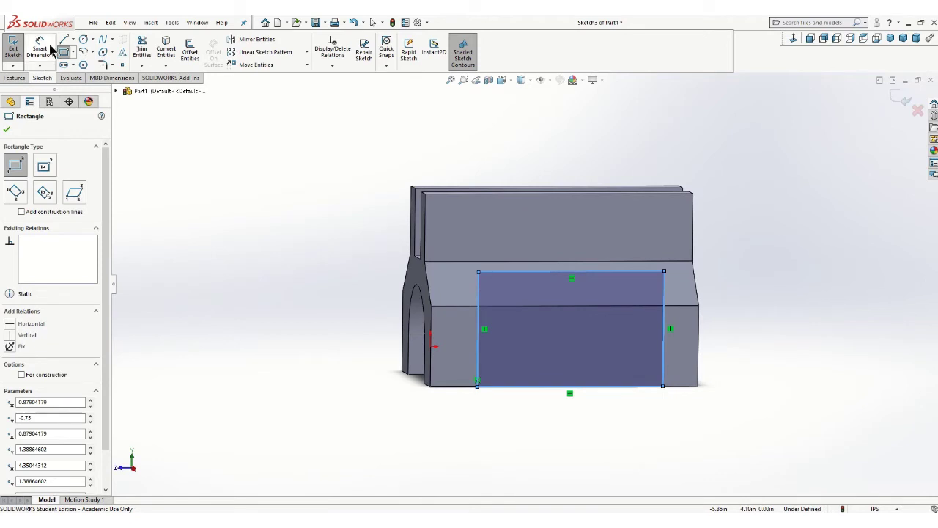
Dimension the rectangle .75 in from the part's left and right edges
{"action": "left_click", "coordinate": [44, 48]}
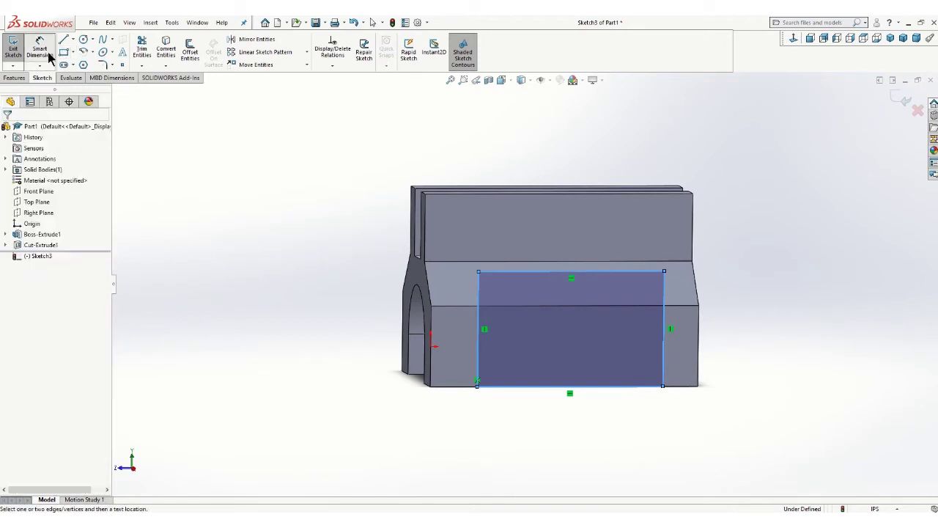
{"action": "left_click", "coordinate": [431, 378]}
{"action": "left_click", "coordinate": [477, 371]}
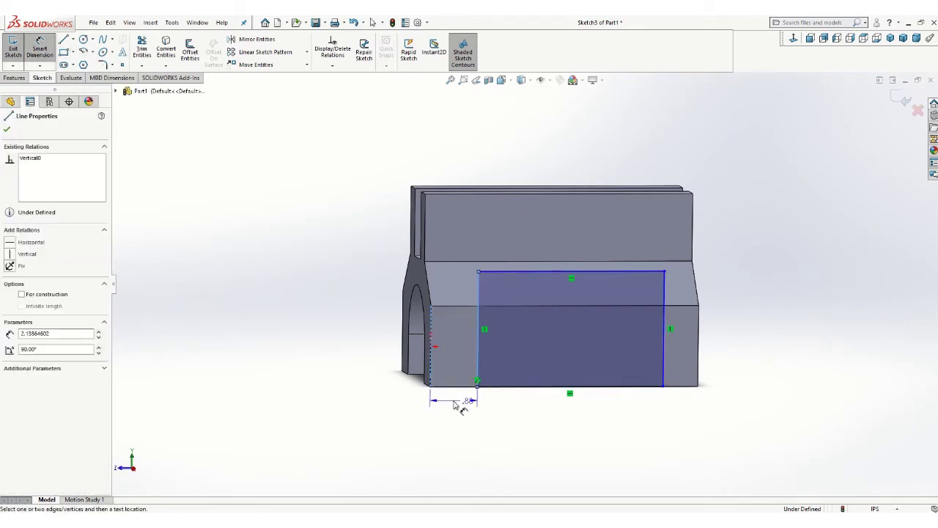
{"action": "left_click", "coordinate": [455, 409]}
{"action": "type", "text": ".75"}
{"action": "key", "text": "Return"}
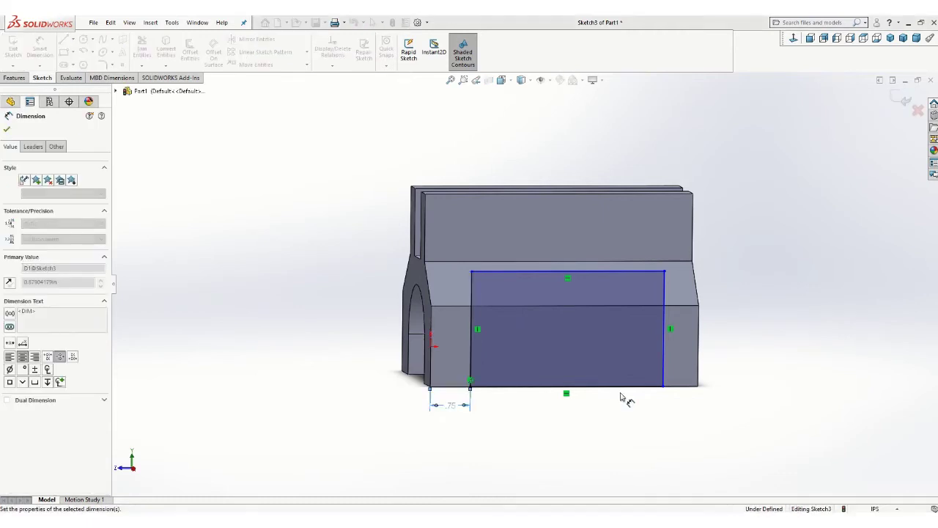
{"action": "left_click", "coordinate": [697, 370]}
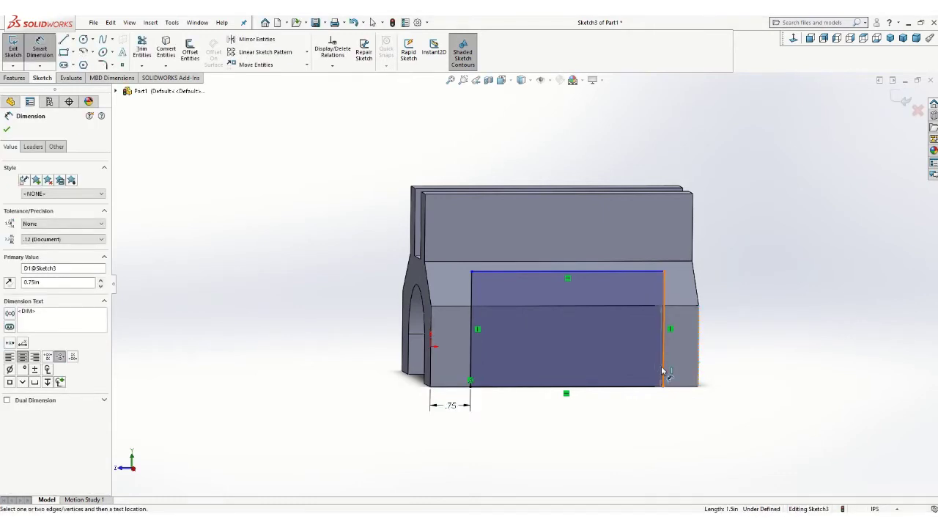
{"action": "left_click", "coordinate": [663, 370]}
{"action": "left_click", "coordinate": [681, 408]}
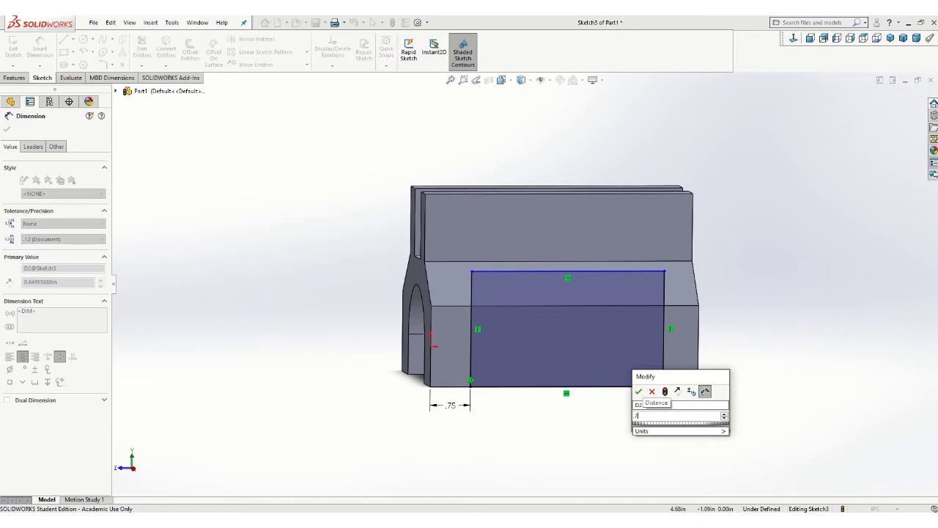
{"action": "type", "text": ".75"}
{"action": "key", "text": "Return"}
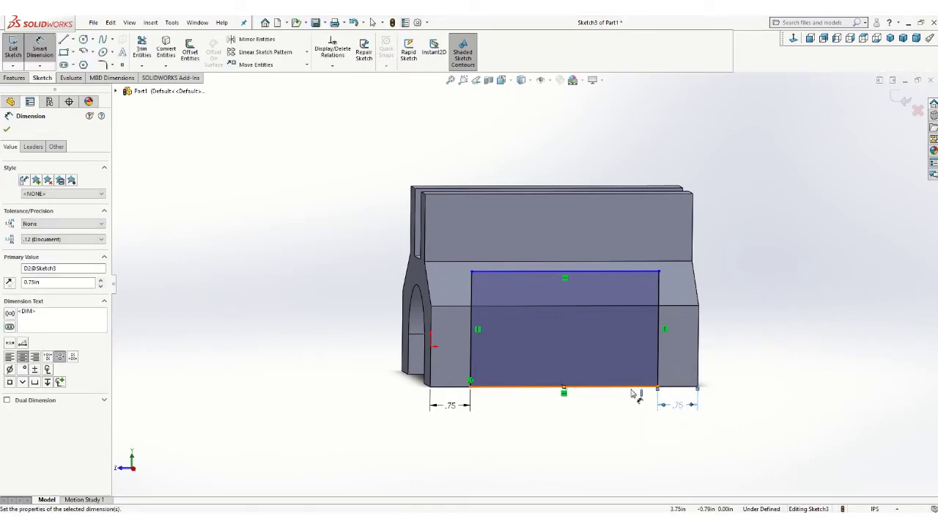
Set the rectangle's top line 1.25 in below the part's top edge, fully defining it
{"action": "left_click", "coordinate": [455, 195]}
{"action": "left_click", "coordinate": [490, 272]}
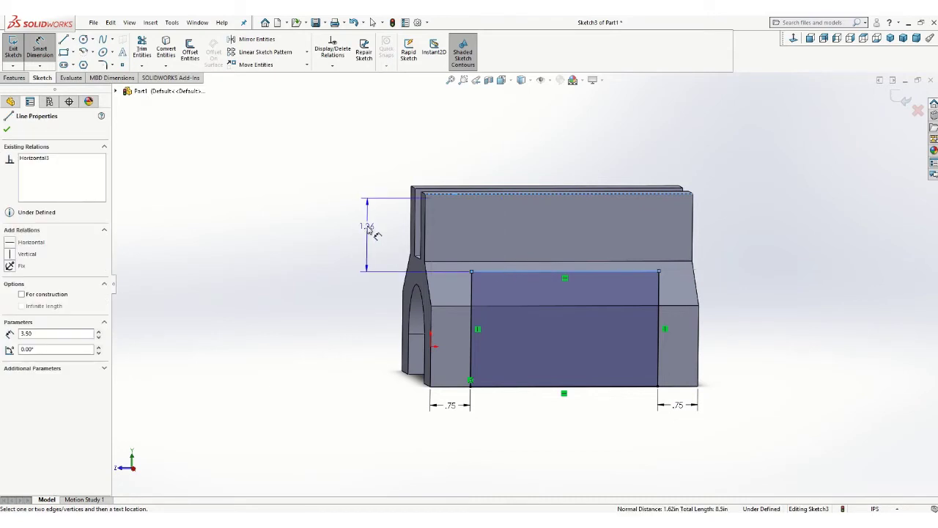
{"action": "left_click", "coordinate": [368, 229]}
{"action": "type", "text": "1.25"}
{"action": "key", "text": "Return"}
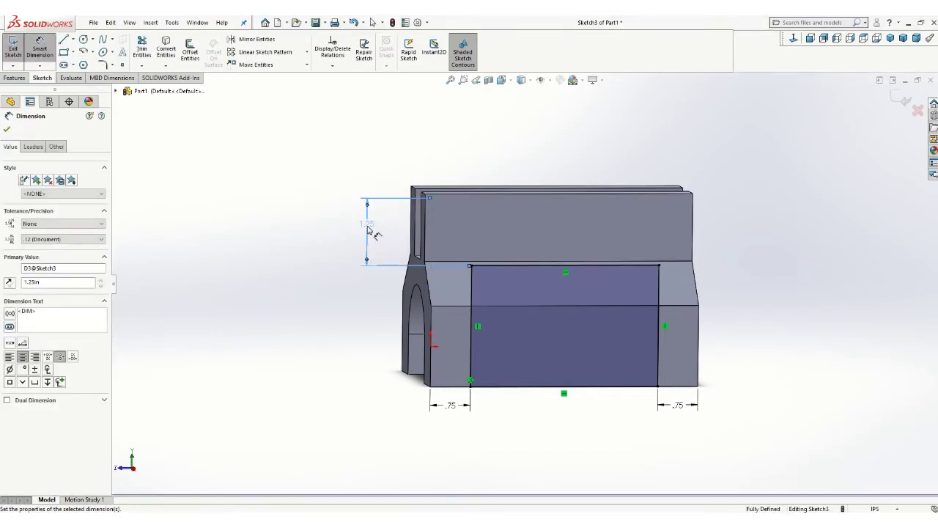
{"action": "key", "text": "Escape"}
{"action": "key", "text": "Escape"}
{"action": "mouse_move", "coordinate": [345, 252]}
{"action": "middle_mouse_down"}
{"action": "mouse_move", "coordinate": [388, 244]}
{"action": "mouse_move", "coordinate": [432, 251]}
{"action": "mouse_move", "coordinate": [345, 251]}
{"action": "mouse_move", "coordinate": [317, 266]}
{"action": "middle_mouse_up"}
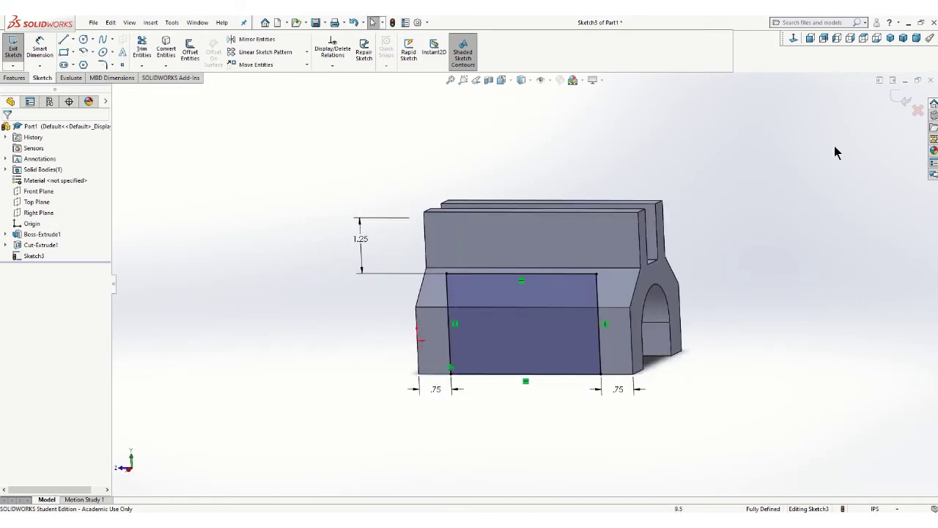
Cut Sketch3 with a Blind extruded cut, leaving two separate arched legs
{"action": "left_click", "coordinate": [900, 100]}
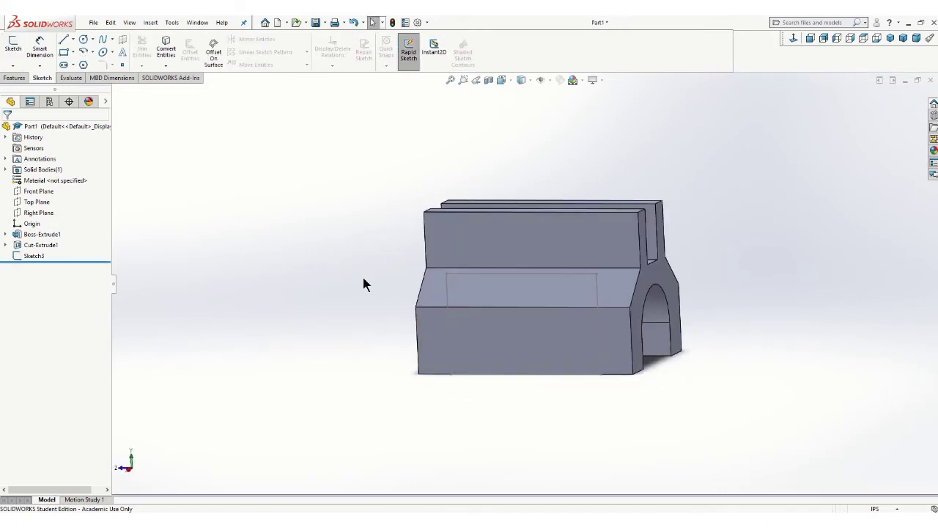
{"action": "left_click", "coordinate": [15, 78]}
{"action": "left_click", "coordinate": [144, 51]}
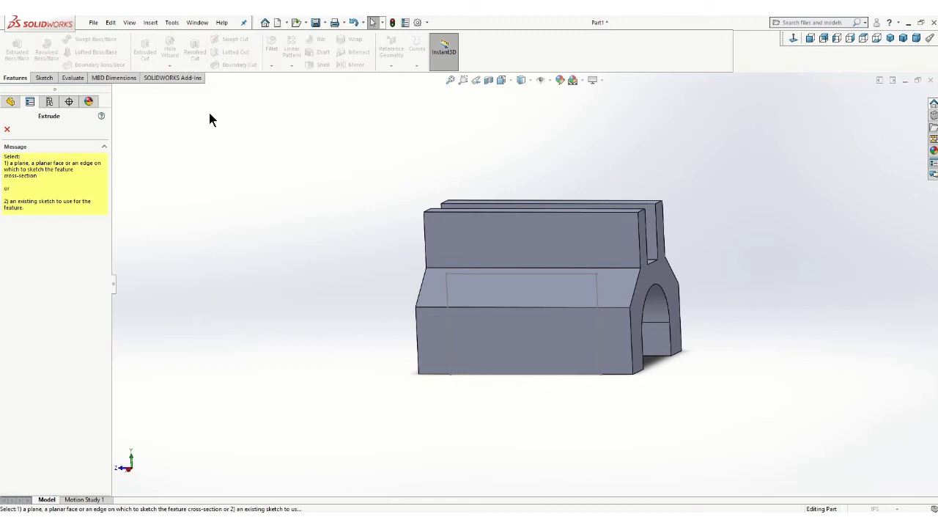
{"action": "left_click", "coordinate": [454, 274]}
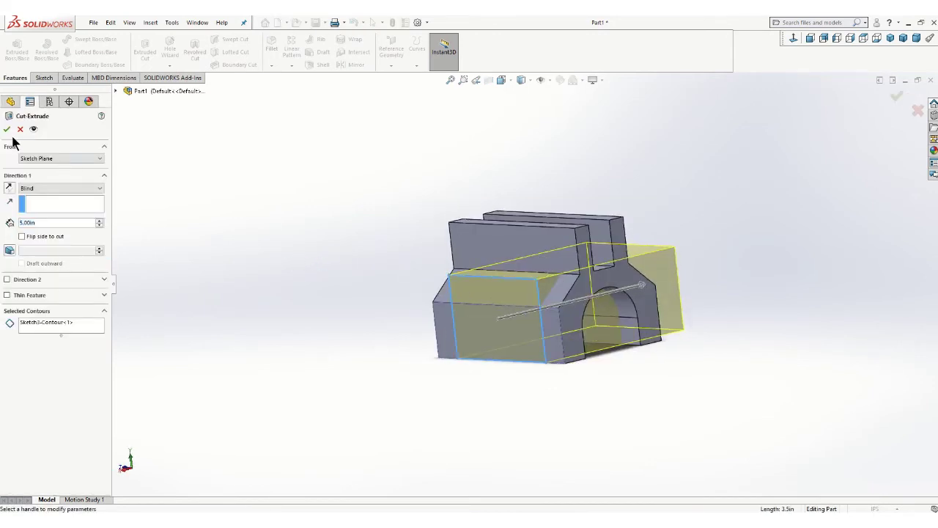
{"action": "left_click", "coordinate": [7, 129]}
{"action": "left_click", "coordinate": [335, 254]}
{"action": "middle_click_drag", "start_coordinate": [335, 254], "coordinate": [613, 263]}
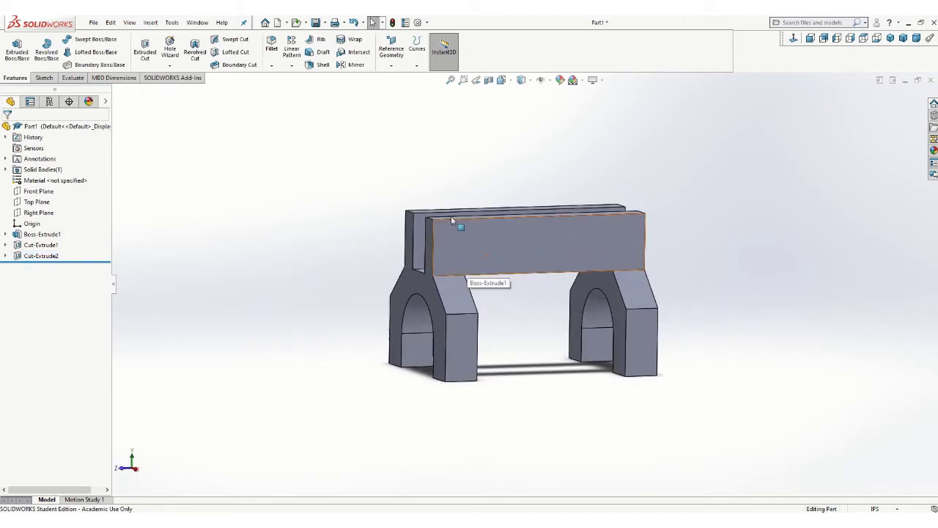
Draw a rectangle along the top edge of the top bar's front face
{"action": "left_click", "coordinate": [42, 76]}
{"action": "left_click", "coordinate": [14, 49]}
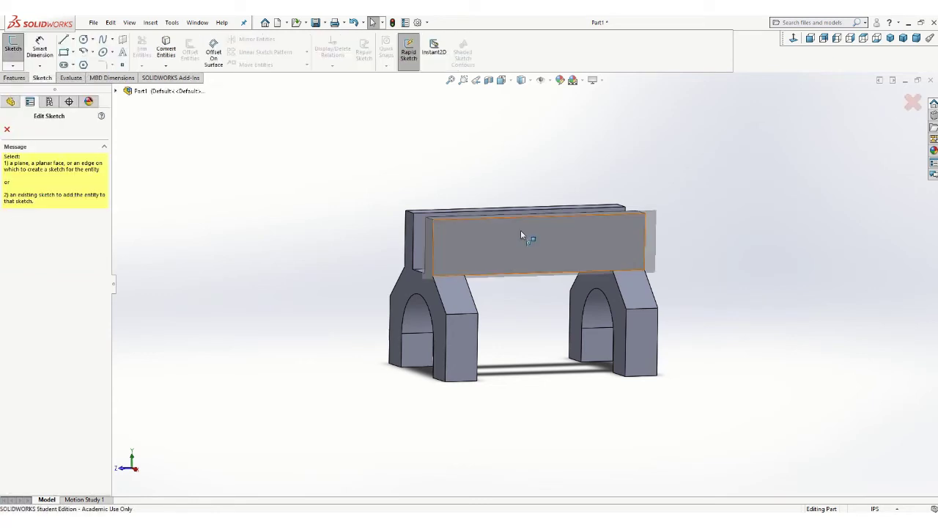
{"action": "left_click", "coordinate": [520, 231]}
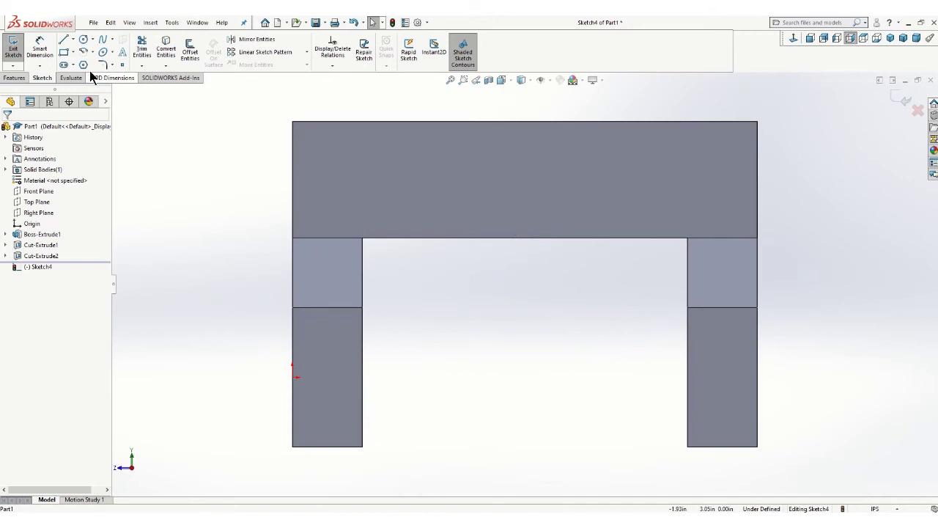
{"action": "left_click", "coordinate": [63, 53]}
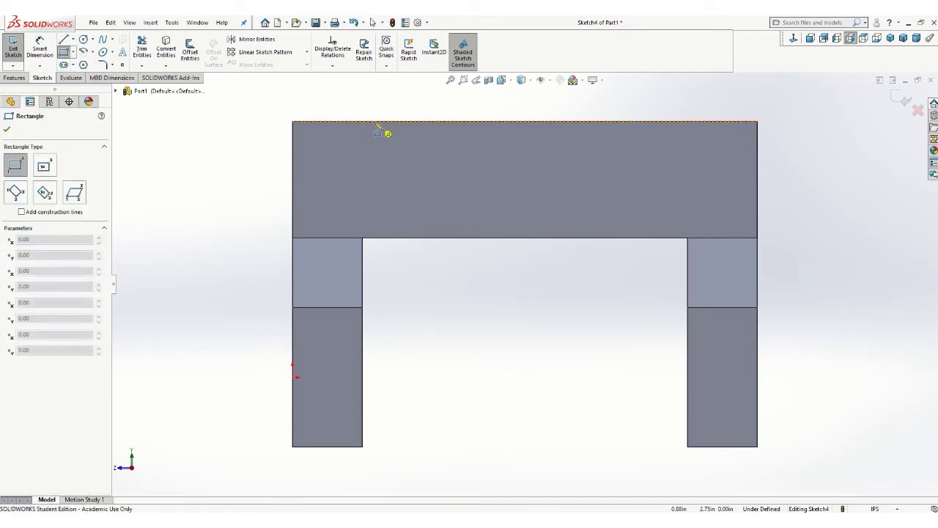
{"action": "mouse_move", "coordinate": [374, 122]}
{"action": "left_mouse_down"}
{"action": "mouse_move", "coordinate": [494, 181]}
{"action": "mouse_move", "coordinate": [667, 186]}
{"action": "left_mouse_up"}
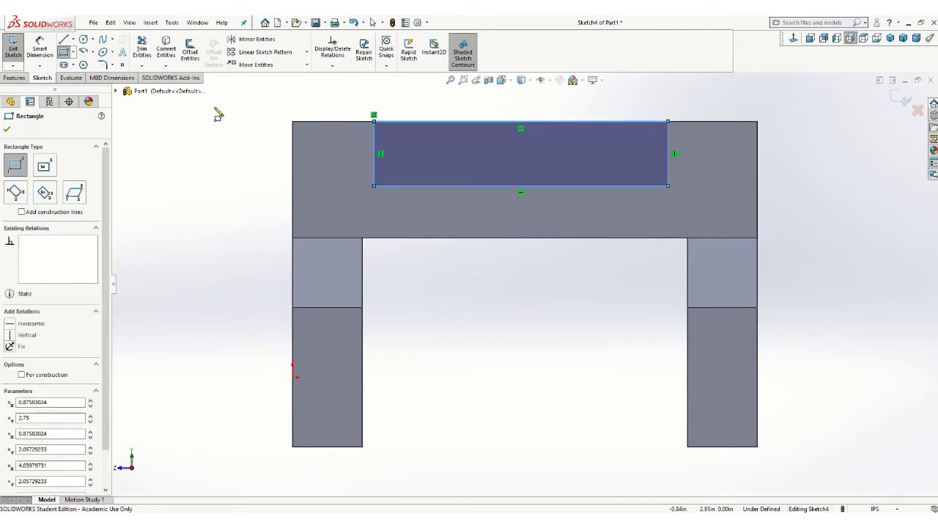
Dimension the rectangle 1.00 in from the part's right and left ends
{"action": "left_click", "coordinate": [40, 44]}
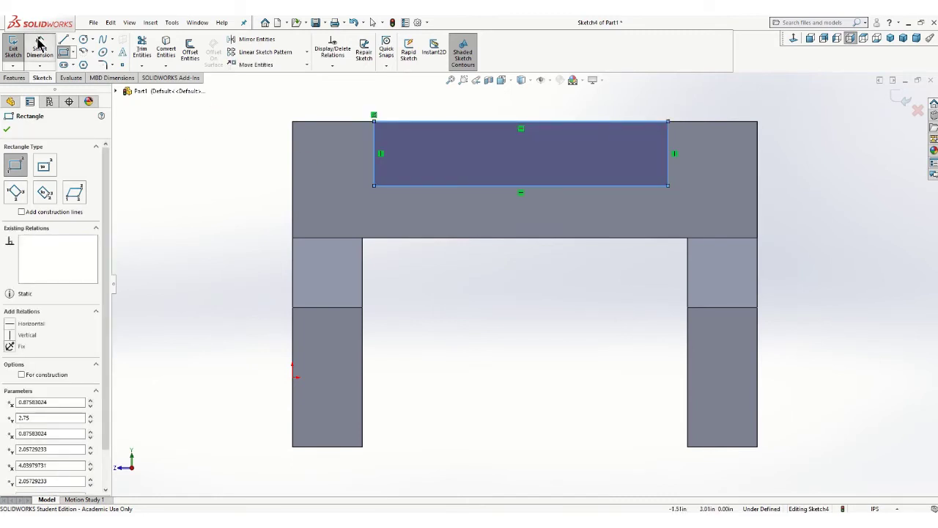
{"action": "left_click", "coordinate": [758, 152]}
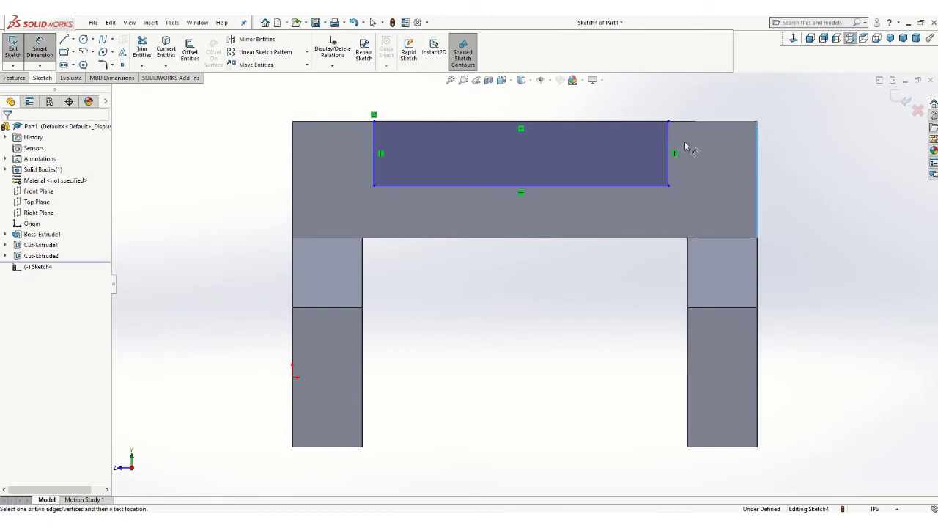
{"action": "left_click", "coordinate": [668, 146]}
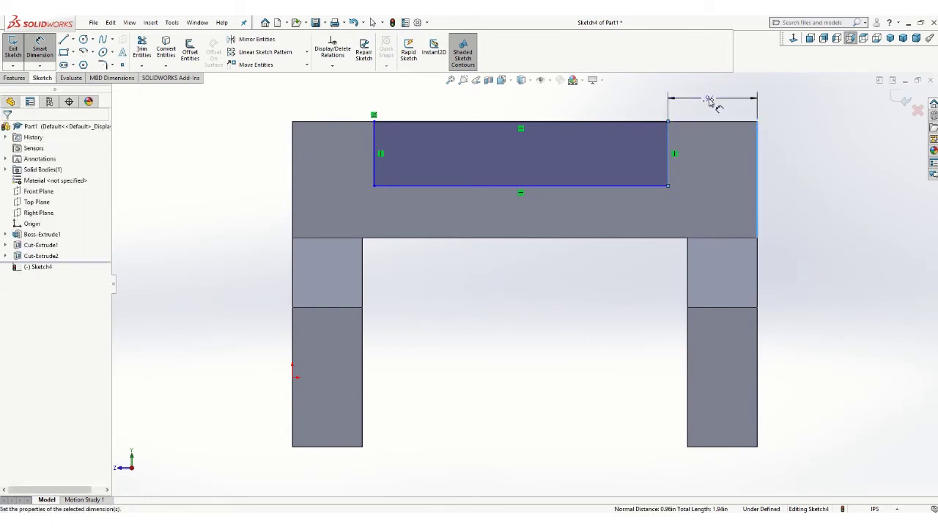
{"action": "left_click", "coordinate": [711, 99]}
{"action": "type", "text": "1"}
{"action": "key", "text": "Return"}
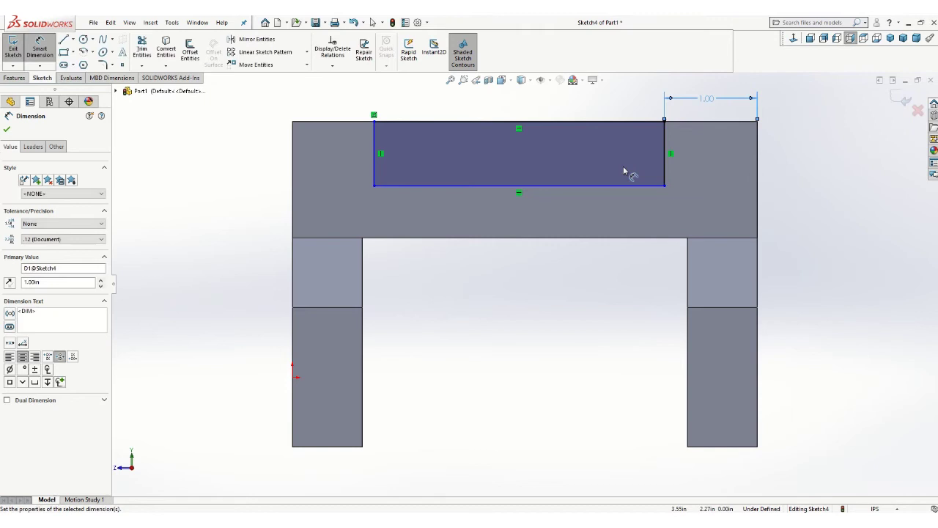
{"action": "left_click", "coordinate": [294, 145]}
{"action": "left_click", "coordinate": [375, 139]}
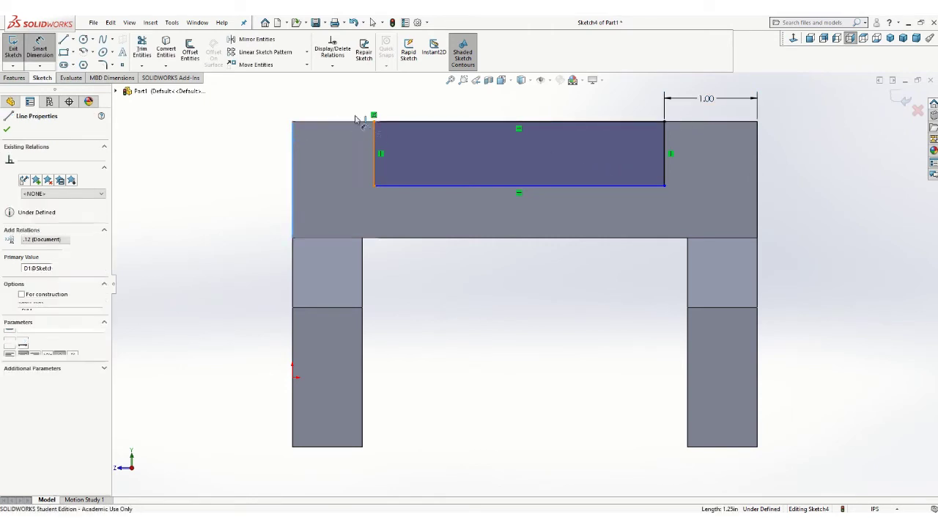
{"action": "left_click", "coordinate": [330, 98]}
{"action": "type", "text": "1"}
{"action": "key", "text": "Return"}
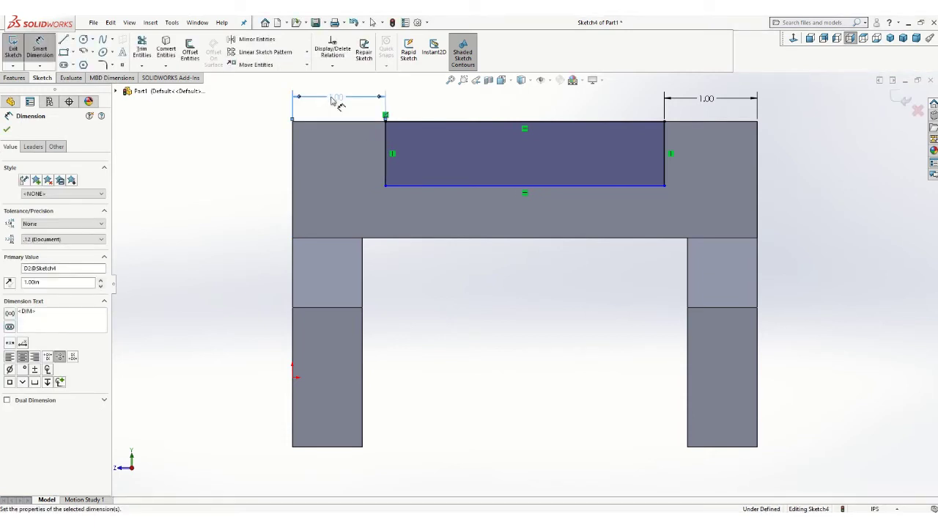
Dimension the rectangle's height to .50 in
{"action": "left_click", "coordinate": [669, 150]}
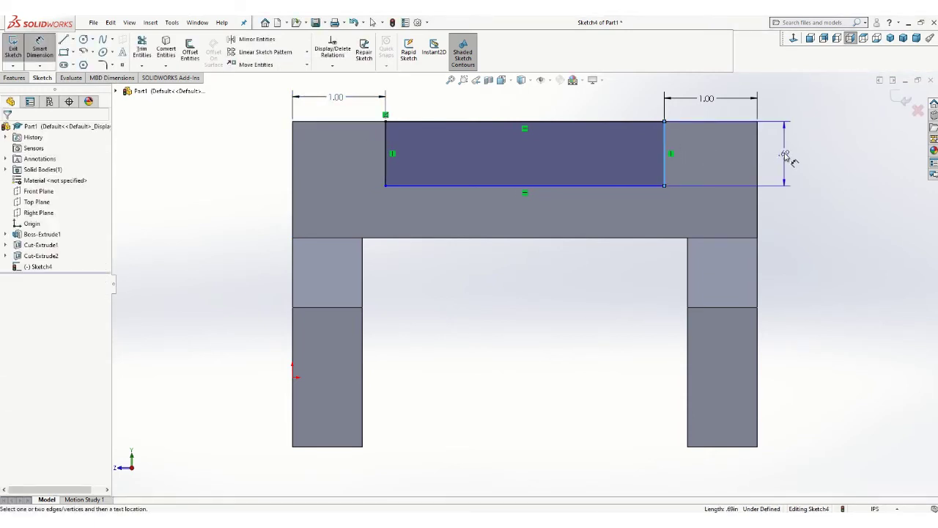
{"action": "left_click", "coordinate": [784, 154]}
{"action": "key", "text": "Return"}
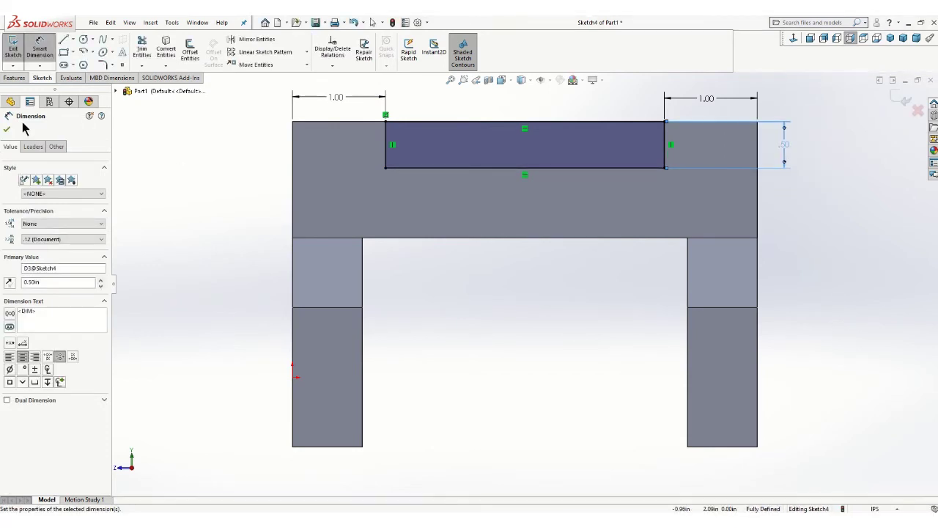
{"action": "left_click", "coordinate": [7, 129]}
{"action": "left_click", "coordinate": [907, 100]}
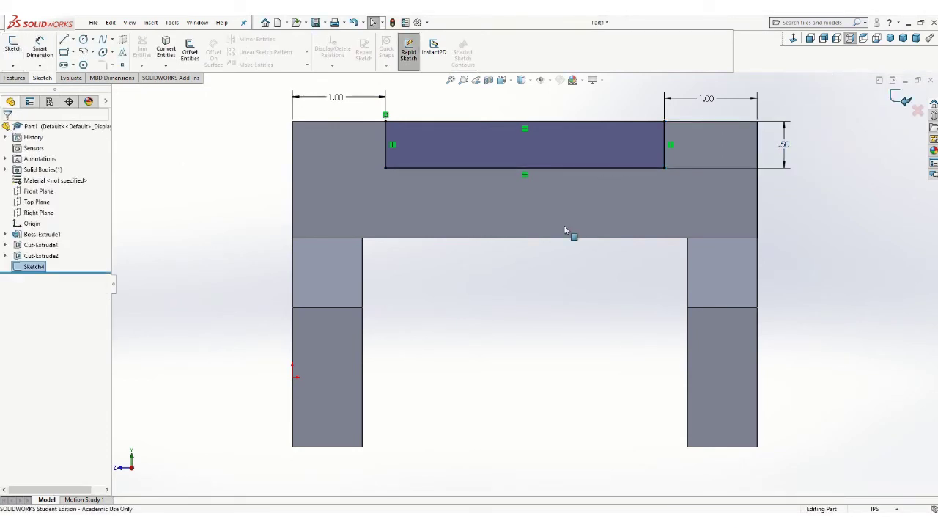
{"action": "middle_click_drag", "start_coordinate": [546, 247], "coordinate": [570, 260]}
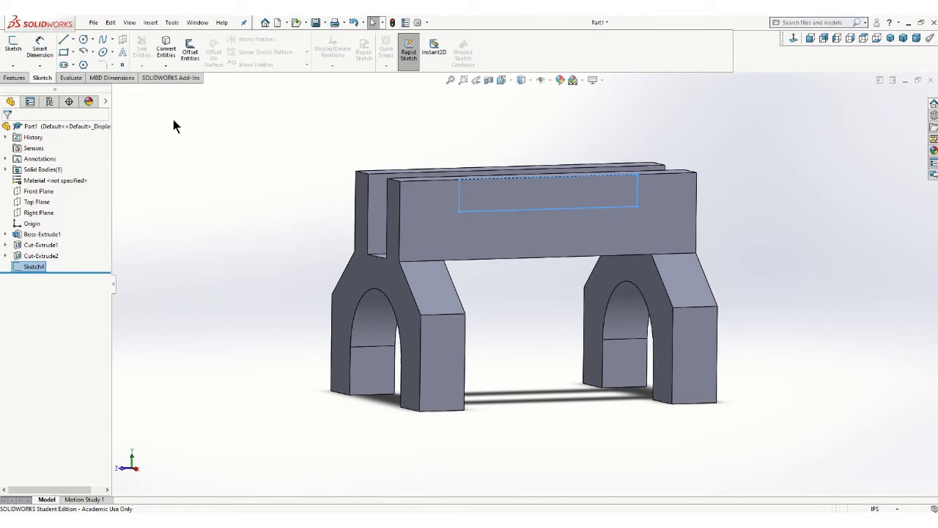
{"action": "left_click", "coordinate": [15, 78]}
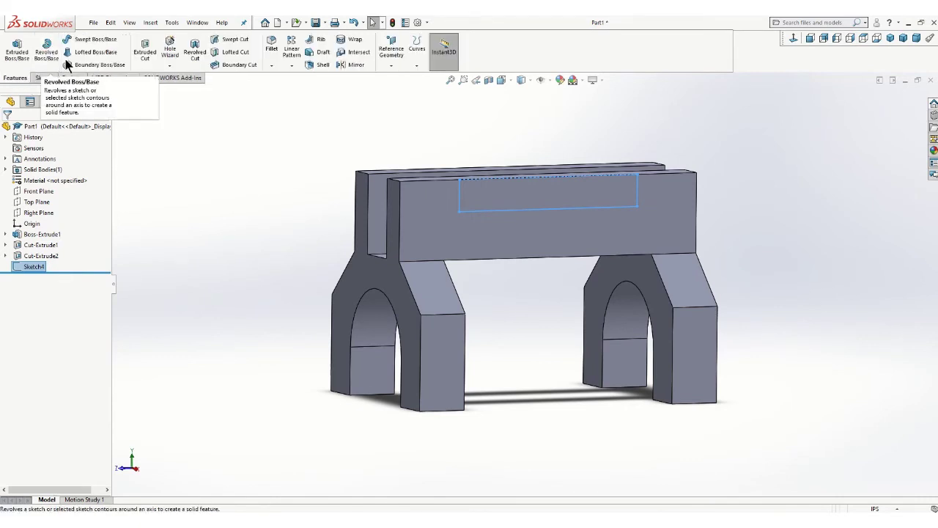
{"action": "left_click", "coordinate": [144, 52]}
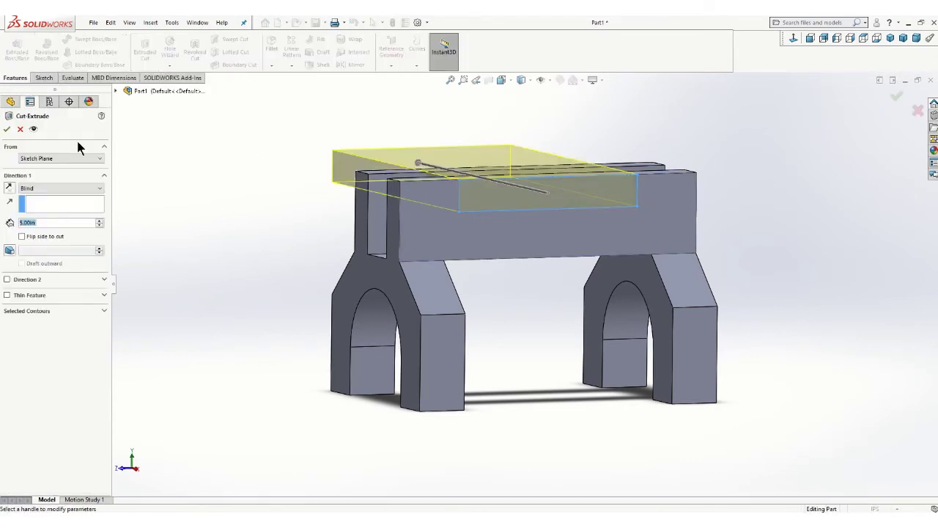
{"action": "middle_click_drag", "start_coordinate": [254, 159], "coordinate": [290, 152]}
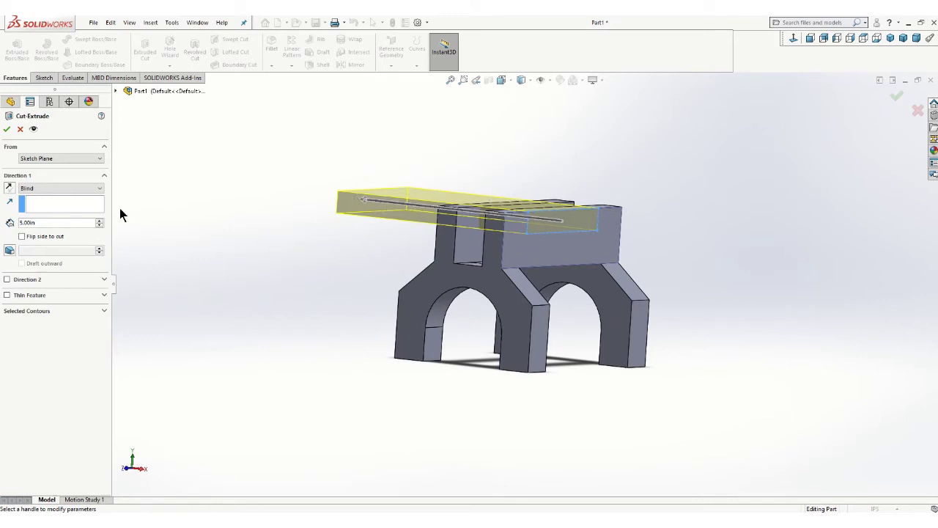
{"action": "left_click", "coordinate": [8, 129]}
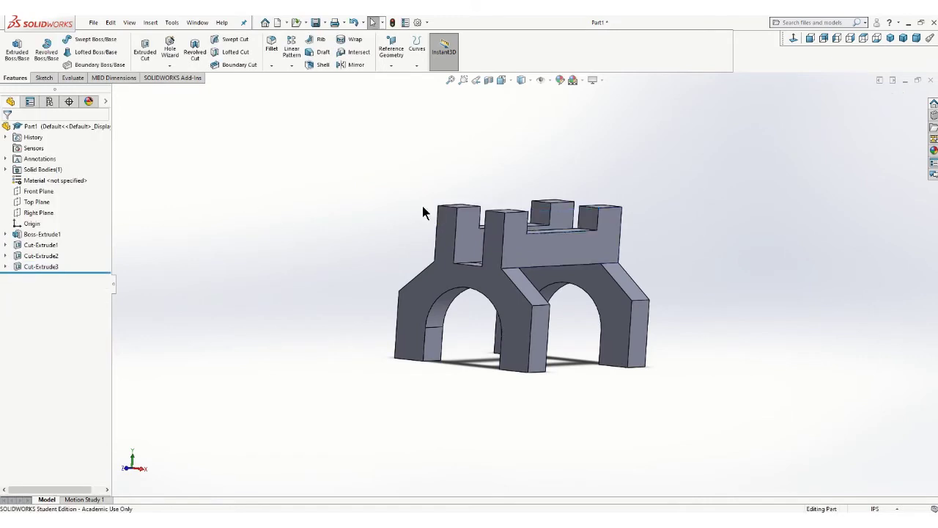
{"action": "middle_click_drag", "start_coordinate": [425, 209], "coordinate": [369, 207]}
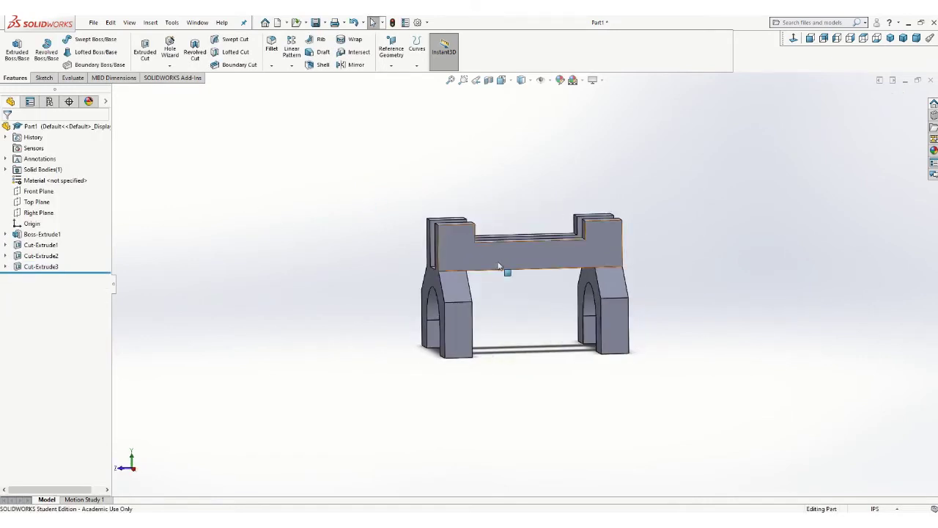
{"action": "scroll", "coordinate": [511, 262], "scroll_direction": "down", "scroll_amount": 2}
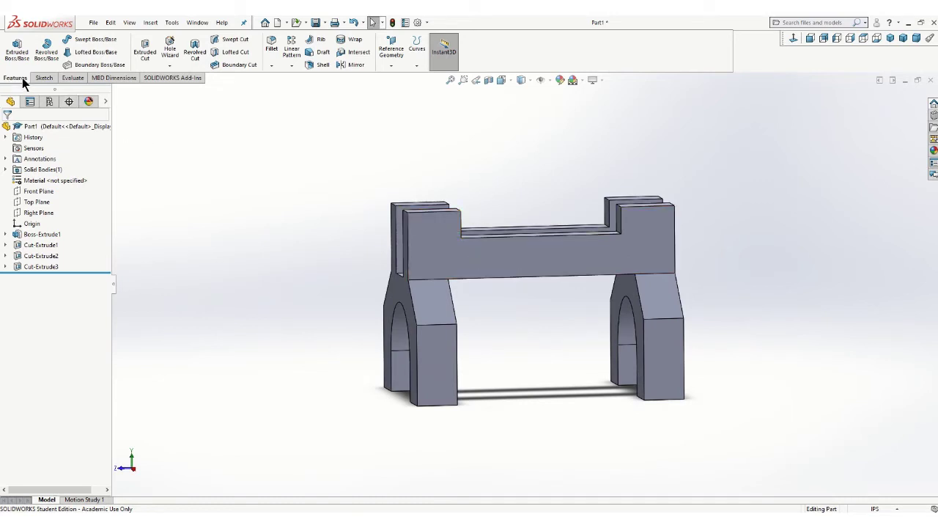
Draw a 0.50-radius circle centred on the left tower's top-edge midpoint on the crossbar face
{"action": "left_click", "coordinate": [44, 78]}
{"action": "left_click", "coordinate": [13, 50]}
{"action": "left_click", "coordinate": [446, 232]}
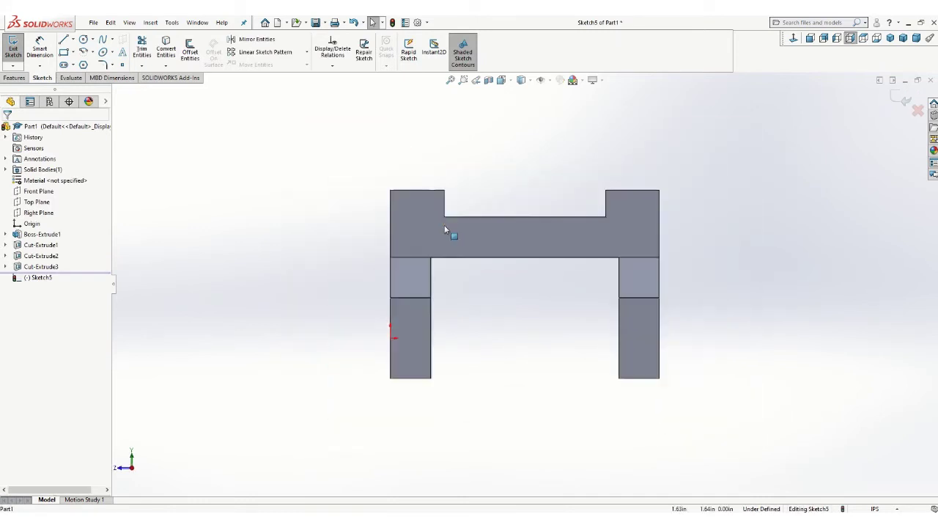
{"action": "left_click", "coordinate": [84, 40]}
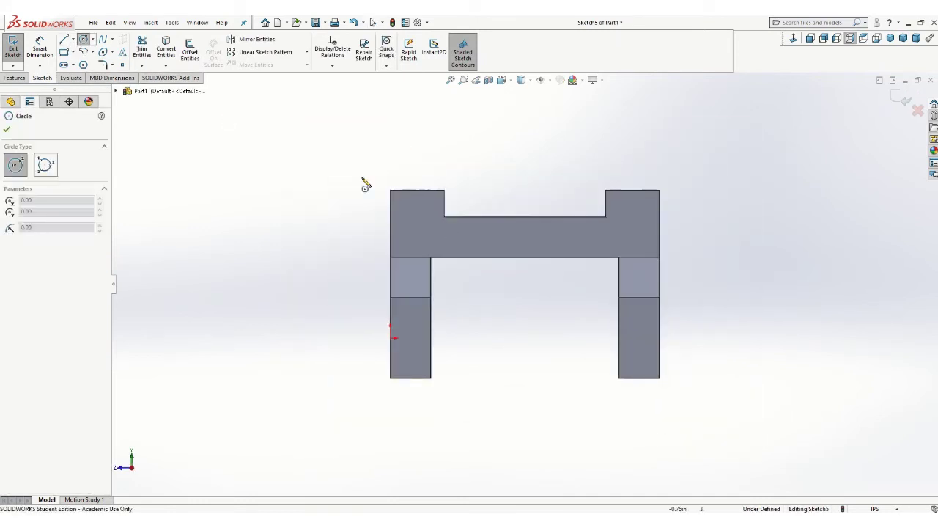
{"action": "scroll", "coordinate": [435, 207], "scroll_direction": "down", "scroll_amount": 2}
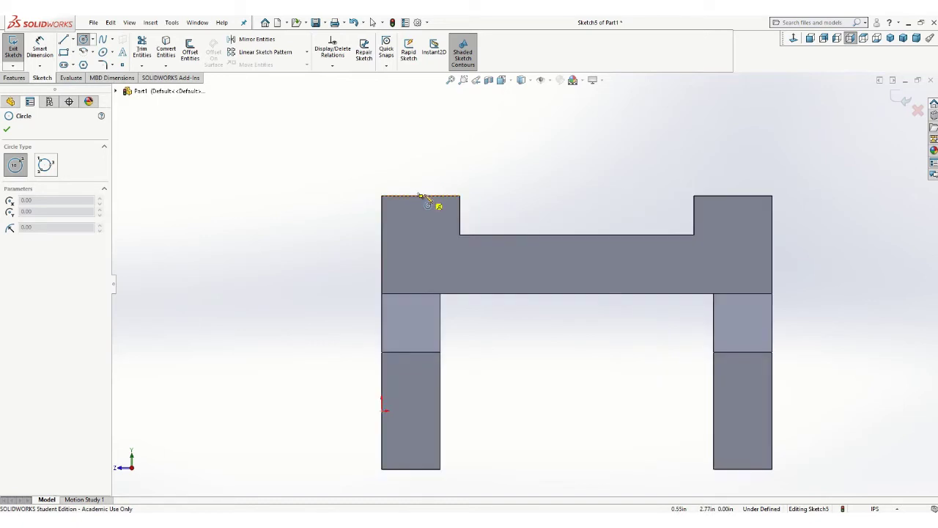
{"action": "left_click", "coordinate": [420, 196]}
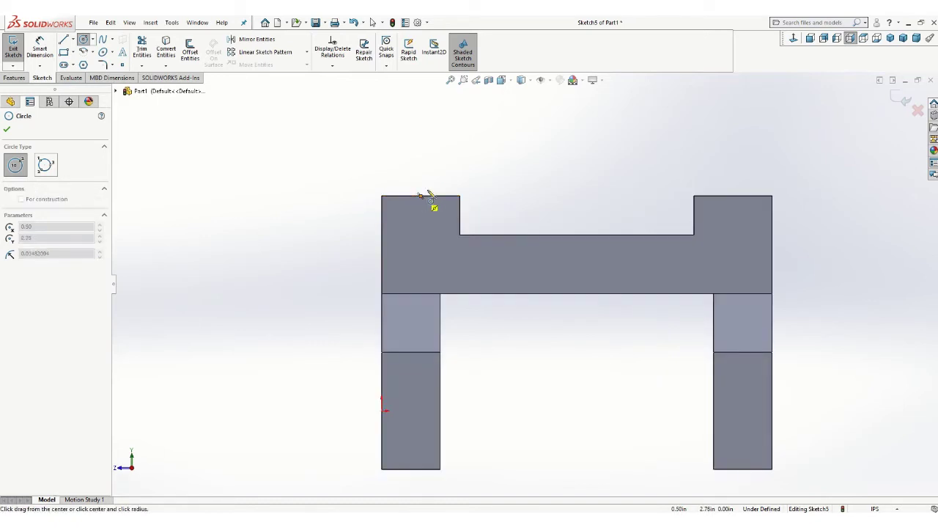
{"action": "left_click", "coordinate": [460, 195]}
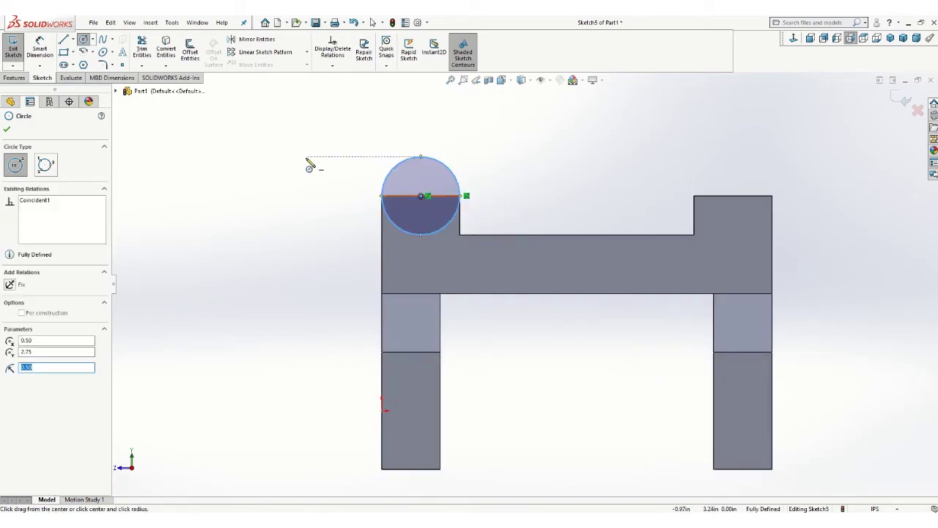
{"action": "key", "text": "Escape"}
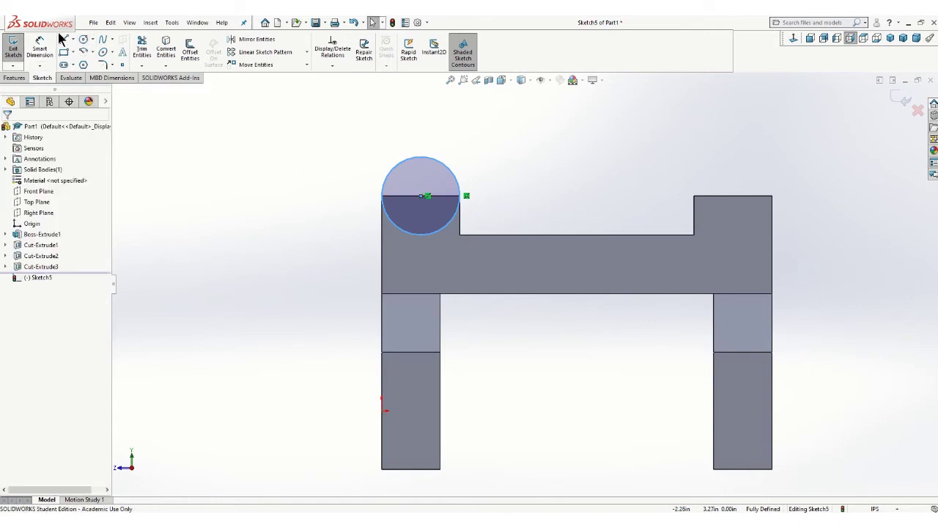
Draw a line across the circle and trim its lower arc to leave a semicircle
{"action": "left_click", "coordinate": [64, 40]}
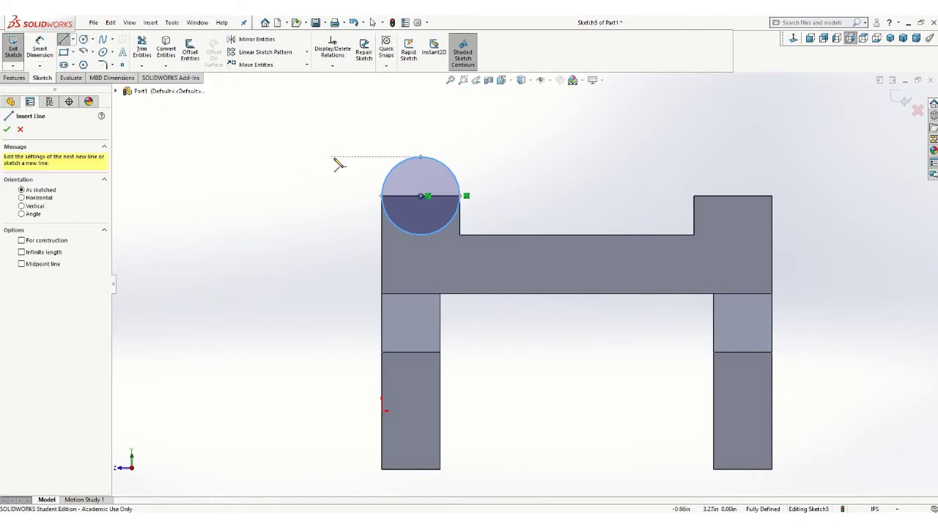
{"action": "left_click", "coordinate": [382, 196]}
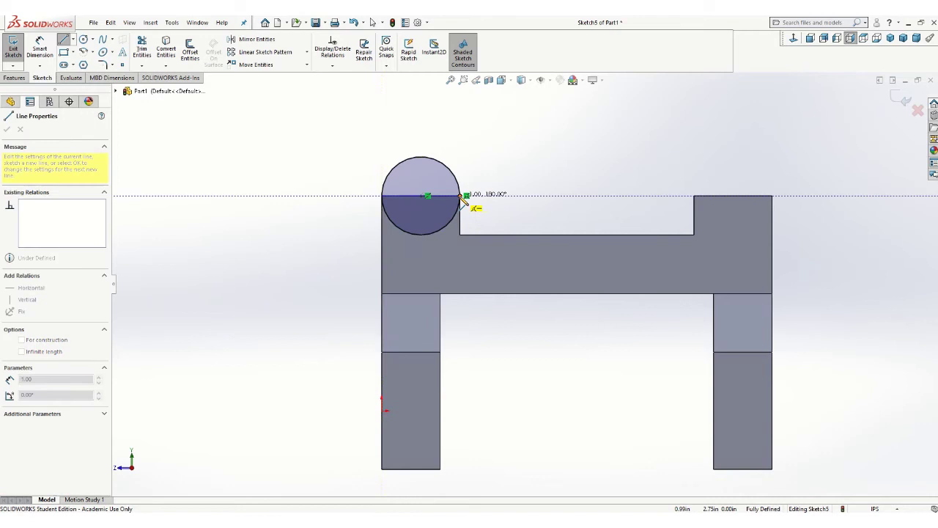
{"action": "left_click", "coordinate": [461, 195]}
{"action": "key", "text": "Escape"}
{"action": "key", "text": "Escape"}
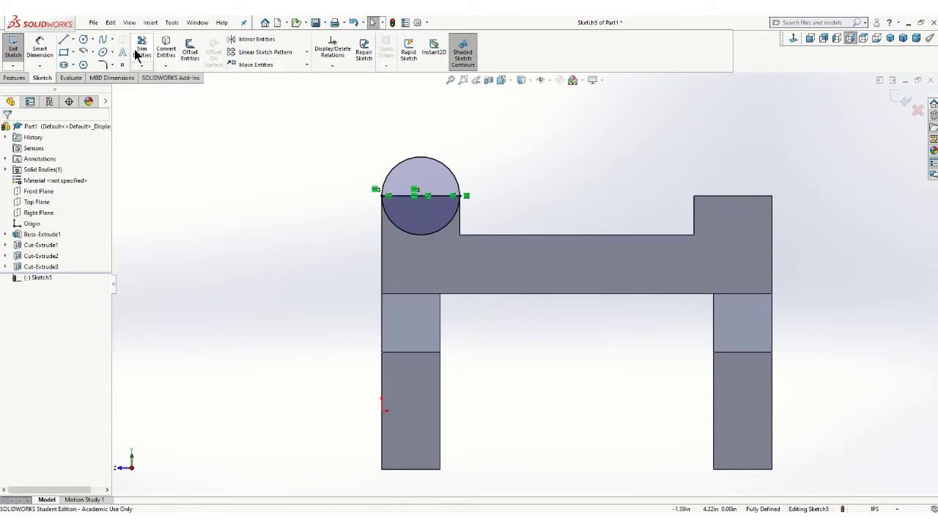
{"action": "left_click", "coordinate": [138, 53]}
{"action": "left_click", "coordinate": [424, 237]}
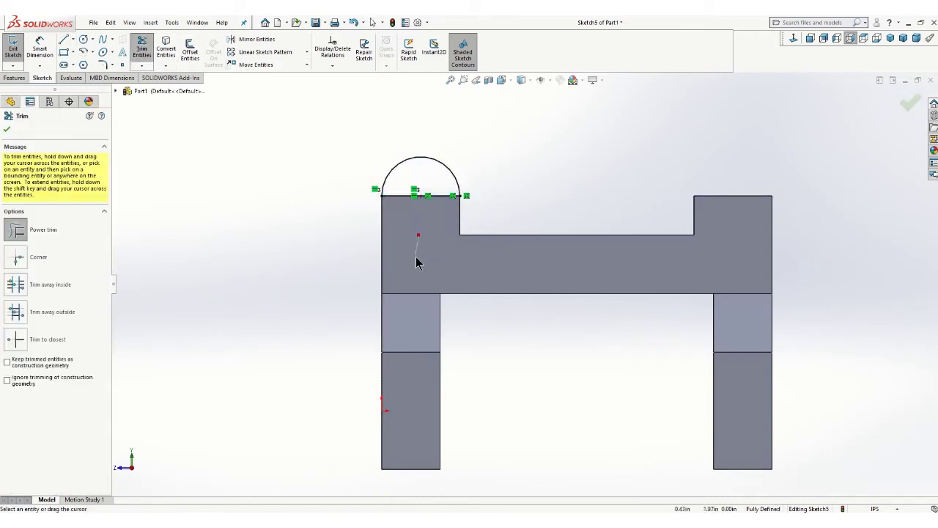
{"action": "key", "text": "ctrl+7"}
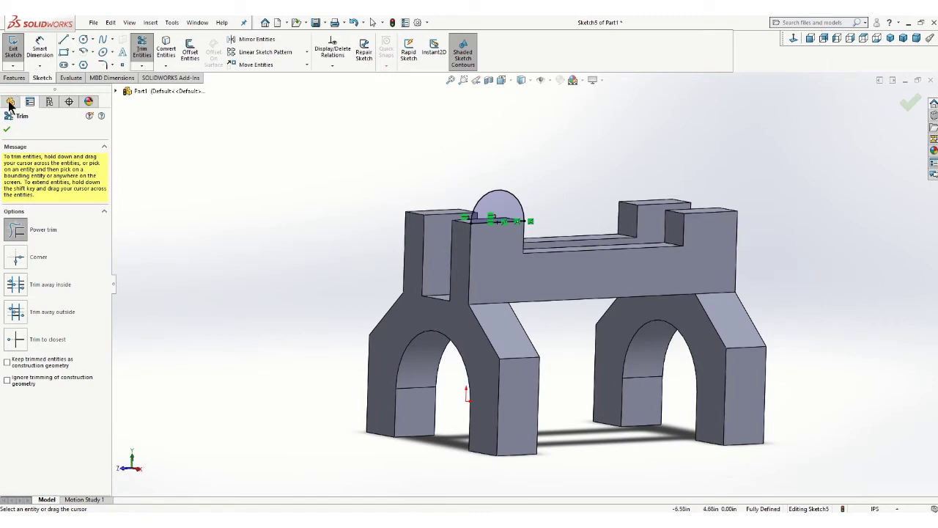
{"action": "left_click", "coordinate": [7, 126]}
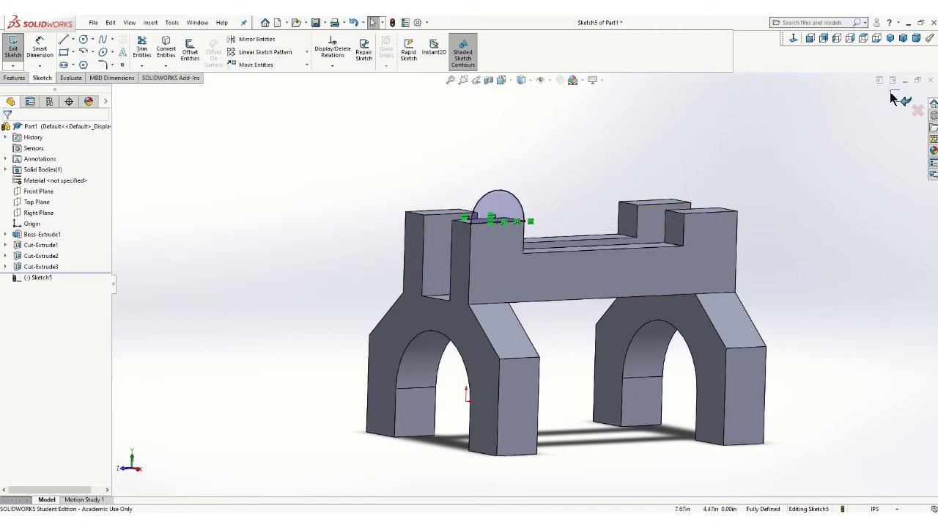
{"action": "left_click", "coordinate": [906, 101]}
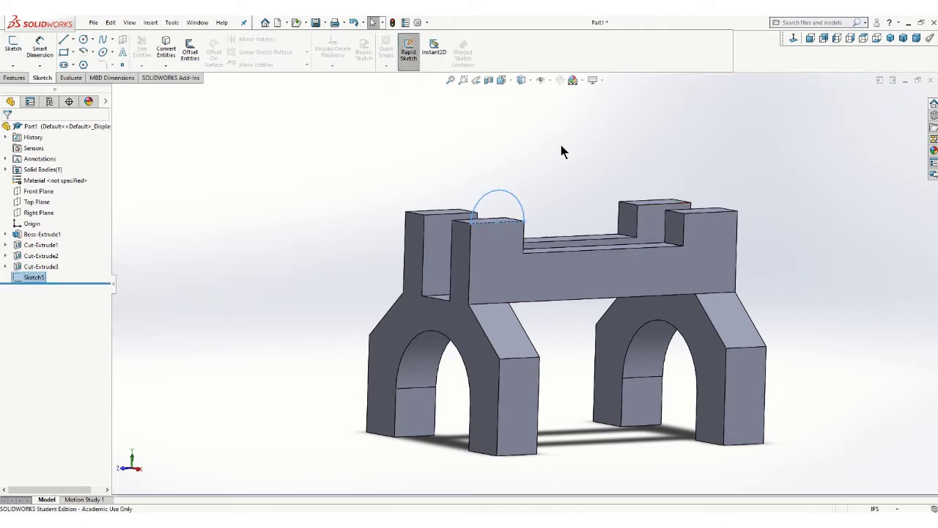
Extrude the semicircle in reversed direction, Blind, finally set to 0.50 in depth
{"action": "left_click", "coordinate": [14, 77]}
{"action": "left_click", "coordinate": [16, 50]}
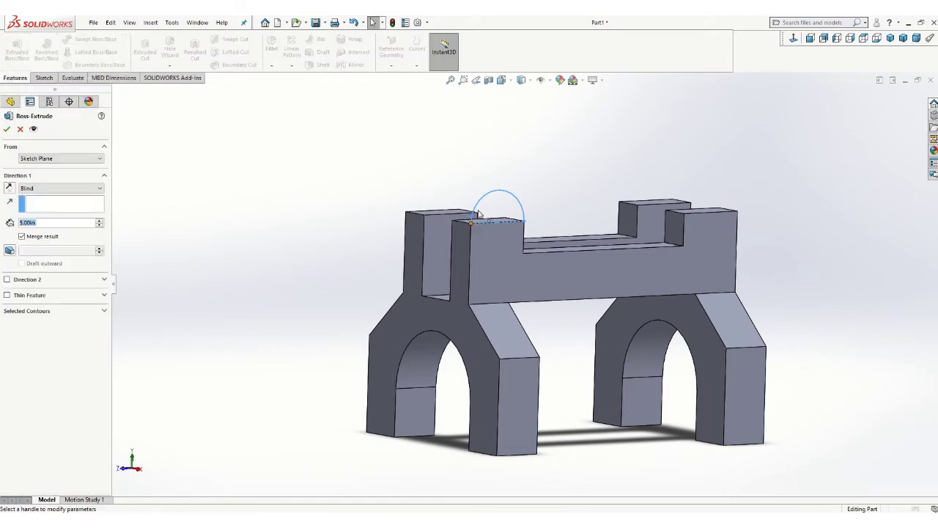
{"action": "left_click", "coordinate": [9, 189]}
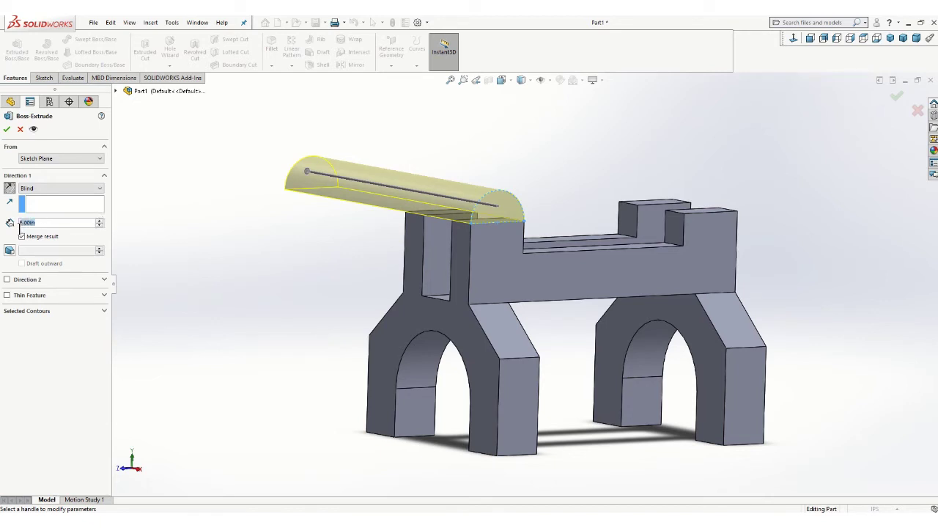
{"action": "type", "text": "0.75"}
{"action": "key", "text": "Return"}
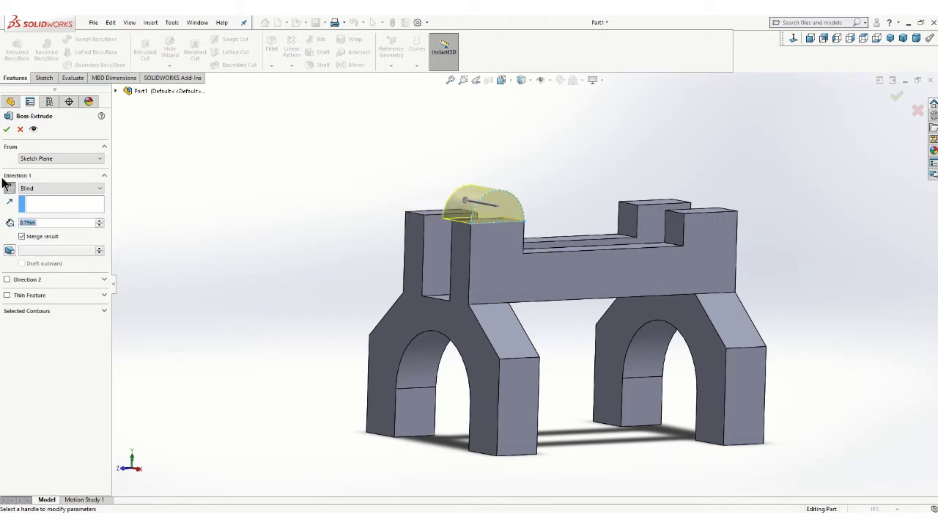
{"action": "middle_click_drag", "start_coordinate": [348, 236], "coordinate": [375, 236]}
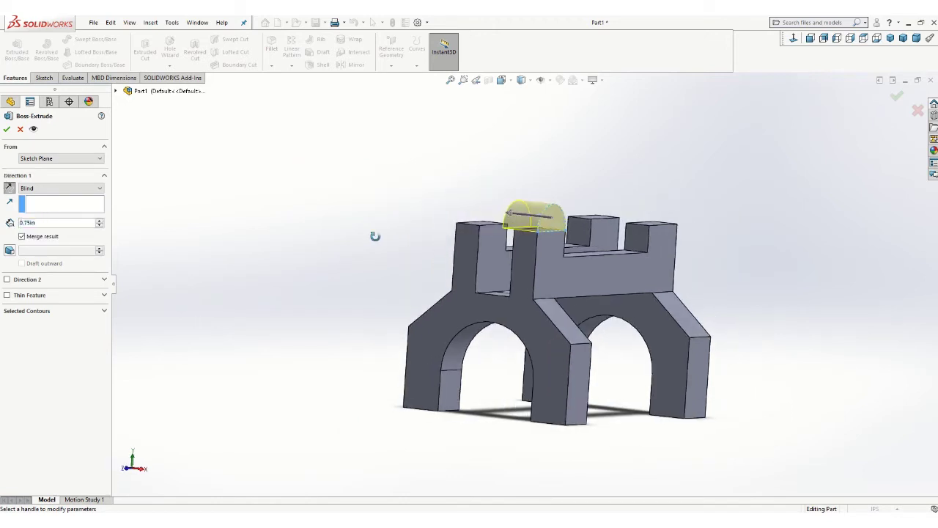
{"action": "left_click", "coordinate": [35, 222]}
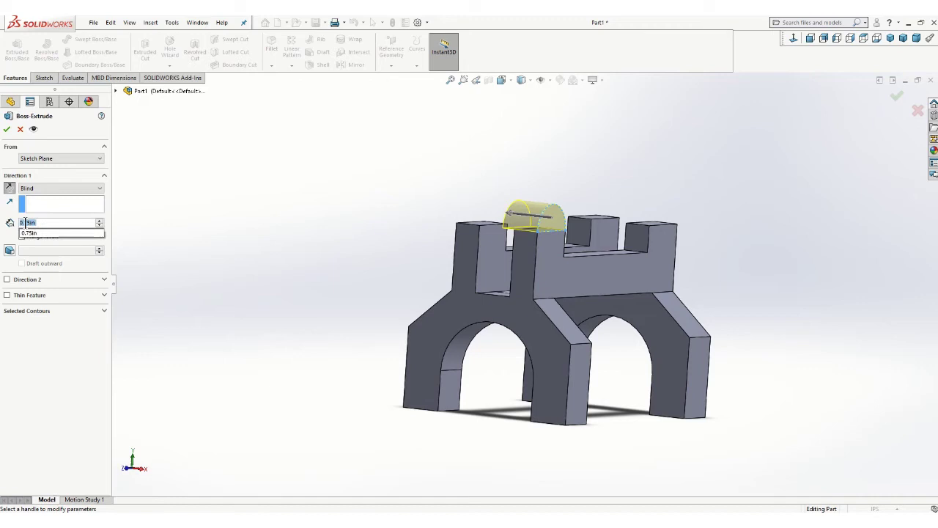
{"action": "type", "text": "0.5"}
{"action": "key", "text": "Return"}
{"action": "left_click", "coordinate": [7, 130]}
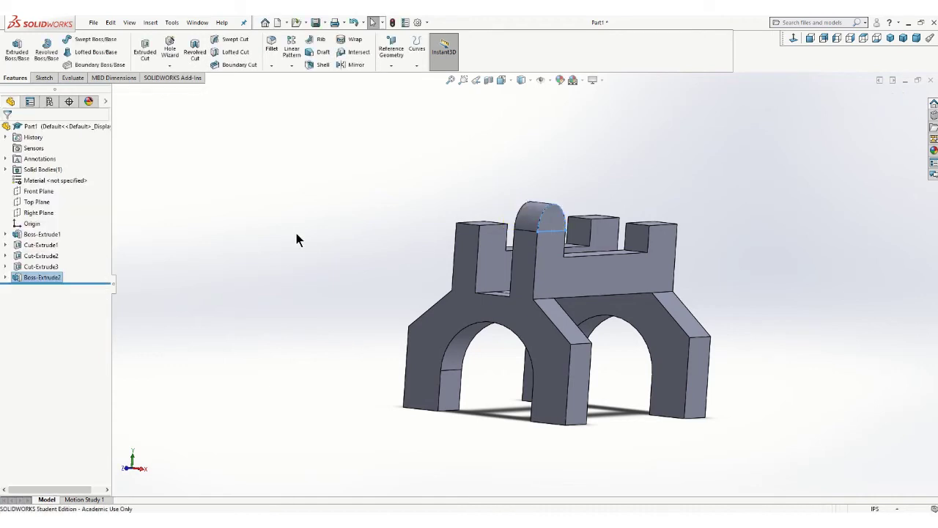
Create Plane1 midway between the crossbar's front face and its opposite face
{"action": "scroll", "coordinate": [518, 262], "scroll_direction": "down", "scroll_amount": 4}
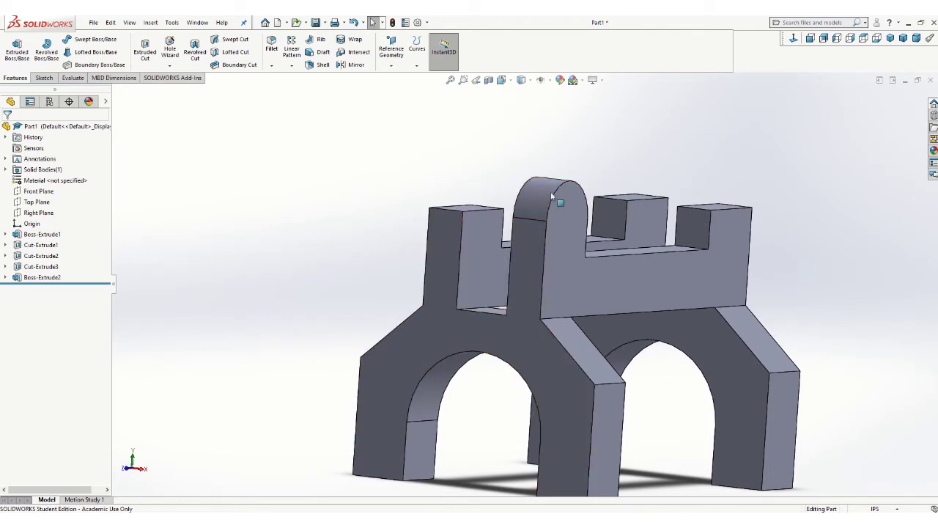
{"action": "left_click", "coordinate": [390, 65]}
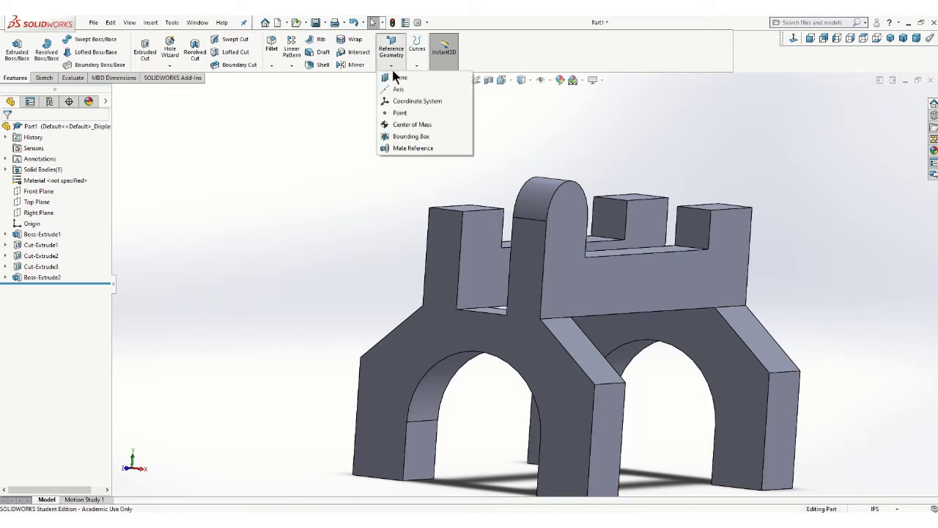
{"action": "left_click", "coordinate": [397, 77]}
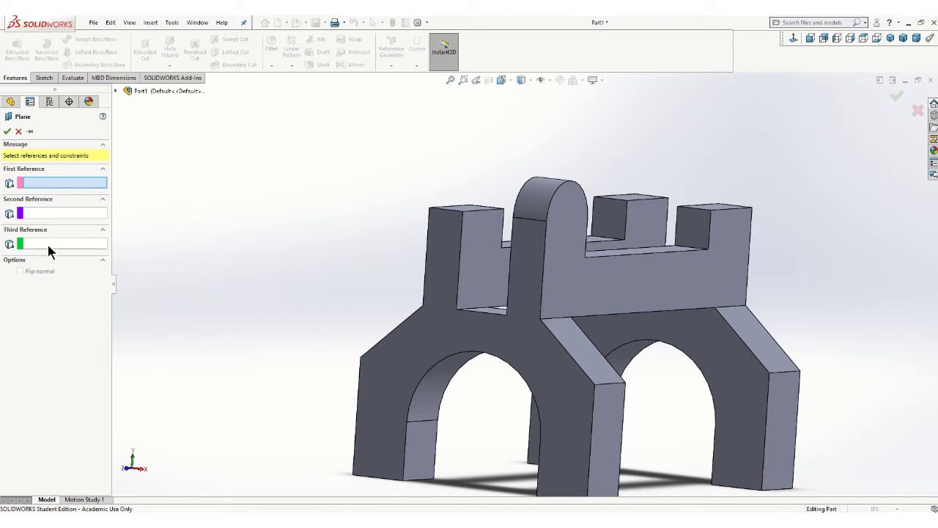
{"action": "left_click", "coordinate": [554, 267]}
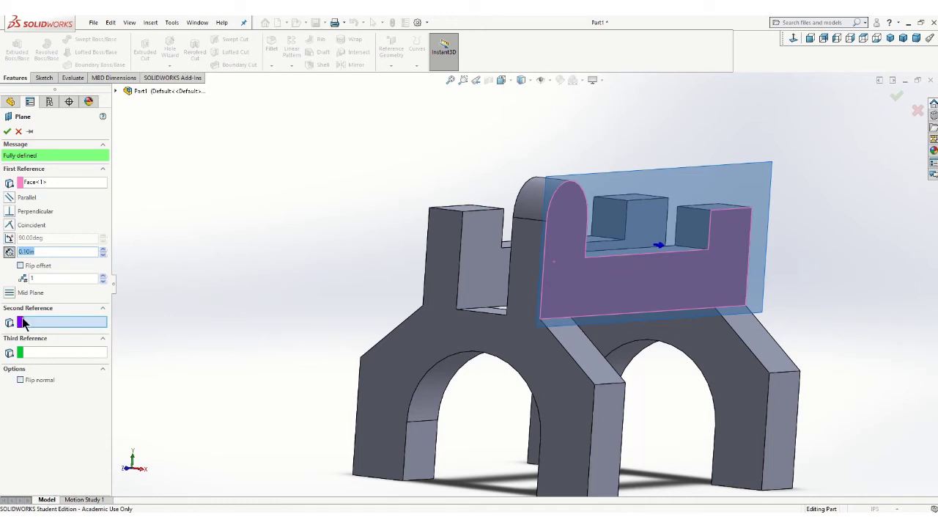
{"action": "middle_click_drag", "start_coordinate": [342, 263], "coordinate": [387, 262]}
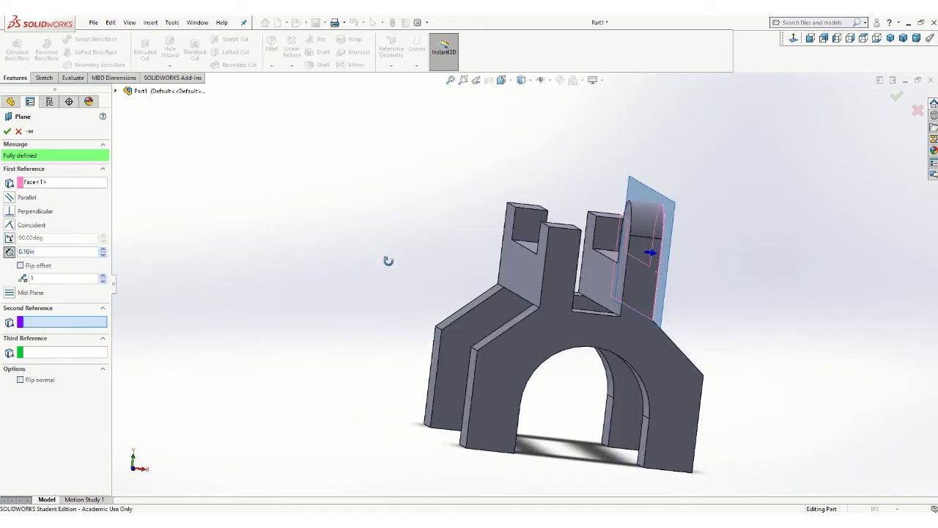
{"action": "left_click", "coordinate": [521, 265]}
{"action": "middle_click_drag", "start_coordinate": [353, 226], "coordinate": [333, 228]}
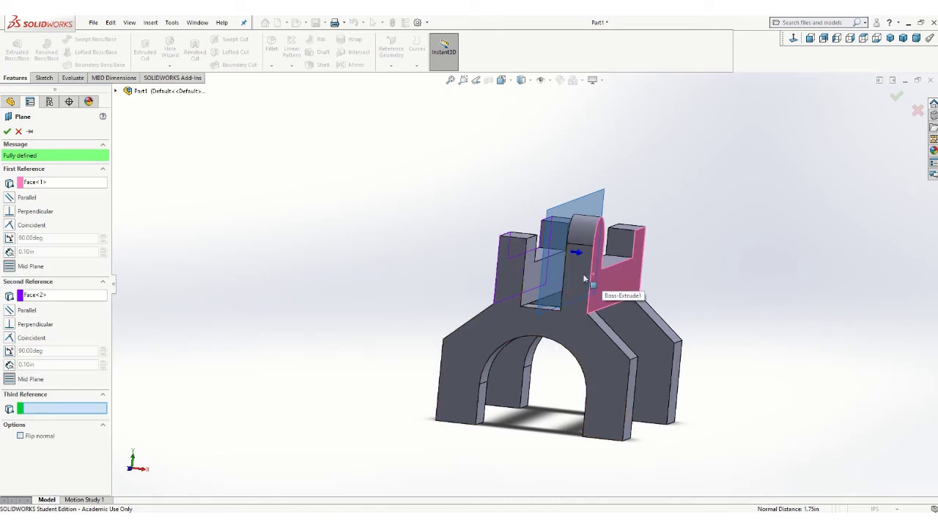
{"action": "middle_click_drag", "start_coordinate": [486, 247], "coordinate": [416, 243]}
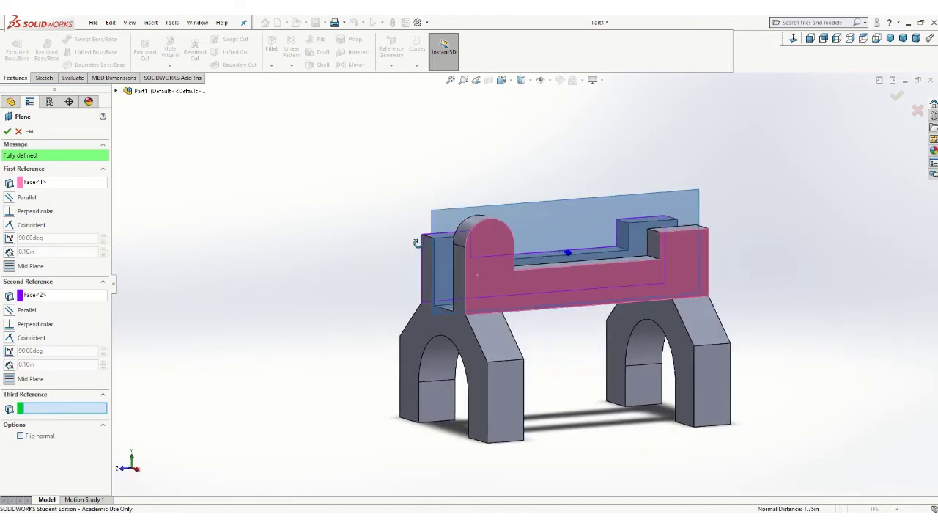
{"action": "left_click", "coordinate": [7, 131]}
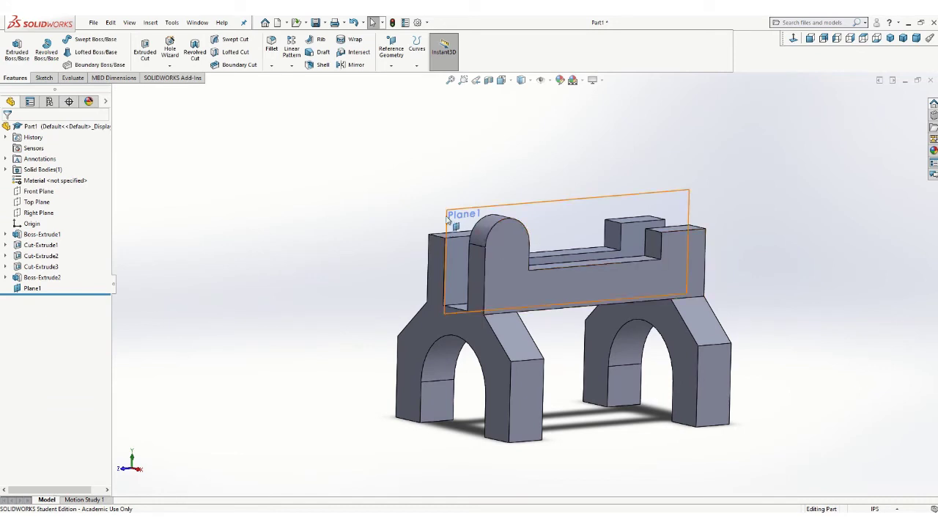
Mirror the Boss-Extrude2 lug across Plane1 to make a matching second lug
{"action": "left_click", "coordinate": [354, 66]}
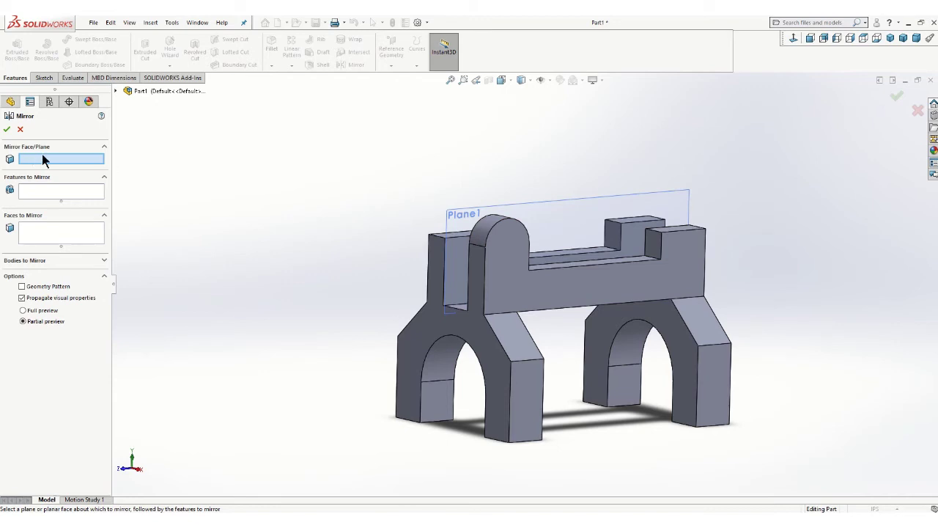
{"action": "left_click", "coordinate": [458, 213]}
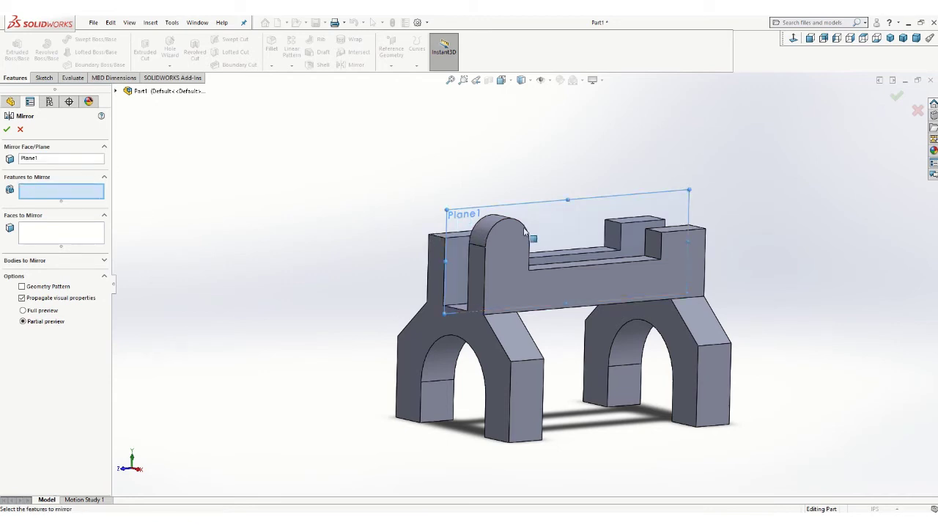
{"action": "left_click", "coordinate": [491, 226]}
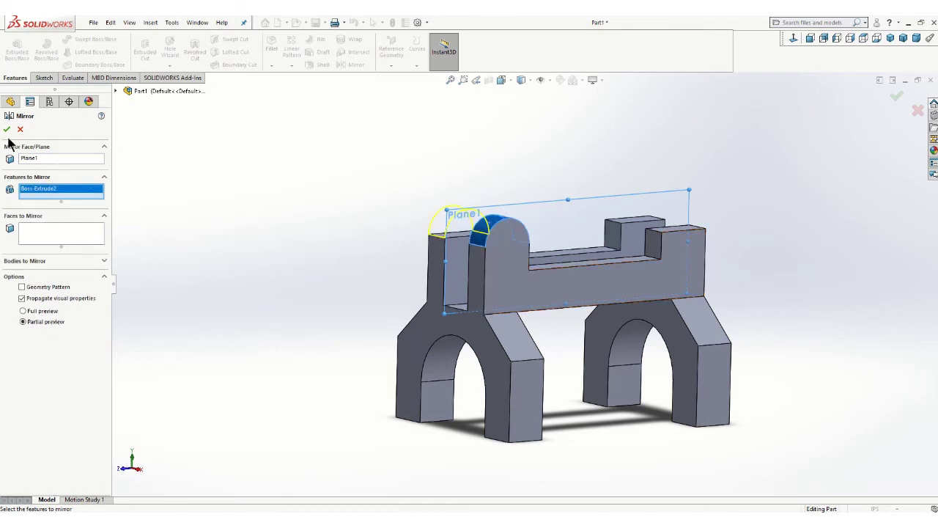
{"action": "key", "text": "Return"}
{"action": "mouse_move", "coordinate": [333, 185]}
{"action": "middle_mouse_down"}
{"action": "mouse_move", "coordinate": [345, 184]}
{"action": "mouse_move", "coordinate": [316, 189]}
{"action": "middle_mouse_up"}
{"action": "scroll", "coordinate": [550, 216], "scroll_direction": "down", "scroll_amount": 3}
{"action": "scroll", "coordinate": [518, 212], "scroll_direction": "up", "scroll_amount": 5}
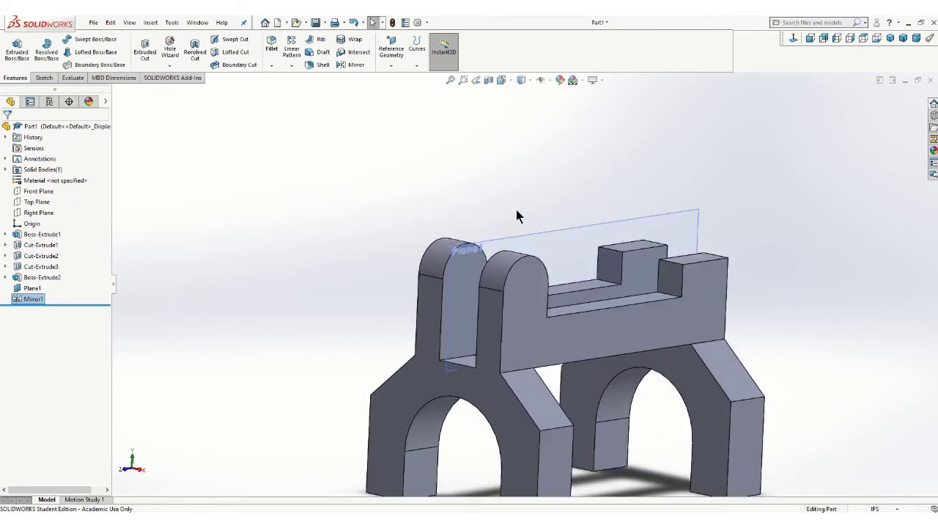
{"action": "scroll", "coordinate": [554, 262], "scroll_direction": "down", "scroll_amount": 2}
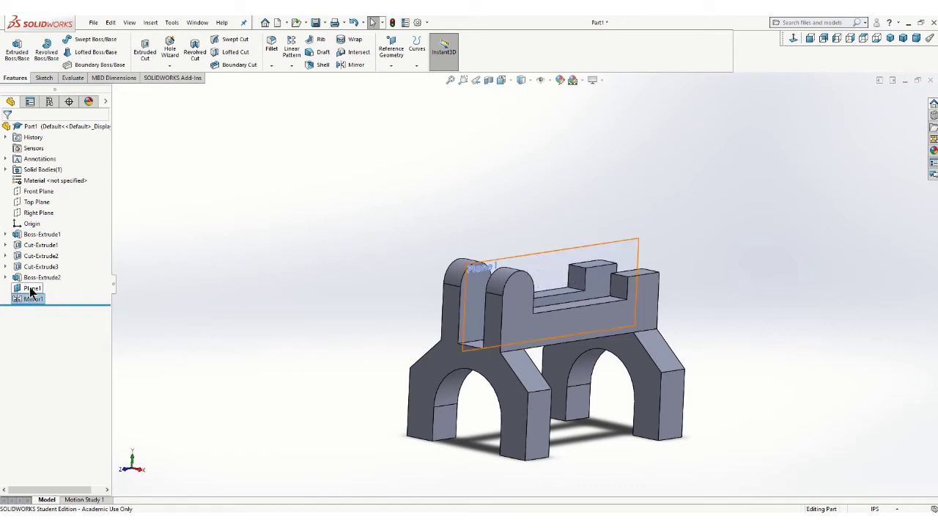
Hide Plane1 from the graphics area so only the solid fork shows
{"action": "right_click", "coordinate": [31, 289]}
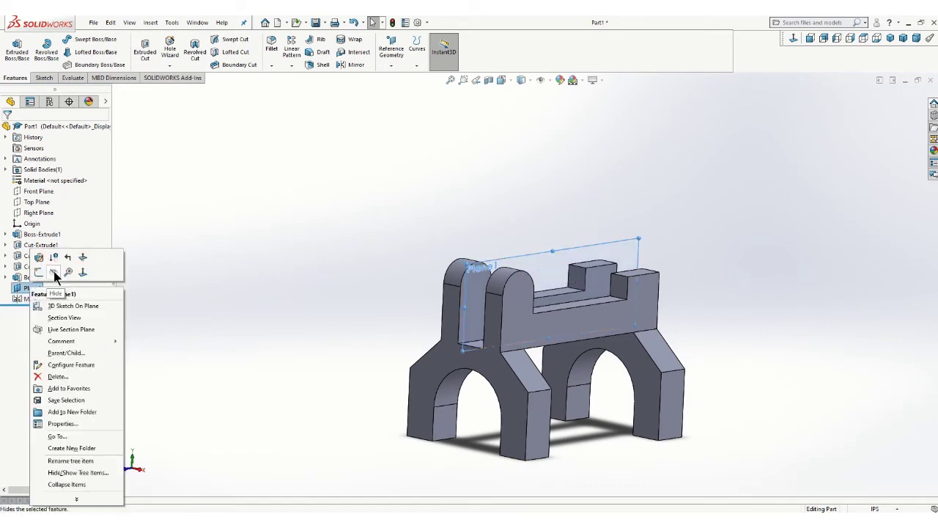
{"action": "key", "text": "Escape"}
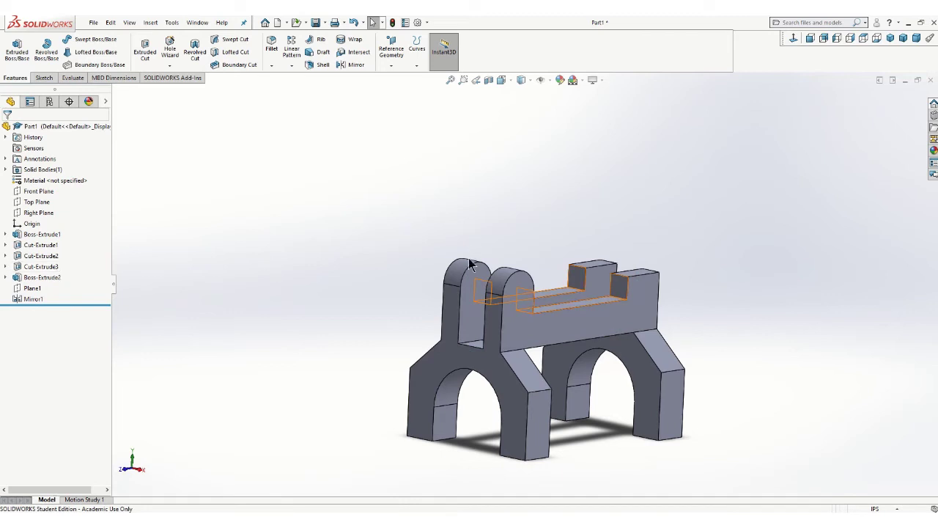
{"action": "right_click", "coordinate": [30, 288]}
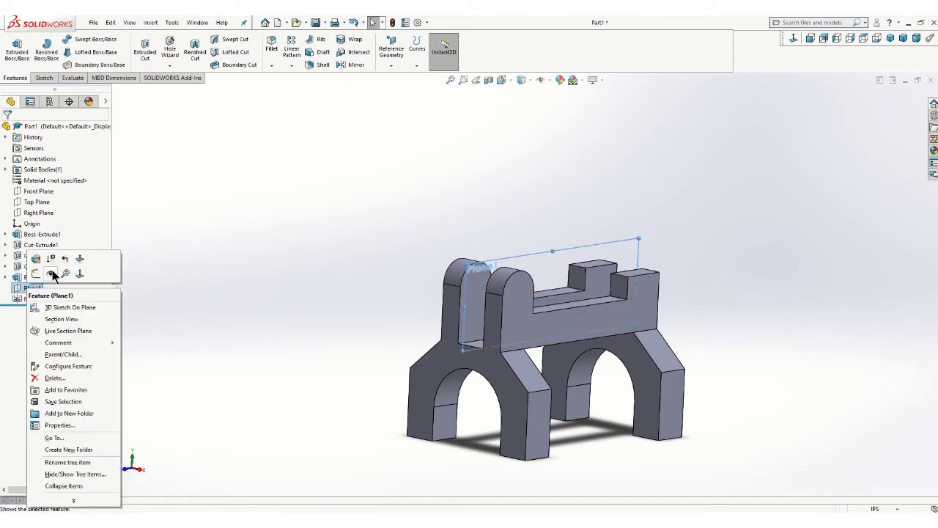
{"action": "left_click", "coordinate": [51, 274]}
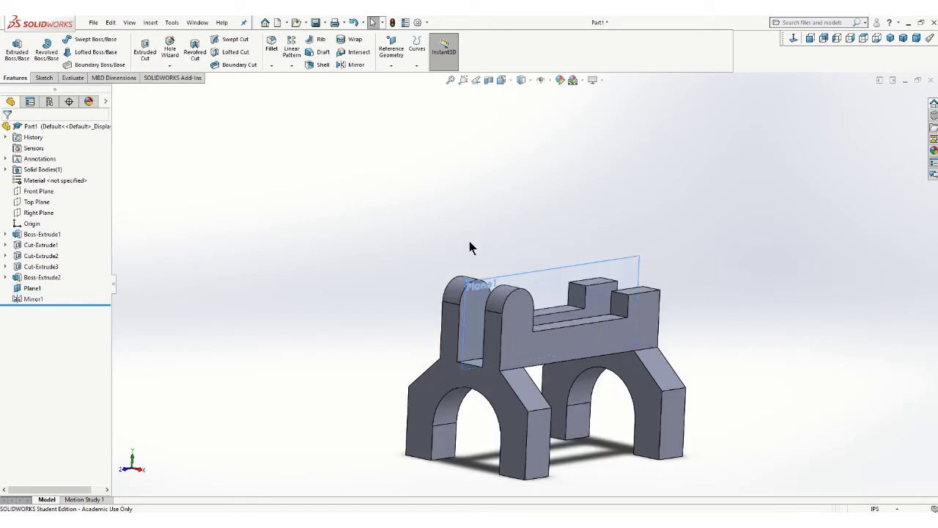
{"action": "right_click", "coordinate": [537, 275]}
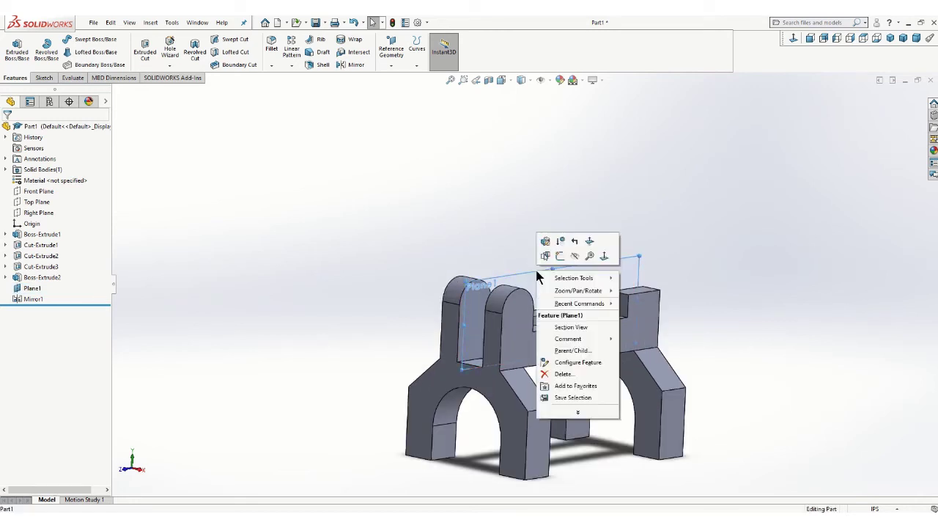
{"action": "left_click", "coordinate": [575, 255]}
{"action": "middle_click_drag", "start_coordinate": [422, 255], "coordinate": [400, 257]}
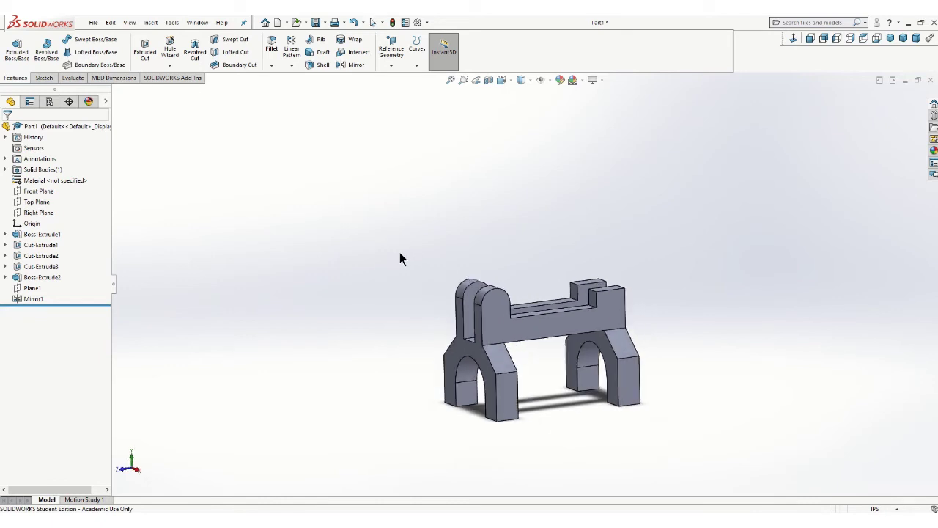
{"action": "scroll", "coordinate": [500, 308], "scroll_direction": "down", "scroll_amount": 2}
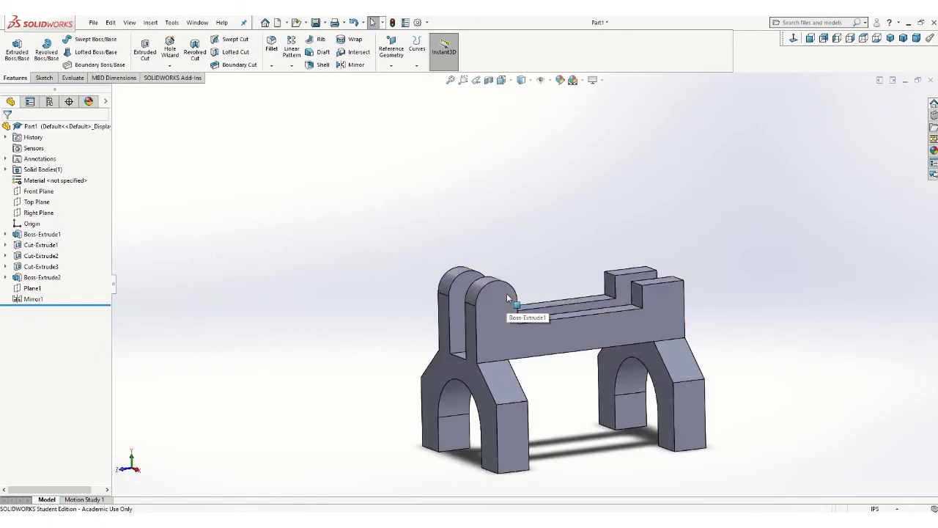
Sketch a circle on the front lug's face, centred on its arc centre
{"action": "left_click", "coordinate": [42, 78]}
{"action": "left_click", "coordinate": [13, 46]}
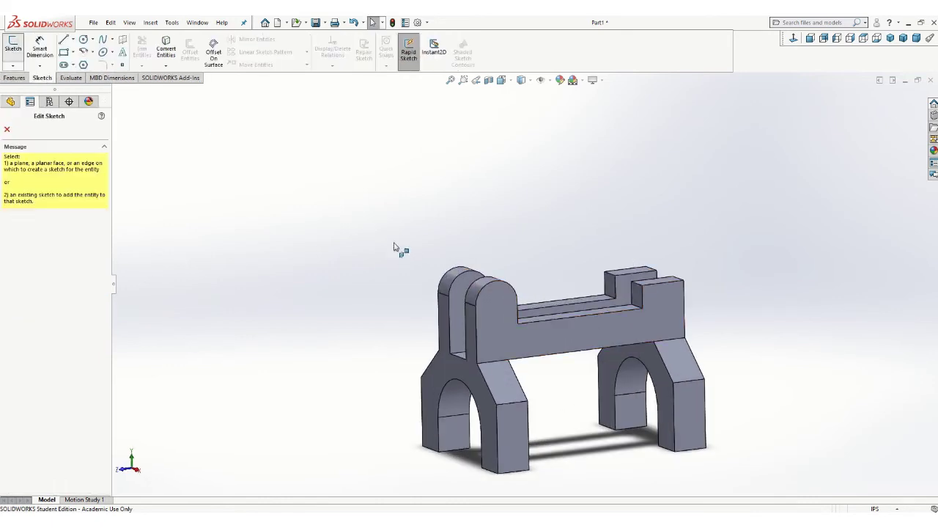
{"action": "left_click", "coordinate": [511, 305]}
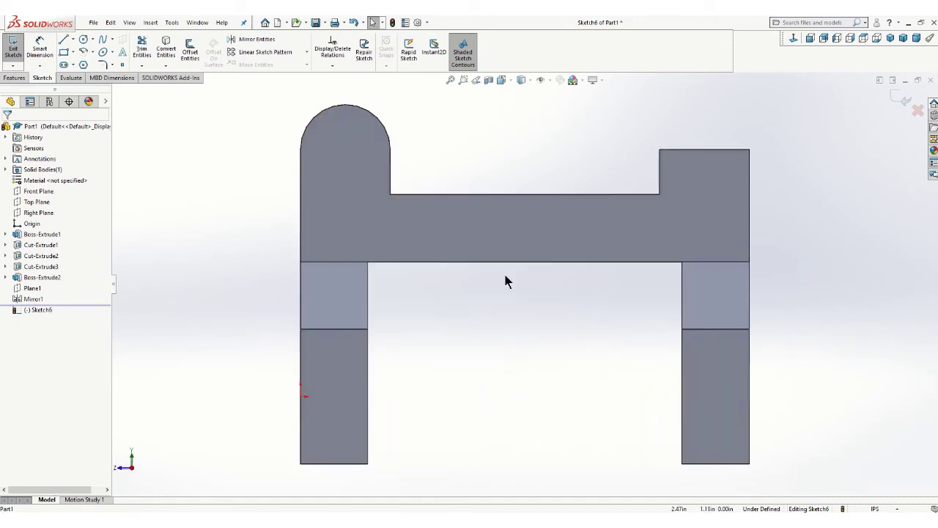
{"action": "left_click", "coordinate": [82, 41]}
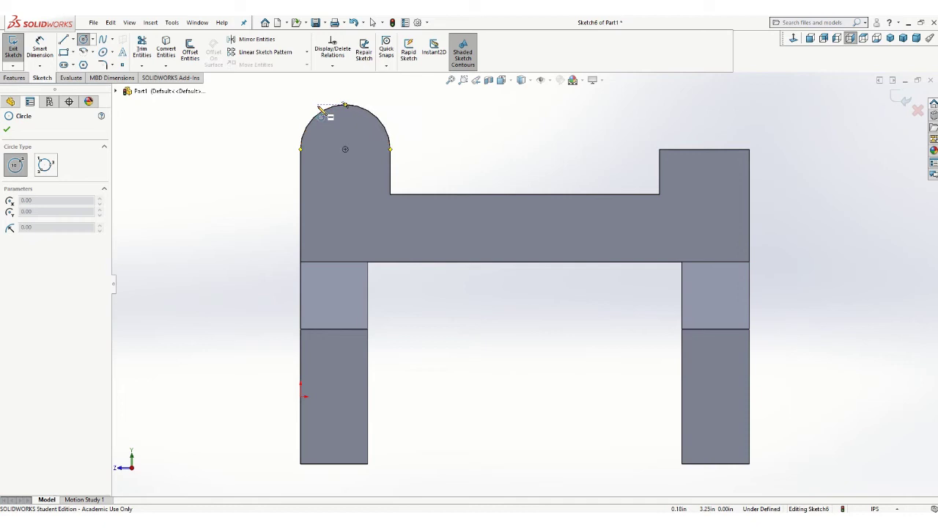
{"action": "left_click", "coordinate": [346, 150]}
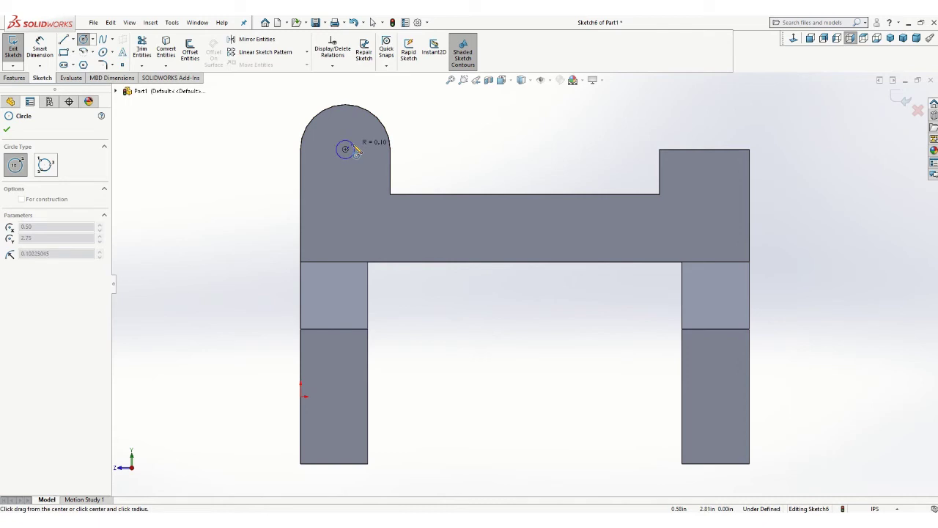
{"action": "left_click", "coordinate": [361, 146]}
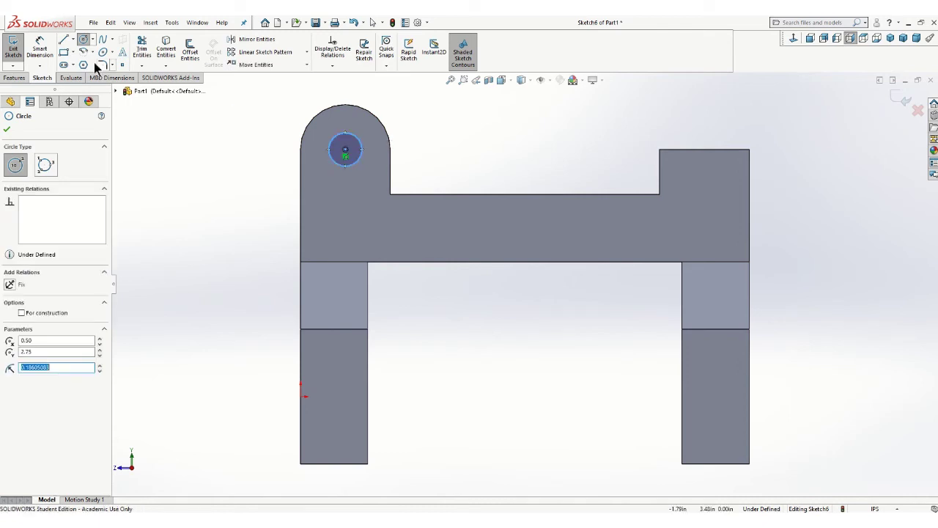
Dimension the circle to a .50 diameter and exit the sketch
{"action": "left_click", "coordinate": [35, 48]}
{"action": "left_click", "coordinate": [359, 141]}
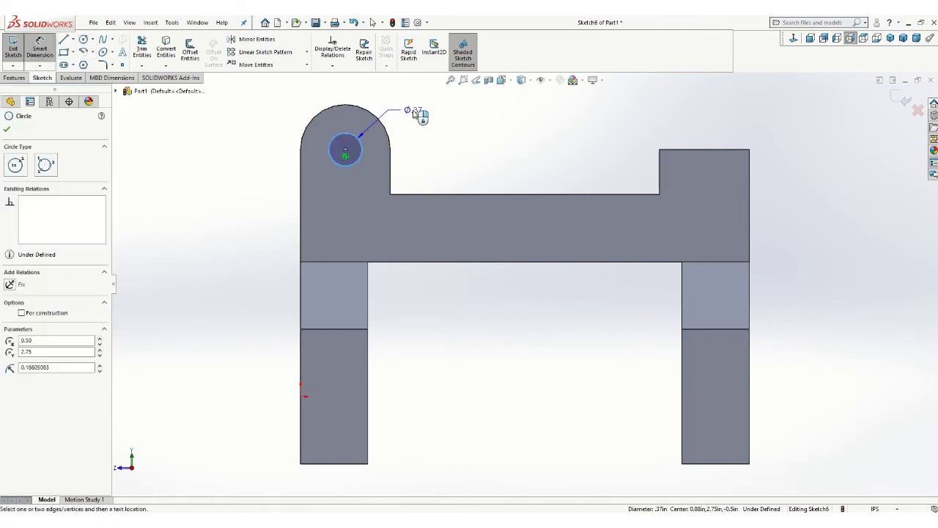
{"action": "left_click", "coordinate": [412, 109]}
{"action": "type", "text": ".5"}
{"action": "key", "text": "Return"}
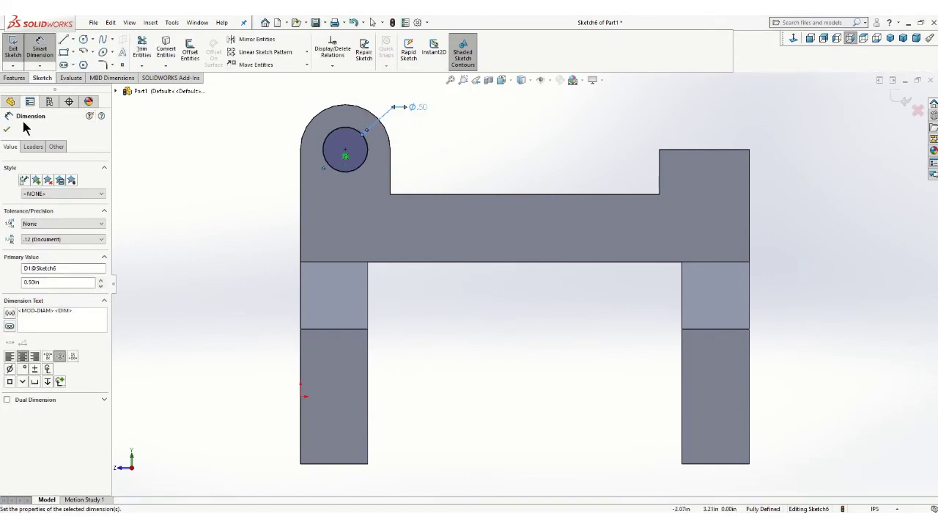
{"action": "left_click", "coordinate": [7, 130]}
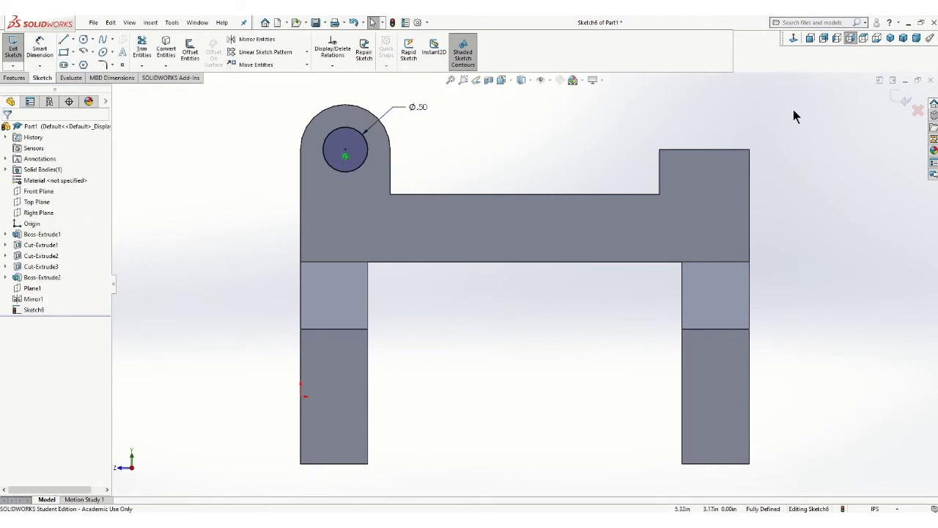
{"action": "left_click", "coordinate": [907, 101]}
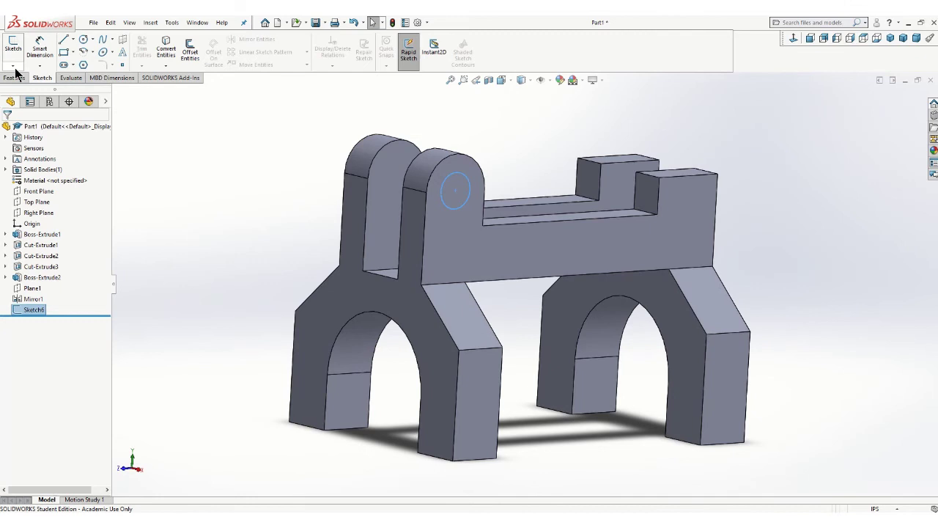
Cut the Ø.50 circle Through All, boring a hole in both lugs
{"action": "left_click", "coordinate": [13, 77]}
{"action": "left_click", "coordinate": [145, 49]}
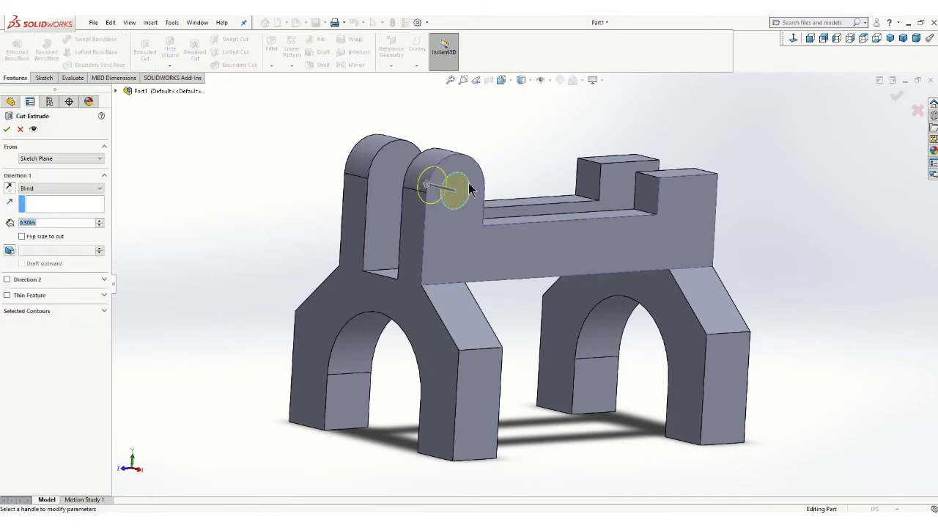
{"action": "left_click", "coordinate": [99, 188]}
{"action": "left_click", "coordinate": [54, 199]}
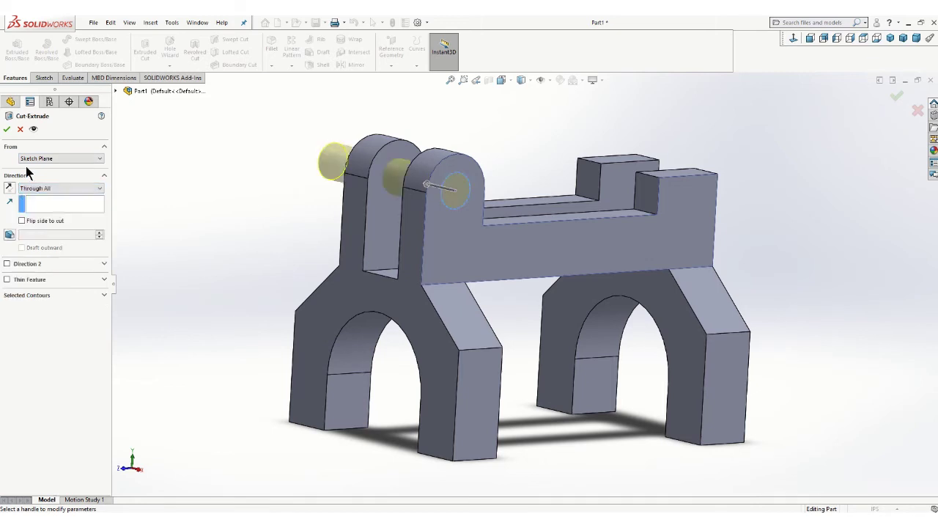
{"action": "left_click", "coordinate": [7, 129]}
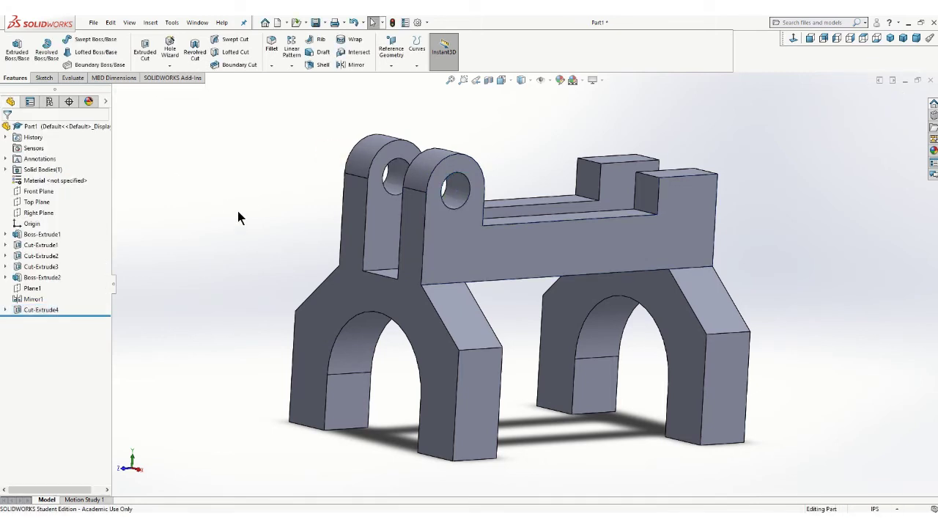
{"action": "mouse_move", "coordinate": [238, 217]}
{"action": "middle_mouse_down"}
{"action": "mouse_move", "coordinate": [224, 216]}
{"action": "mouse_move", "coordinate": [245, 212]}
{"action": "middle_mouse_up"}
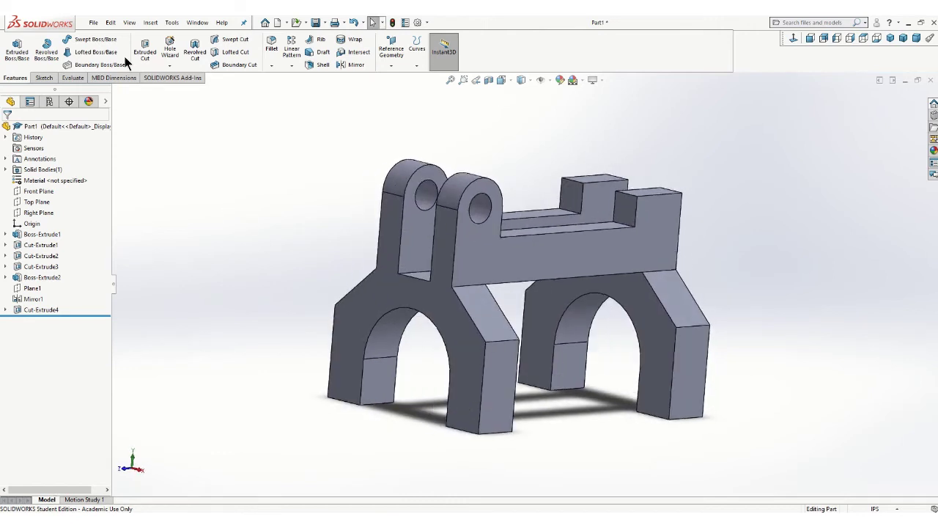
{"action": "left_click", "coordinate": [93, 22]}
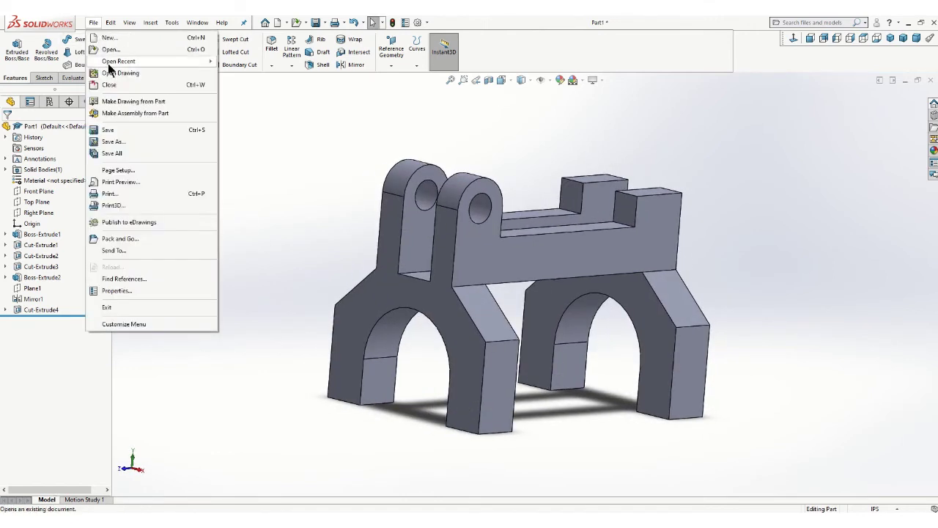
Save the part as 'transfer fork' in the MET 132 SU 2020 folder
{"action": "left_click", "coordinate": [112, 141]}
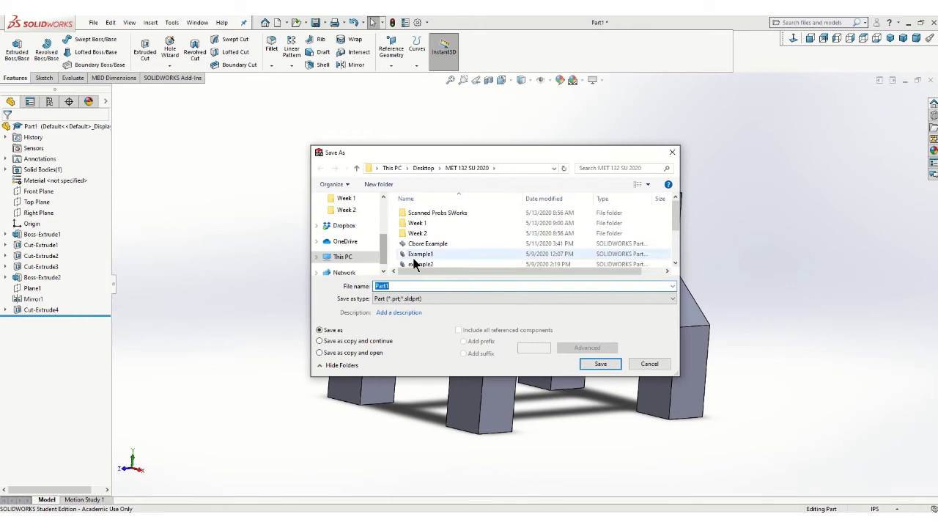
{"action": "type", "text": "transfer fork"}
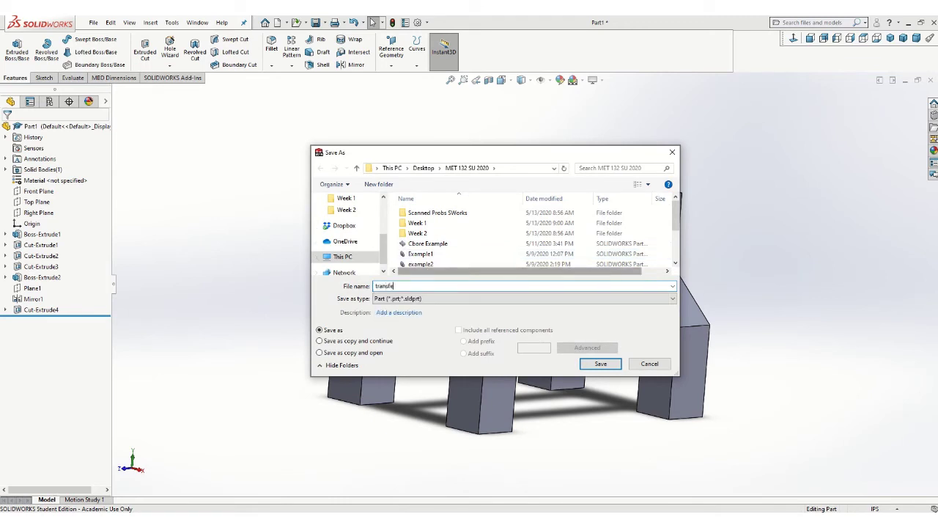
{"action": "left_click", "coordinate": [600, 364]}
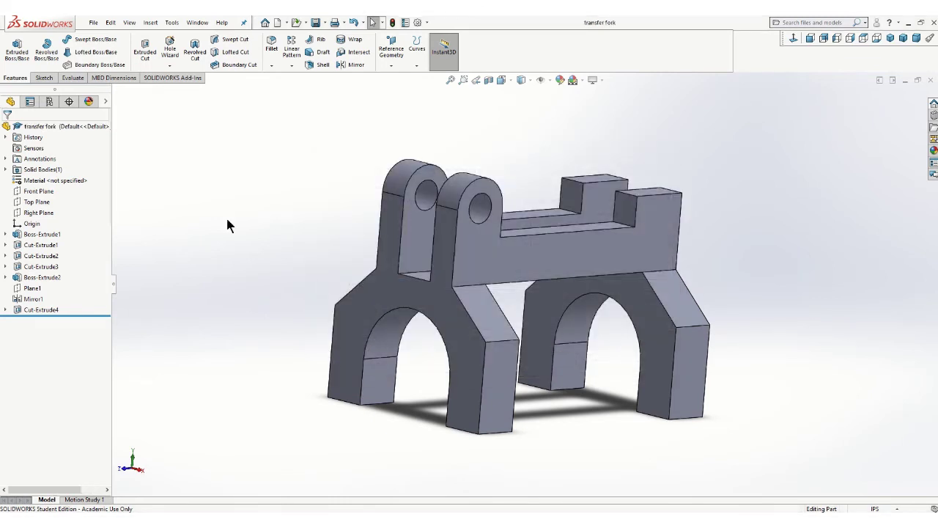
Create a new drawing from the part using the ANSI DWG template
{"action": "left_click", "coordinate": [93, 23]}
{"action": "left_click", "coordinate": [123, 102]}
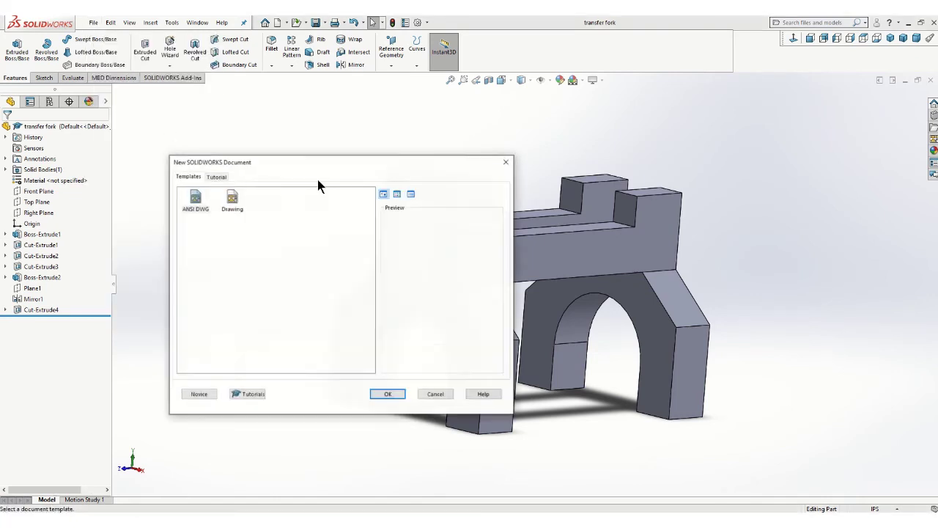
{"action": "left_click", "coordinate": [197, 204]}
{"action": "left_click", "coordinate": [387, 394]}
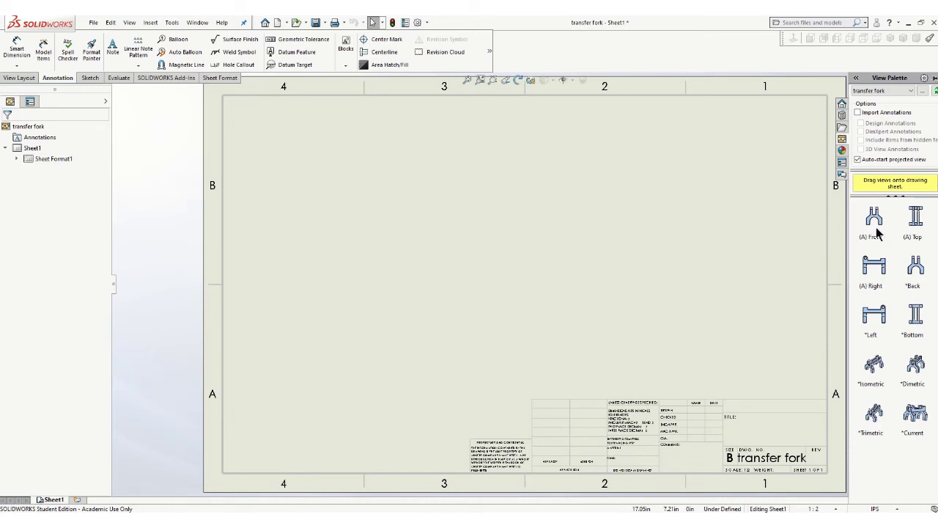
Place the front view, then projected top and right views on the sheet
{"action": "mouse_move", "coordinate": [878, 233]}
{"action": "left_mouse_down"}
{"action": "mouse_move", "coordinate": [523, 301]}
{"action": "mouse_move", "coordinate": [405, 307]}
{"action": "left_mouse_up"}
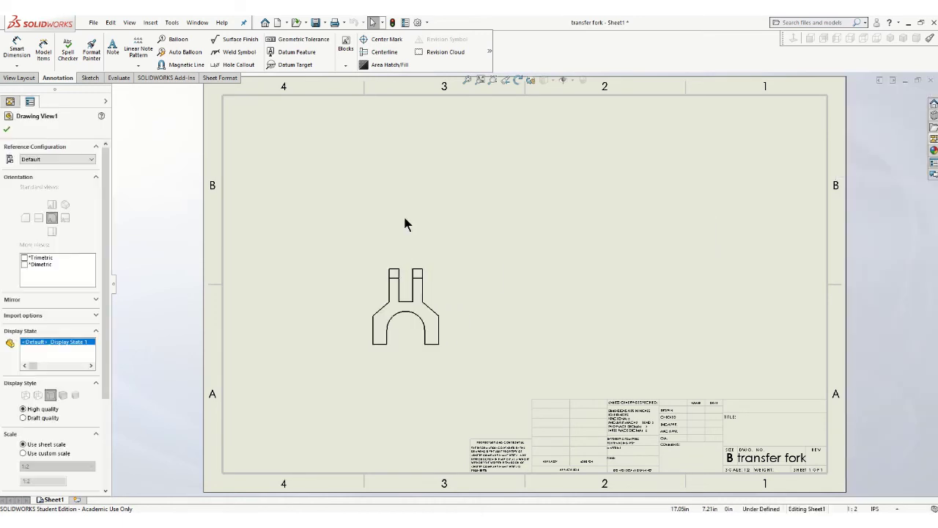
{"action": "left_click", "coordinate": [409, 203]}
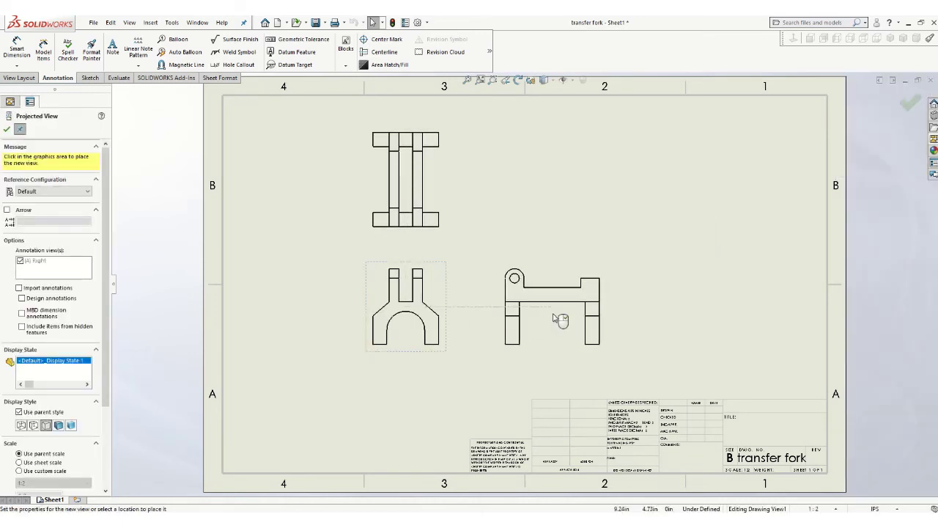
{"action": "left_click", "coordinate": [559, 321]}
{"action": "key", "text": "Escape"}
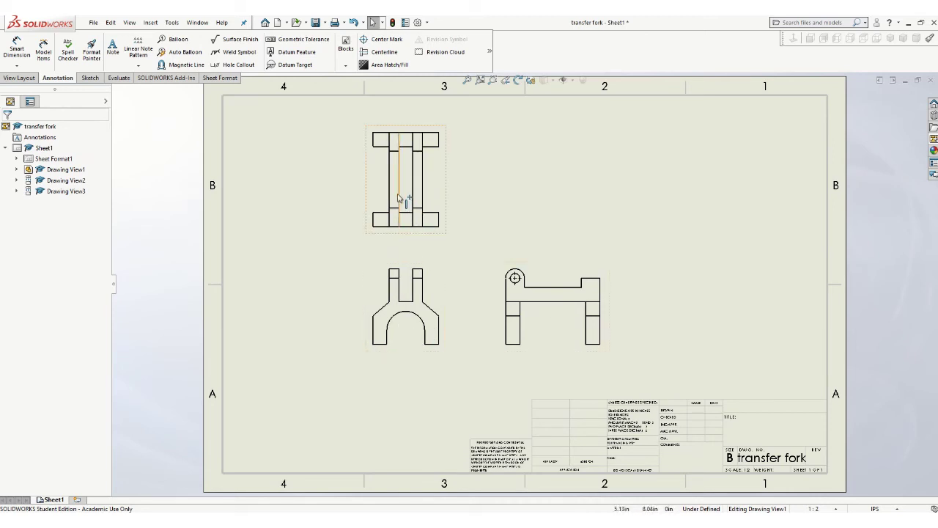
Fit the sheet and delete the front view, confirming the deletion
{"action": "left_click", "coordinate": [431, 353]}
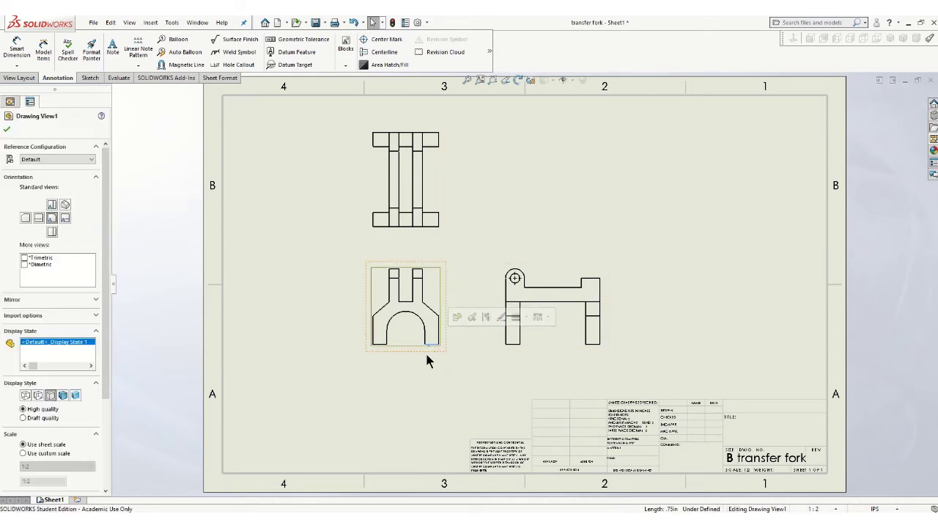
{"action": "key", "text": "f"}
{"action": "left_click", "coordinate": [405, 375]}
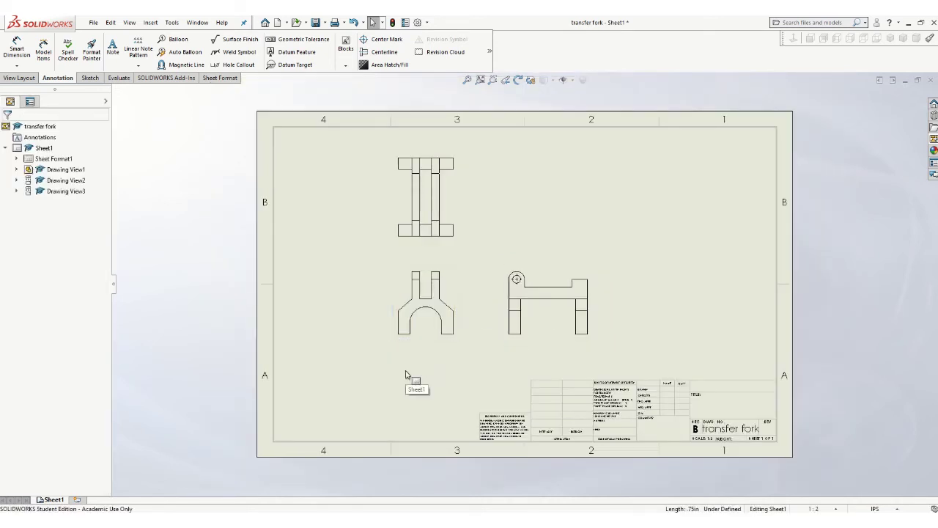
{"action": "left_click", "coordinate": [427, 339]}
{"action": "key", "text": "Delete"}
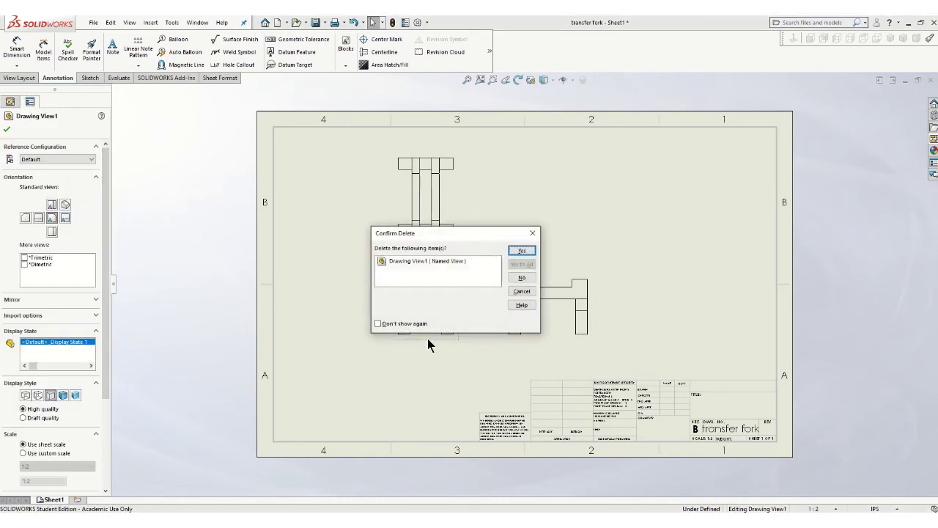
{"action": "left_click", "coordinate": [522, 250]}
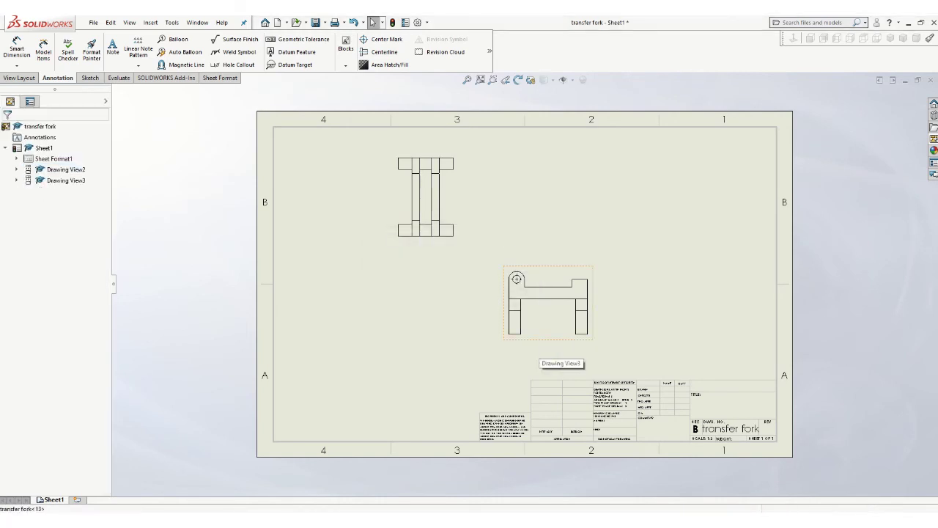
Delete the right and top views, confirming each deletion
{"action": "left_click", "coordinate": [540, 339]}
{"action": "key", "text": "Delete"}
{"action": "left_click", "coordinate": [522, 251]}
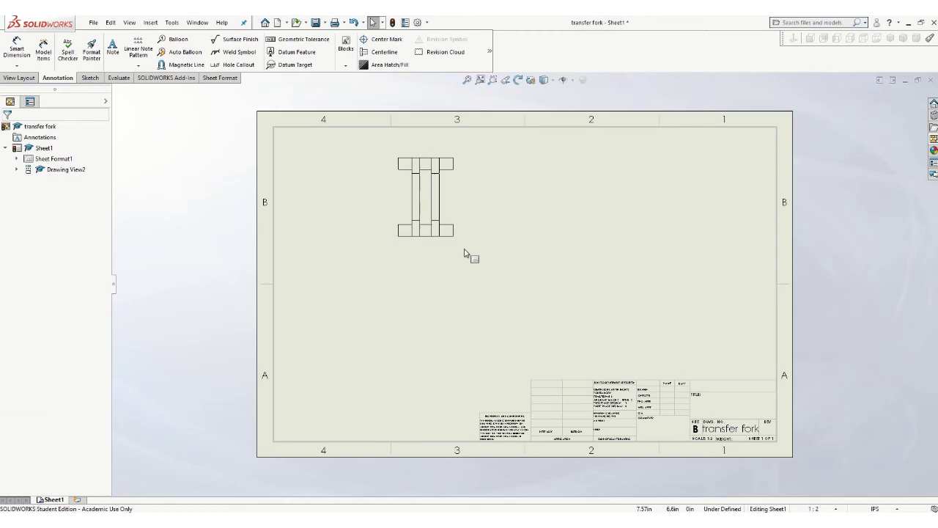
{"action": "left_click", "coordinate": [452, 250]}
{"action": "key", "text": "Delete"}
{"action": "left_click", "coordinate": [521, 251]}
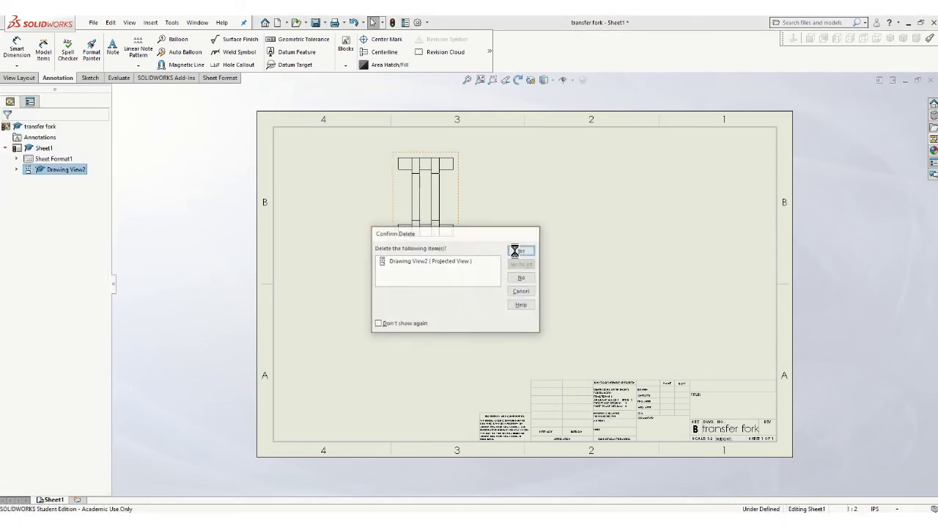
Place the Left model view from the View Palette, with right and isometric projections
{"action": "left_click", "coordinate": [933, 141]}
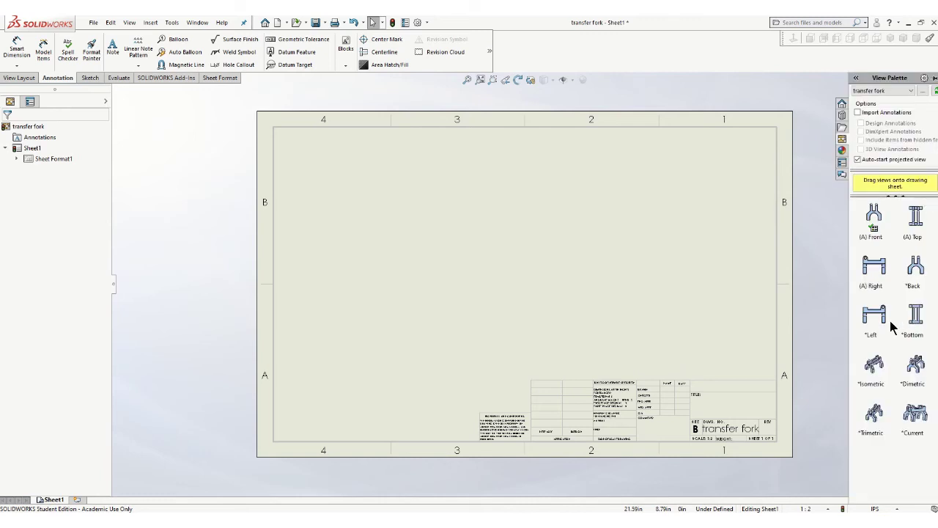
{"action": "left_click_drag", "start_coordinate": [882, 320], "coordinate": [429, 307]}
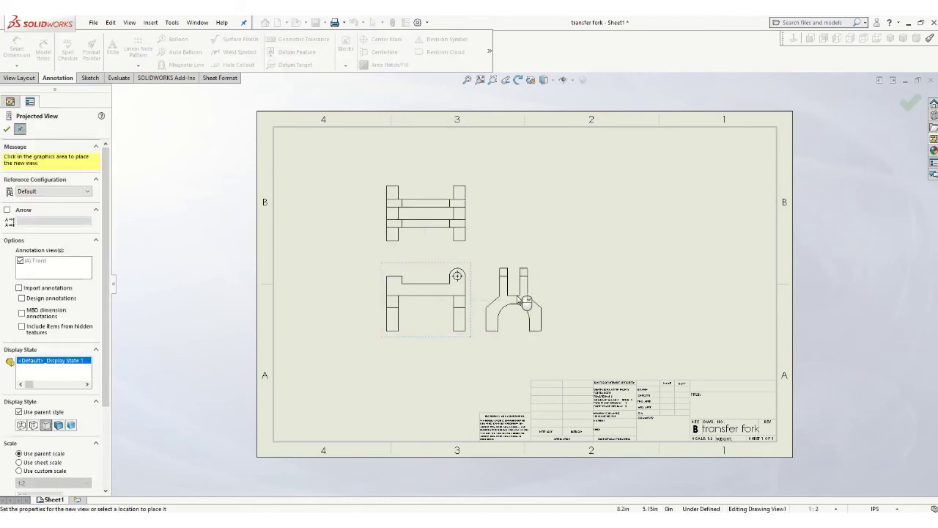
{"action": "left_click", "coordinate": [549, 302]}
{"action": "left_click", "coordinate": [604, 211]}
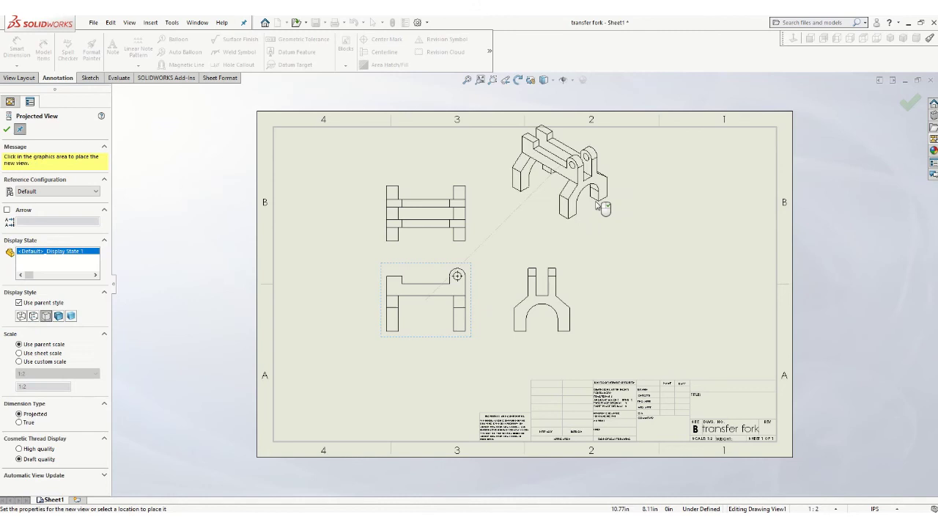
{"action": "key", "text": "Escape"}
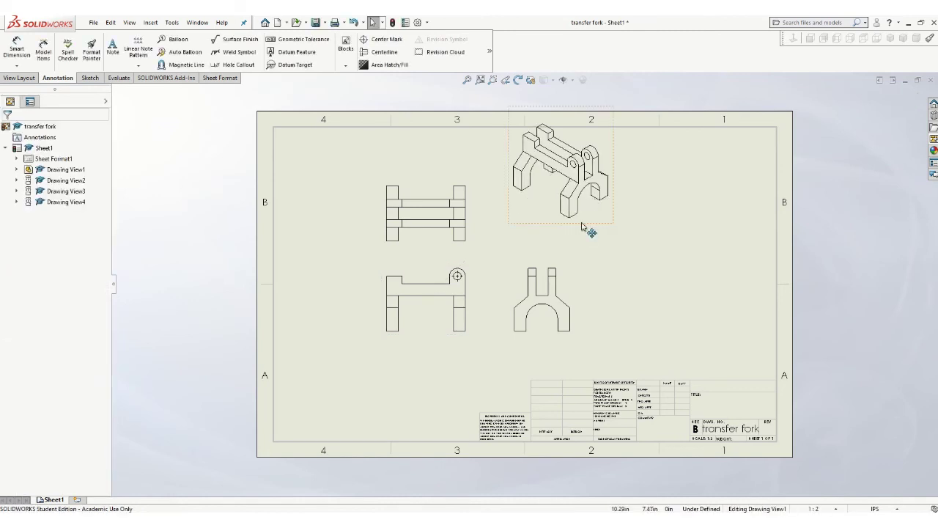
Move the isometric view into the sheet's upper-right corner
{"action": "mouse_move", "coordinate": [592, 232]}
{"action": "left_mouse_down"}
{"action": "mouse_move", "coordinate": [691, 256]}
{"action": "mouse_move", "coordinate": [722, 246]}
{"action": "left_mouse_up"}
{"action": "left_click", "coordinate": [448, 391]}
{"action": "key", "text": "f"}
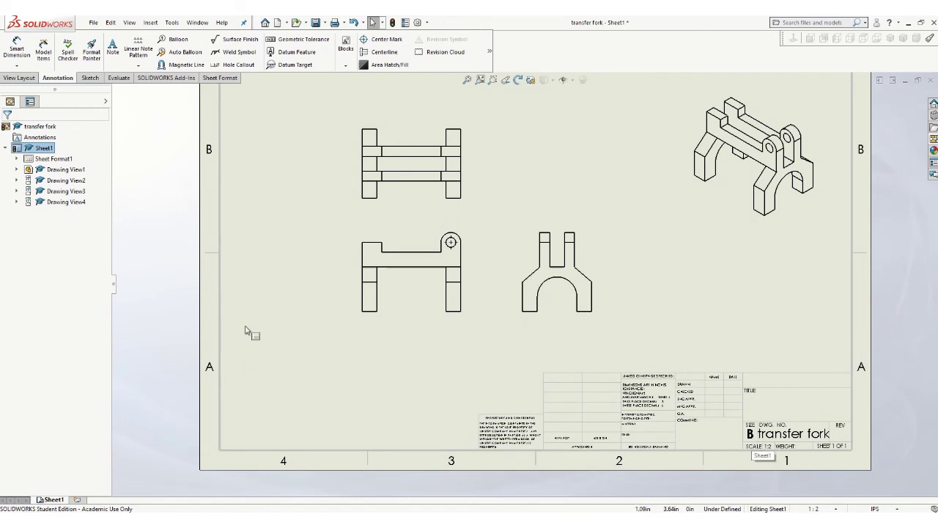
Give the main view a custom scale, trying 1:1 and settling on 1:2
{"action": "left_click", "coordinate": [362, 317]}
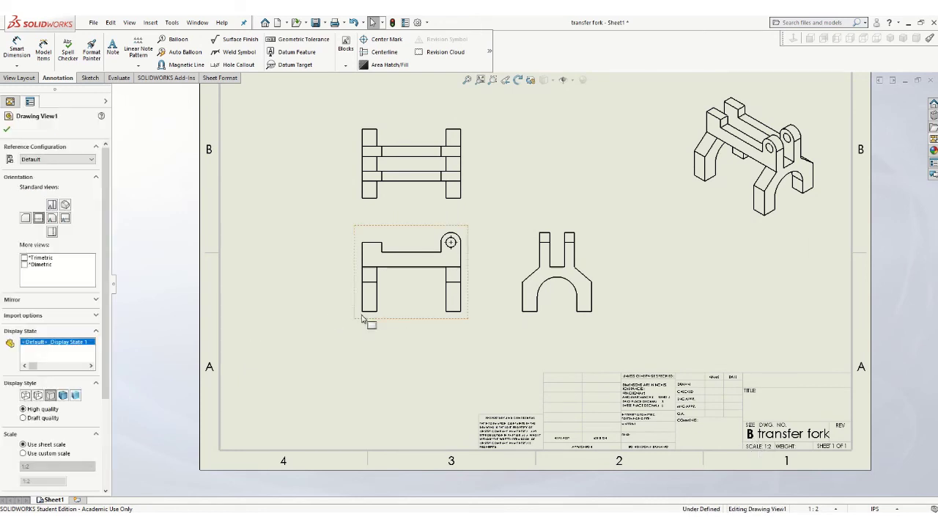
{"action": "right_click", "coordinate": [364, 320]}
{"action": "left_click", "coordinate": [98, 272]}
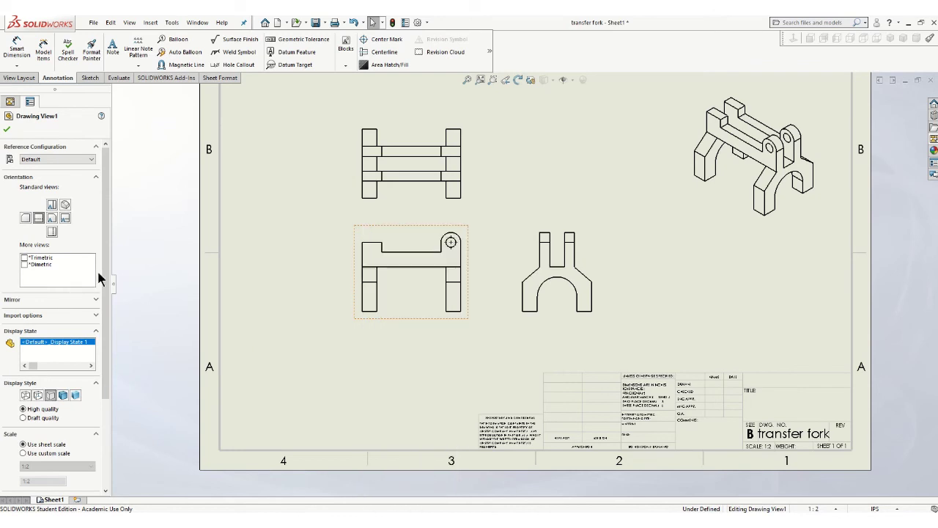
{"action": "left_click_drag", "start_coordinate": [107, 272], "coordinate": [105, 357]}
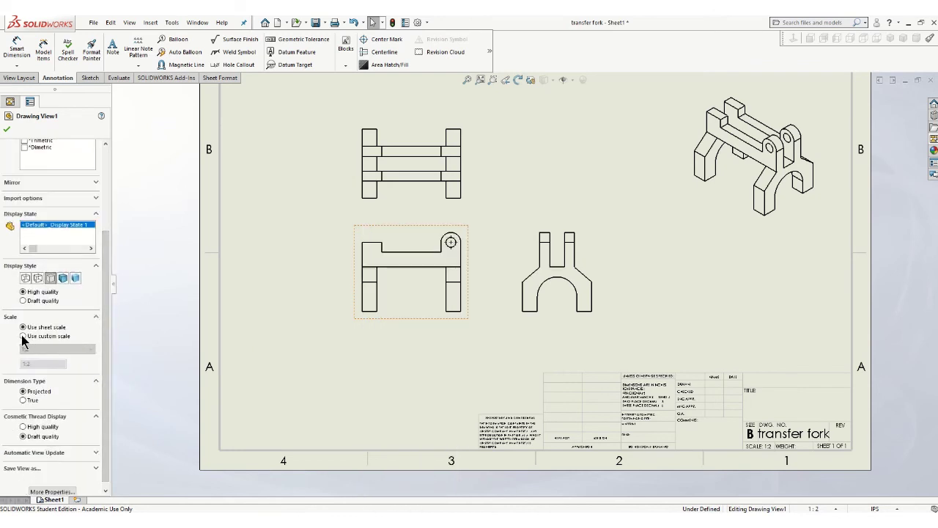
{"action": "left_click", "coordinate": [95, 350]}
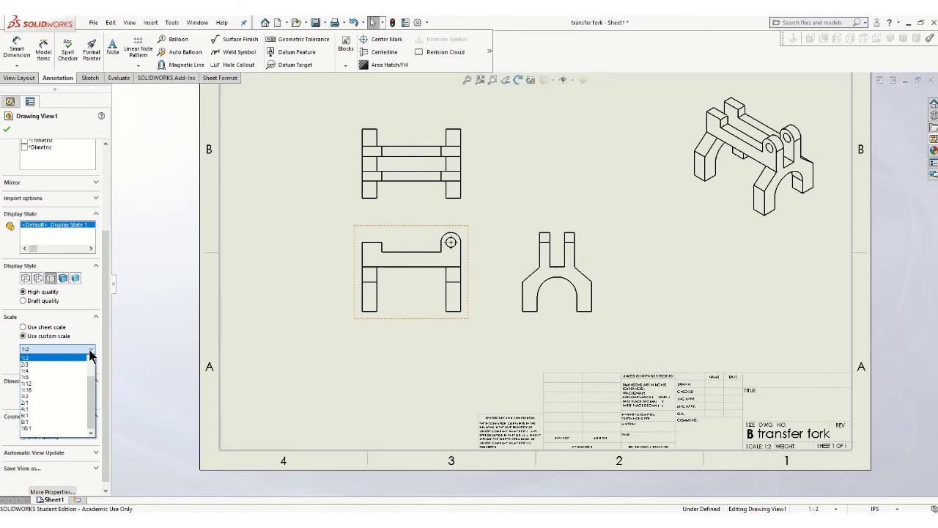
{"action": "left_click", "coordinate": [91, 361]}
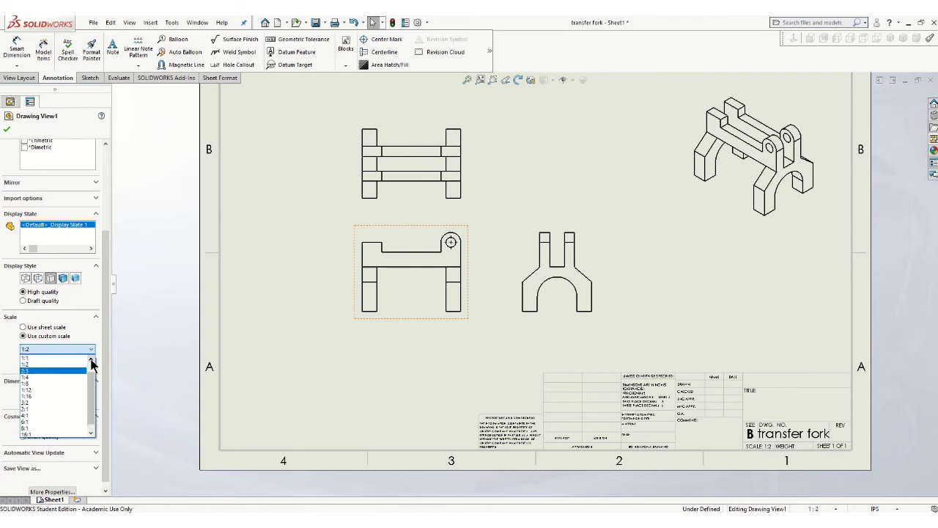
{"action": "left_click", "coordinate": [35, 357]}
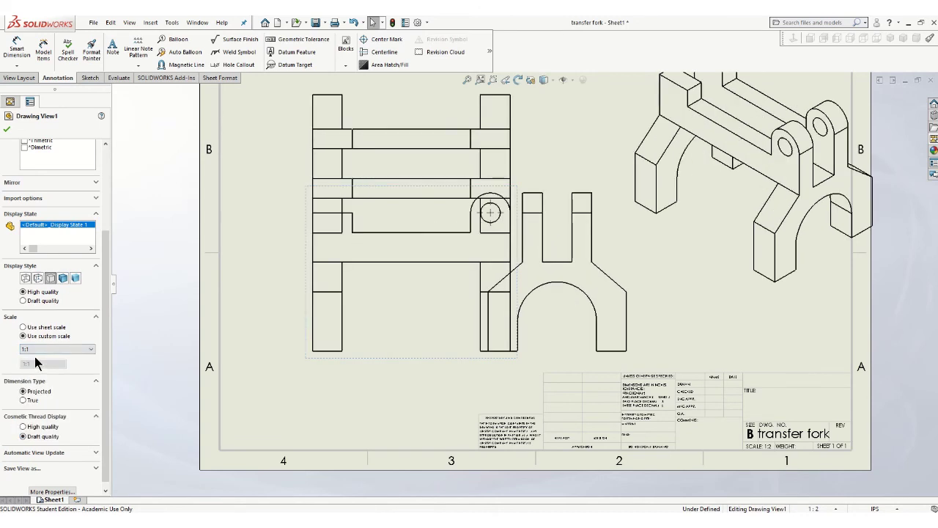
{"action": "key", "text": "f"}
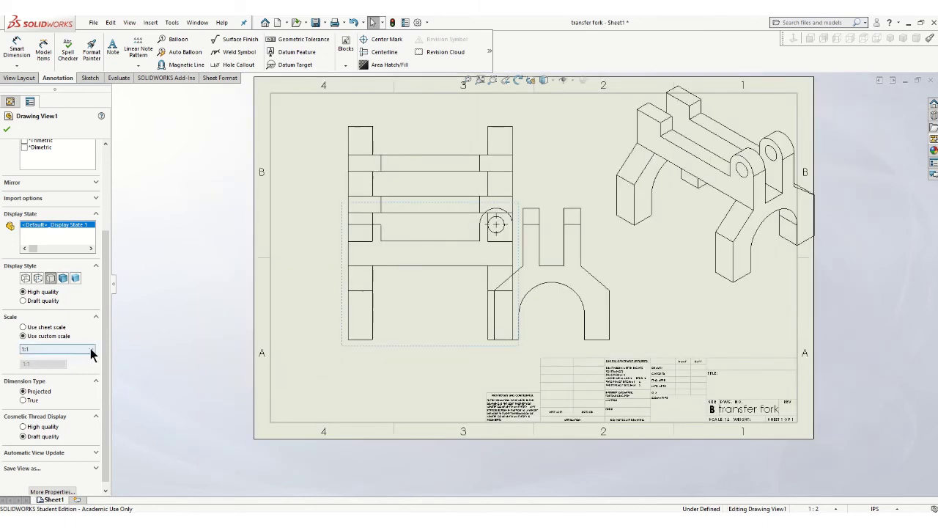
{"action": "left_click", "coordinate": [60, 351]}
{"action": "left_click", "coordinate": [44, 358]}
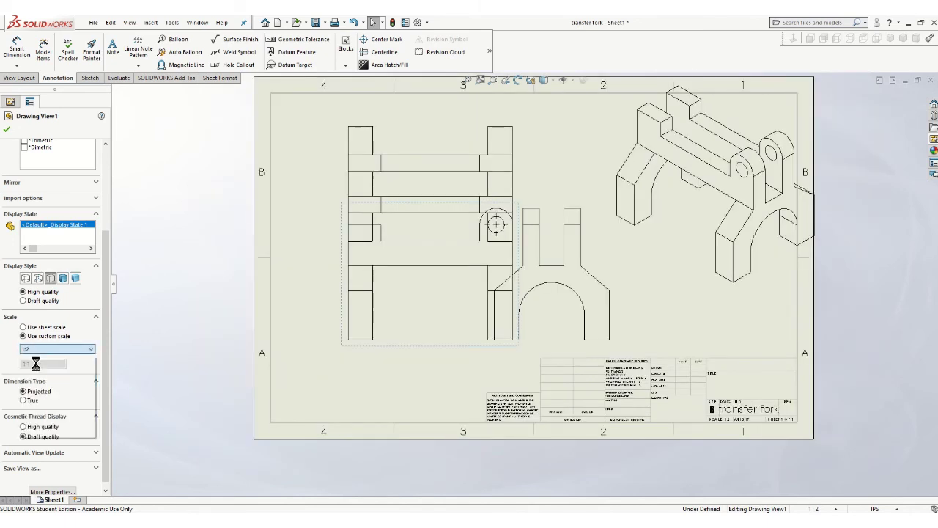
Set the main view to Hidden Lines Visible and the isometric view to Hidden Lines Removed
{"action": "left_click", "coordinate": [37, 278]}
{"action": "left_click", "coordinate": [7, 132]}
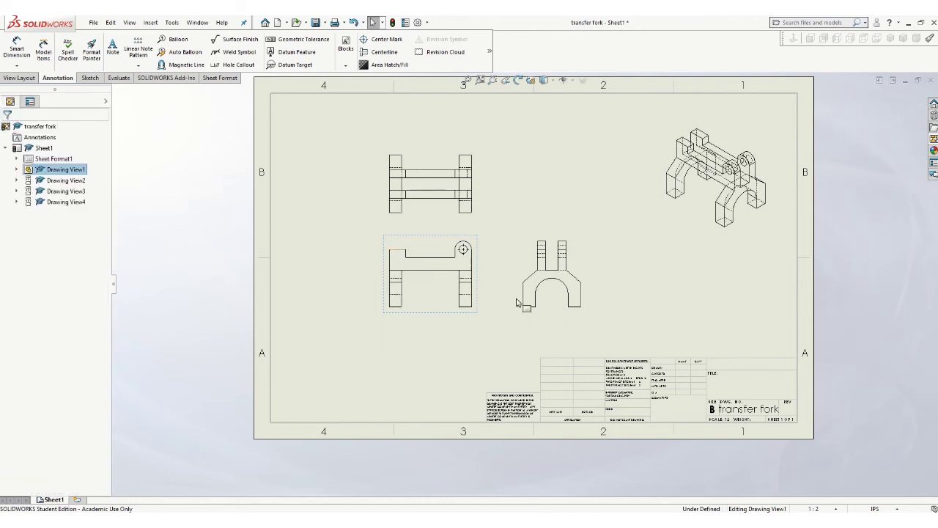
{"action": "left_click", "coordinate": [539, 311]}
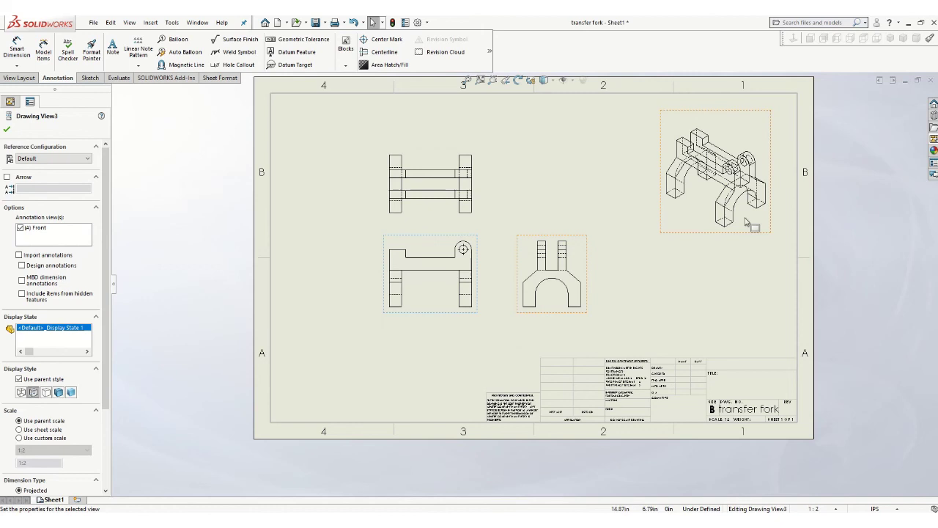
{"action": "left_click", "coordinate": [746, 224]}
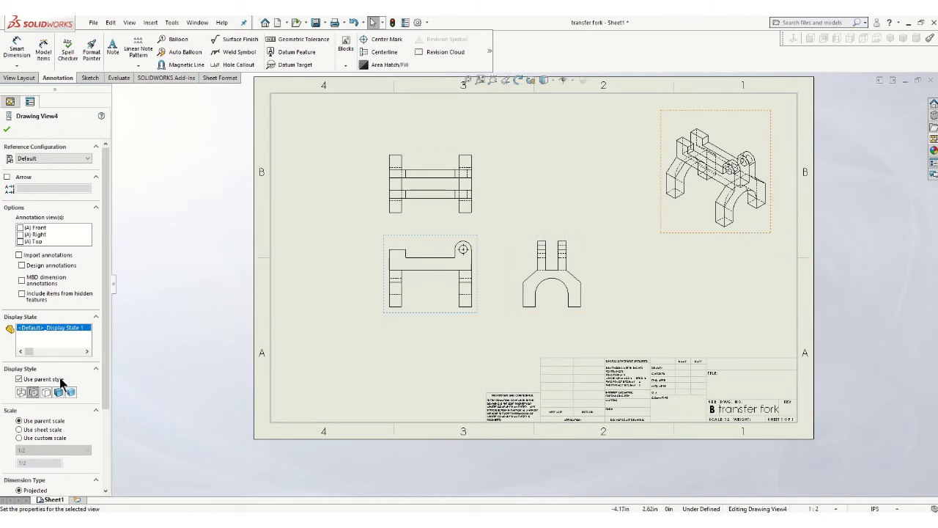
{"action": "left_click", "coordinate": [46, 393]}
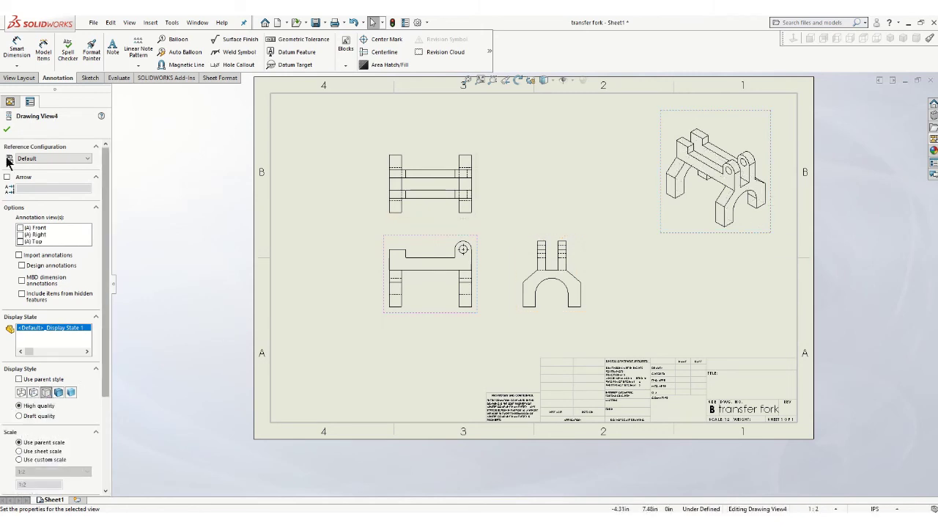
{"action": "left_click", "coordinate": [7, 130]}
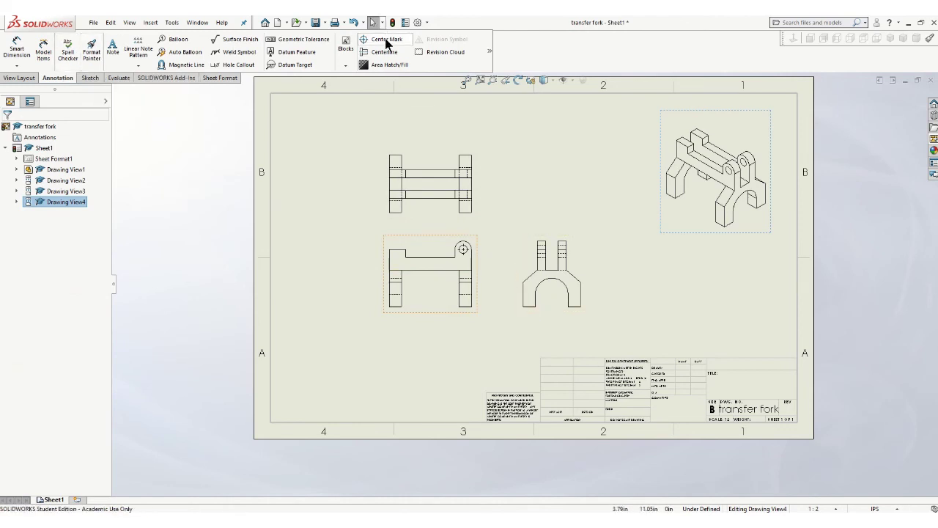
Add a center mark to the arc in the right view
{"action": "left_click", "coordinate": [386, 42]}
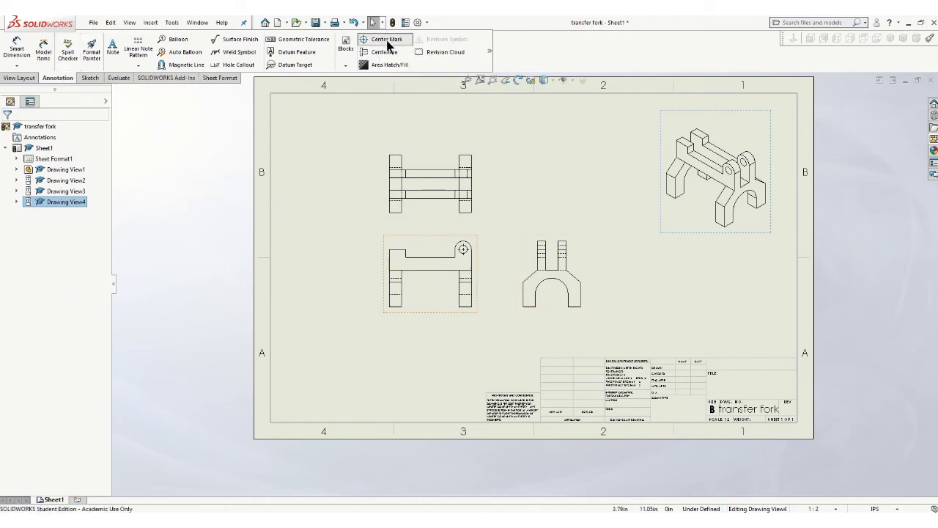
{"action": "left_click", "coordinate": [551, 278]}
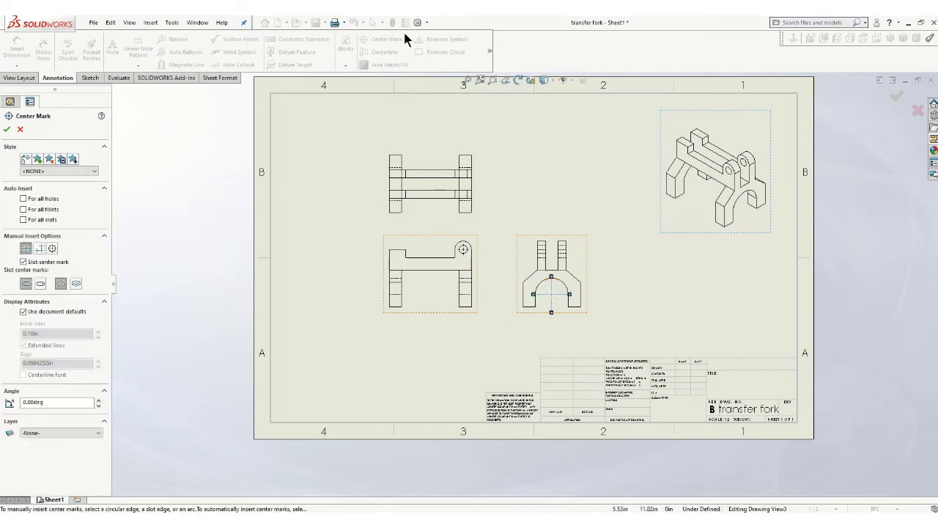
{"action": "left_click", "coordinate": [7, 130]}
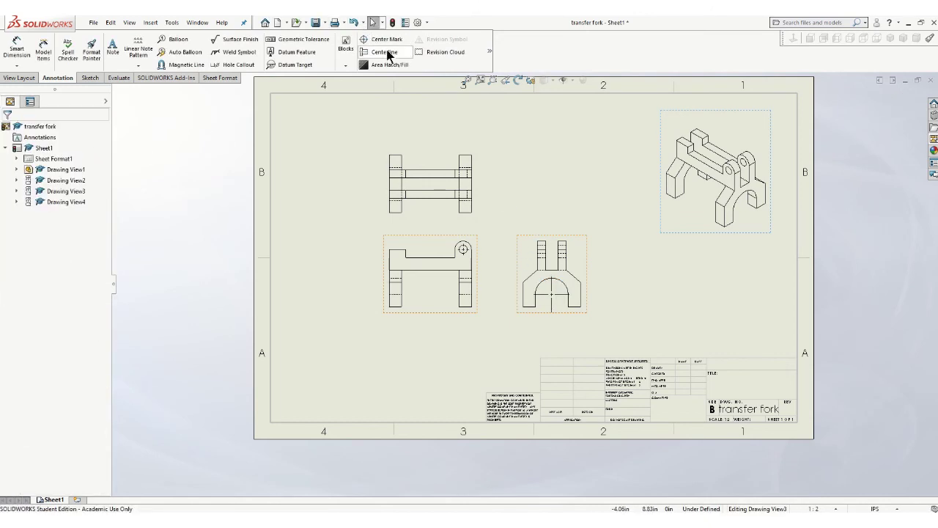
Auto-insert centerlines into the front, top and right views
{"action": "left_click", "coordinate": [387, 53]}
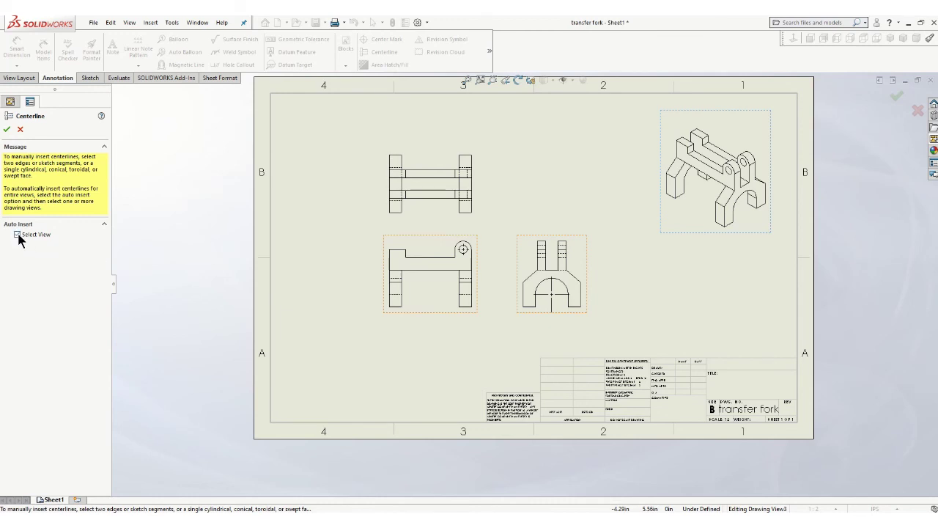
{"action": "left_click", "coordinate": [415, 315]}
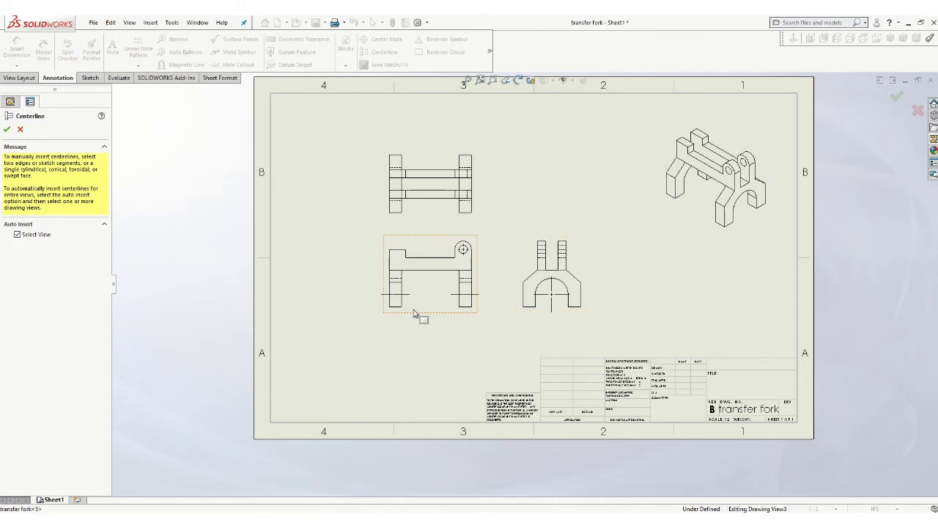
{"action": "left_click", "coordinate": [426, 217]}
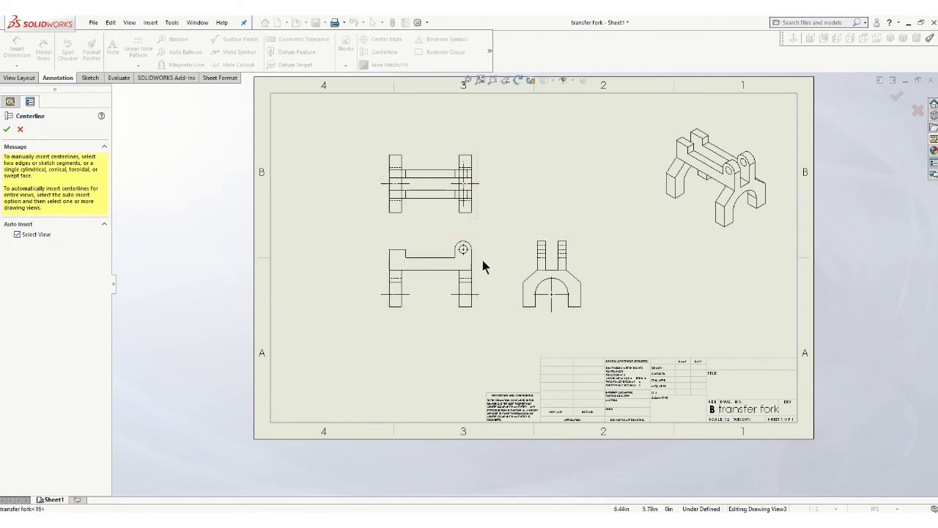
{"action": "left_click", "coordinate": [543, 308]}
{"action": "left_click", "coordinate": [6, 129]}
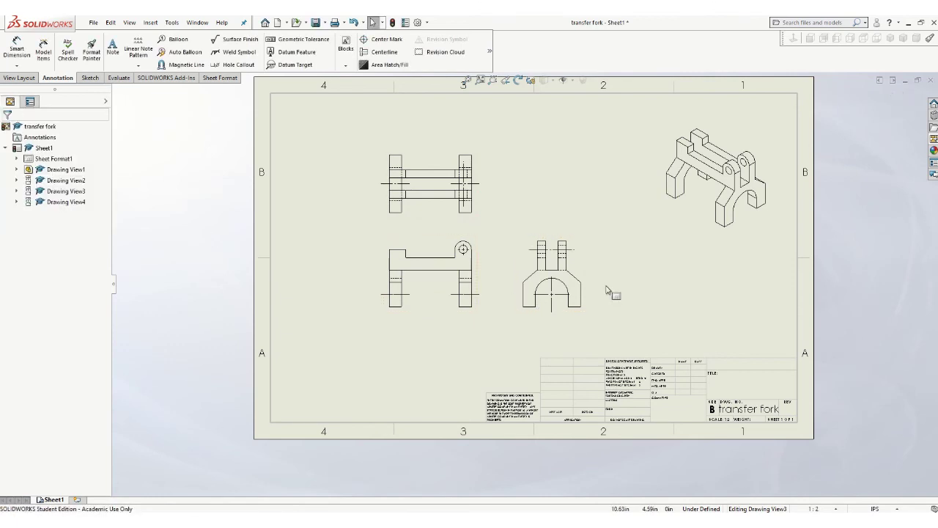
Zoom into the right view and inspect the hidden edges on both prongs
{"action": "scroll", "coordinate": [561, 252], "scroll_direction": "down", "scroll_amount": 5}
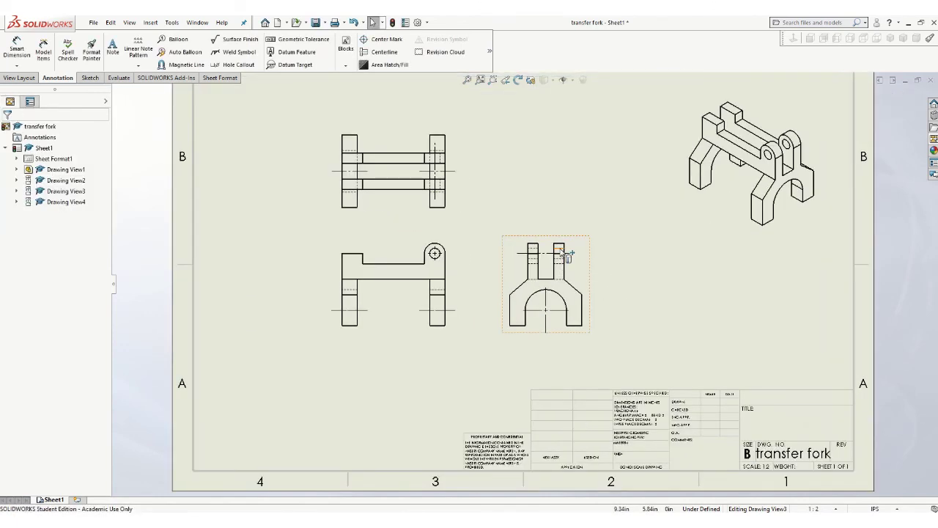
{"action": "scroll", "coordinate": [560, 253], "scroll_direction": "down", "scroll_amount": 1}
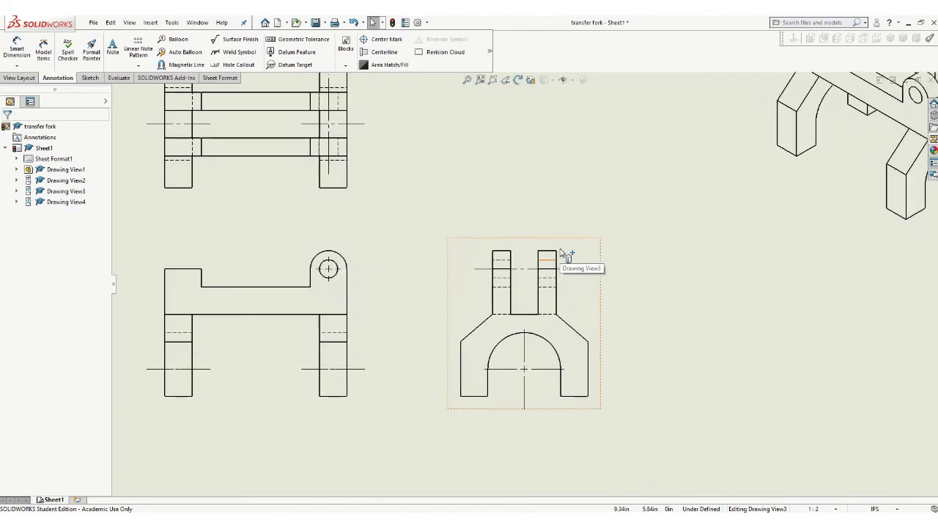
{"action": "scroll", "coordinate": [550, 271], "scroll_direction": "down", "scroll_amount": 3}
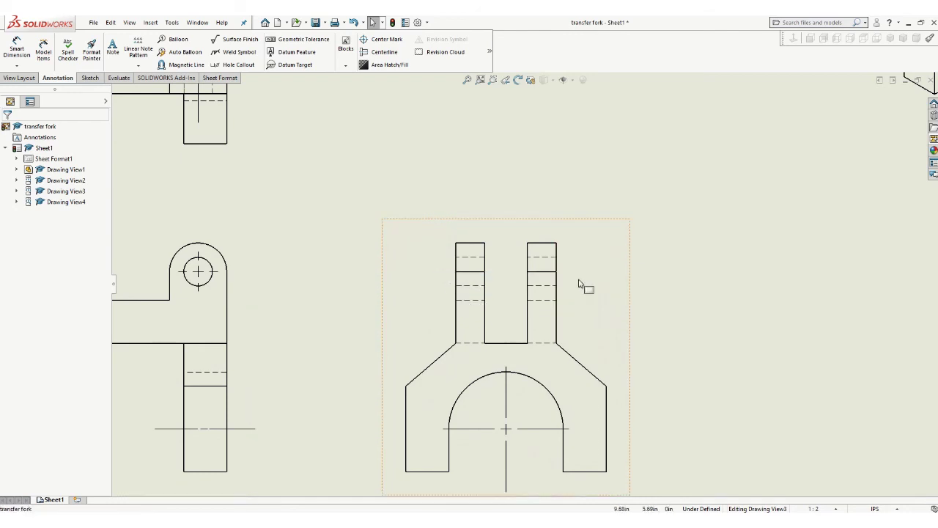
{"action": "scroll", "coordinate": [581, 282], "scroll_direction": "down", "scroll_amount": 1}
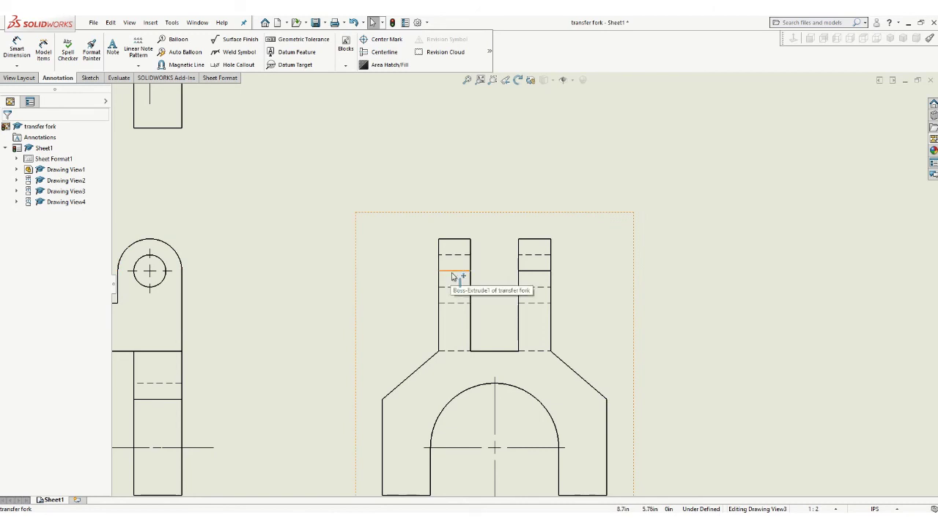
{"action": "scroll", "coordinate": [471, 272], "scroll_direction": "up", "scroll_amount": 2}
{"action": "scroll", "coordinate": [502, 289], "scroll_direction": "up", "scroll_amount": 2}
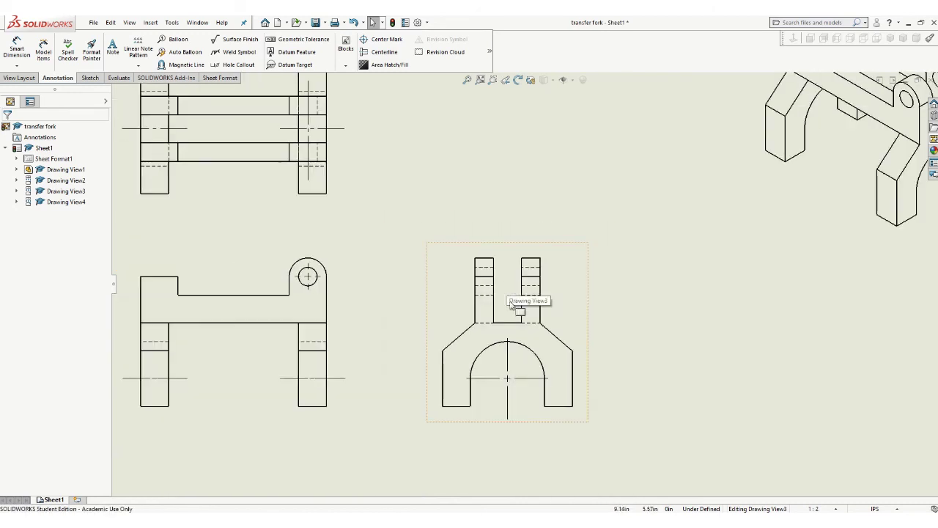
{"action": "scroll", "coordinate": [484, 287], "scroll_direction": "down", "scroll_amount": 1}
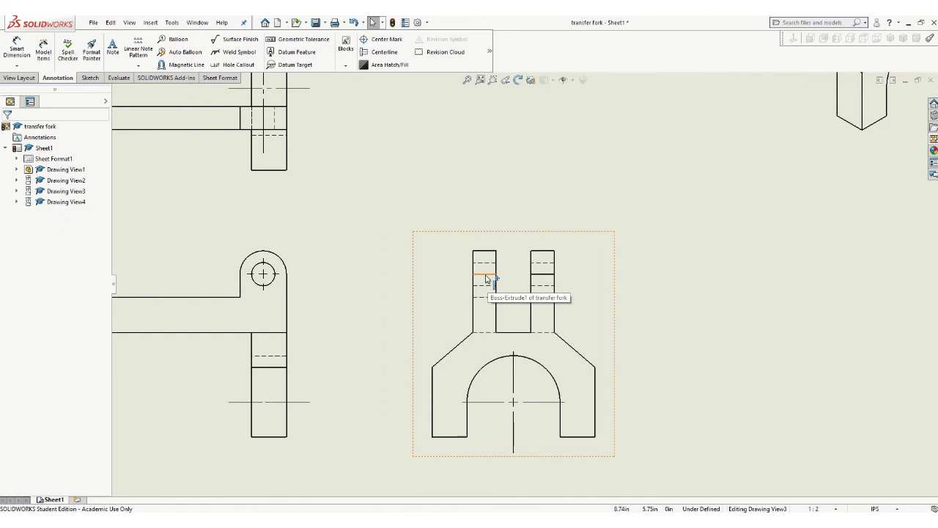
{"action": "left_click", "coordinate": [486, 278]}
{"action": "right_click", "coordinate": [486, 278]}
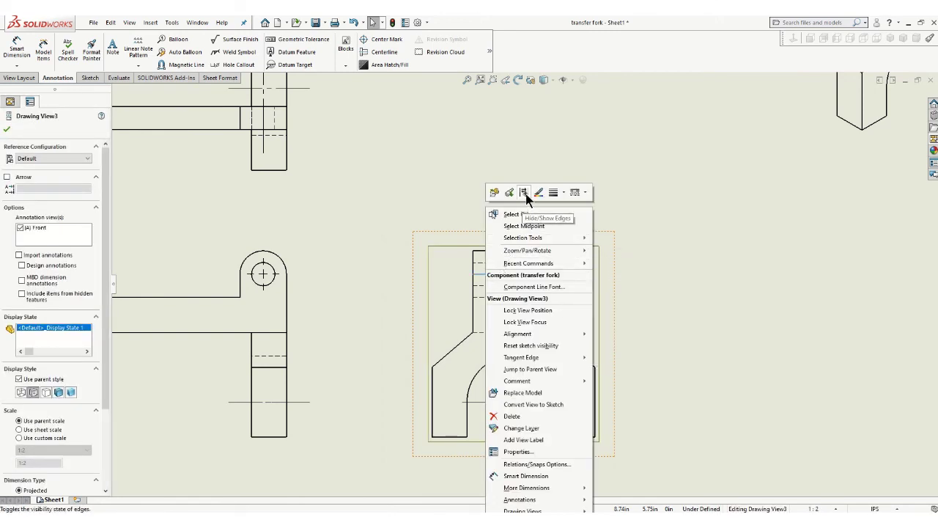
{"action": "key", "text": "Escape"}
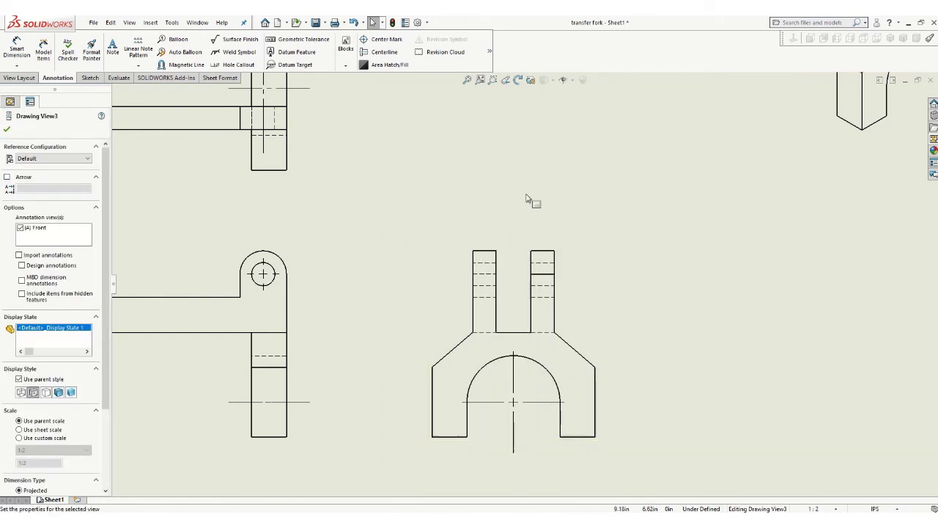
{"action": "right_click", "coordinate": [545, 279]}
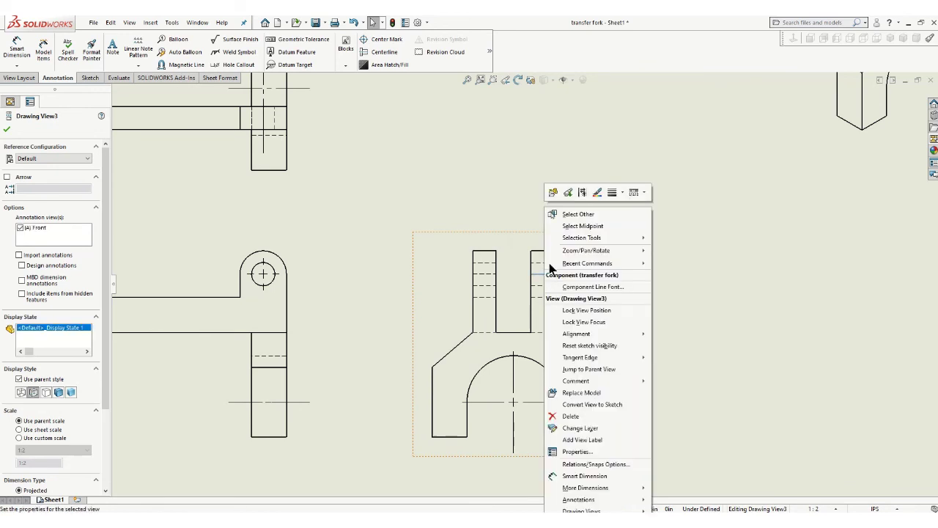
{"action": "left_click", "coordinate": [580, 195]}
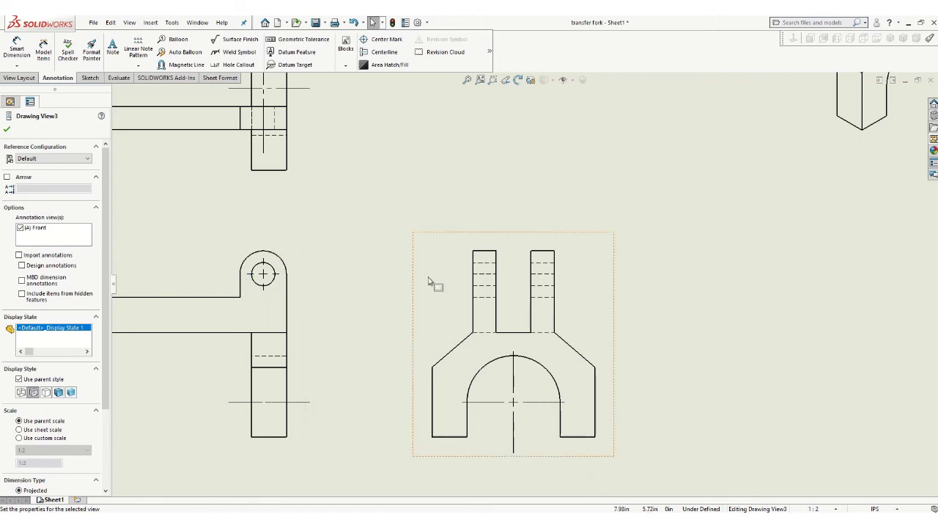
{"action": "left_click", "coordinate": [7, 129]}
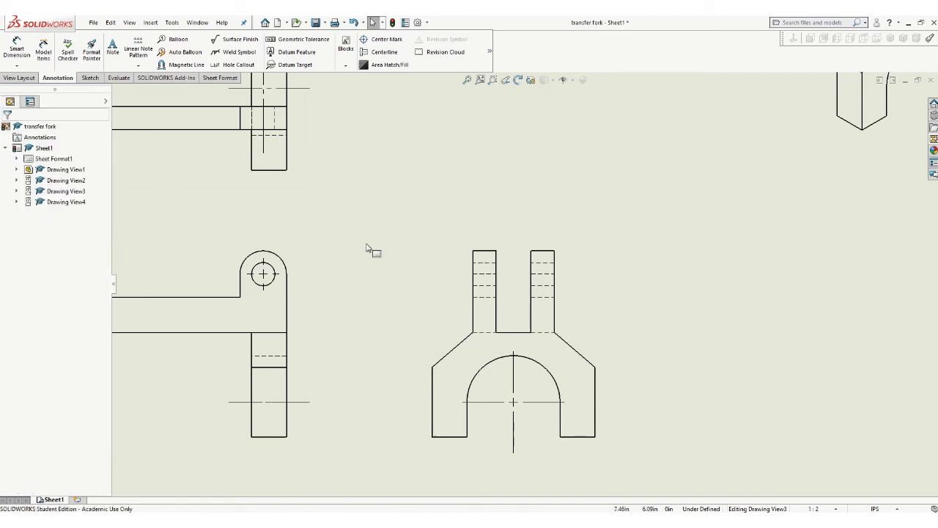
Try Hide/Show Edges on the right view, then cancel without changes
{"action": "right_click", "coordinate": [489, 279]}
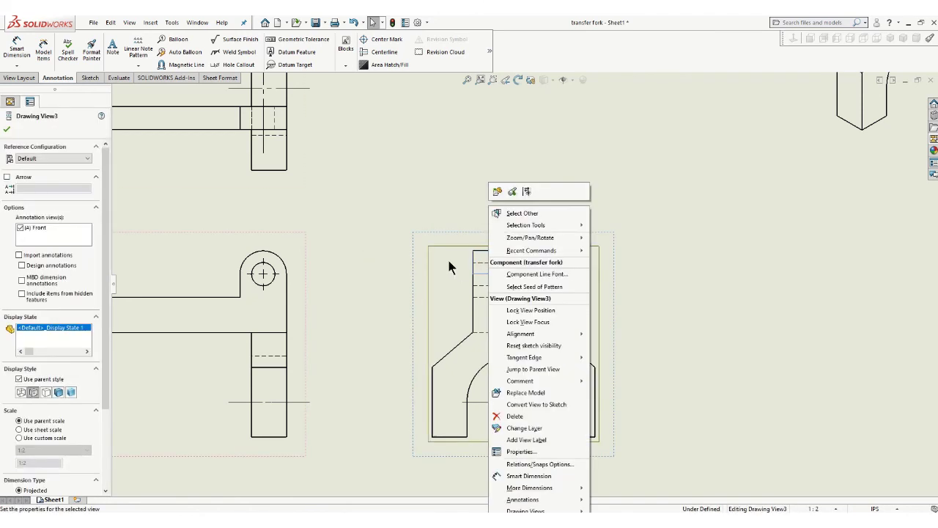
{"action": "left_click", "coordinate": [526, 192]}
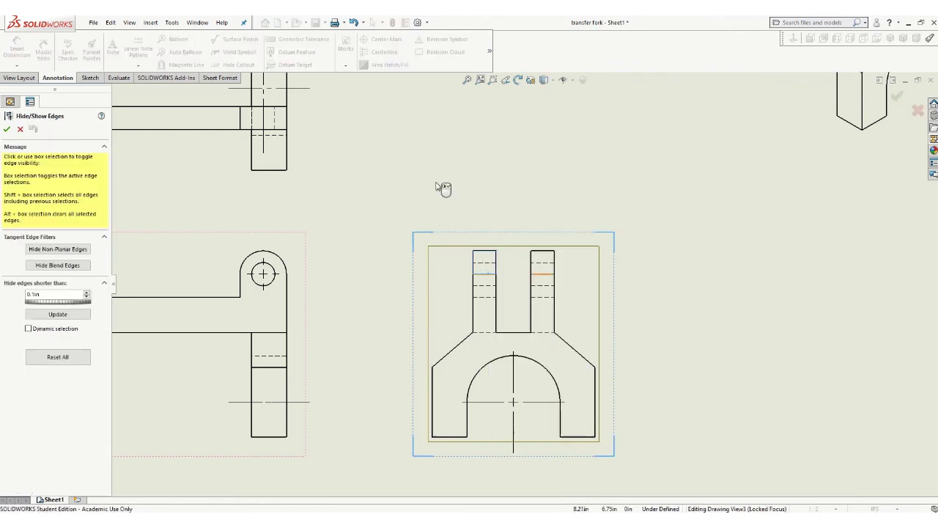
{"action": "left_click", "coordinate": [19, 131]}
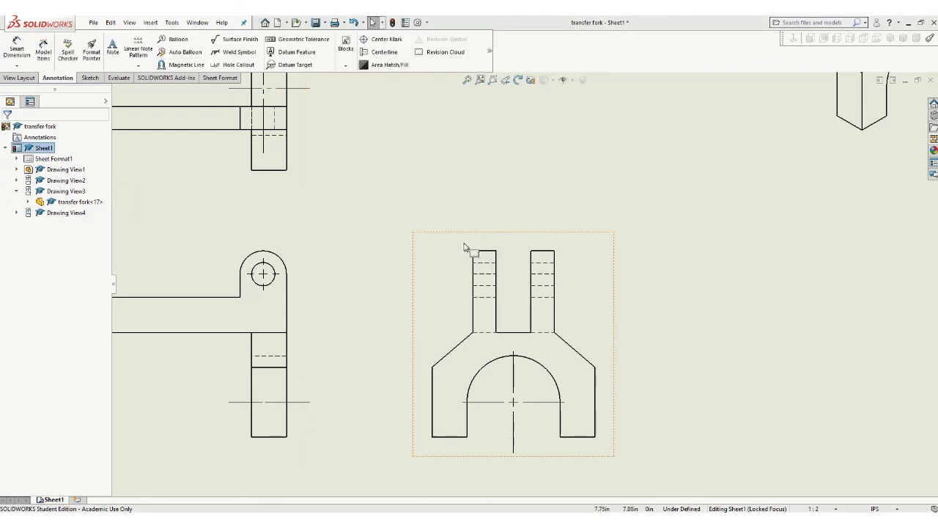
Add a centerline by picking the two dashed hidden edges on each prong
{"action": "left_click", "coordinate": [381, 52]}
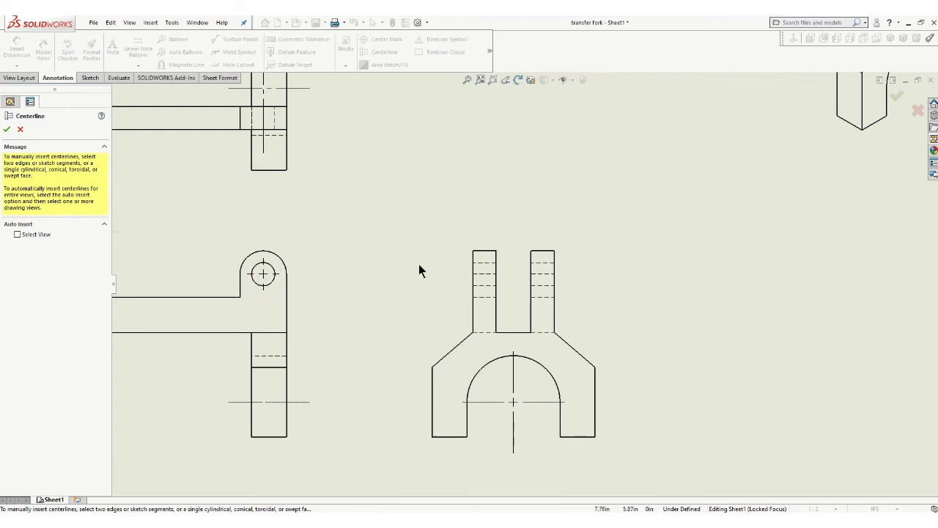
{"action": "left_click", "coordinate": [484, 263]}
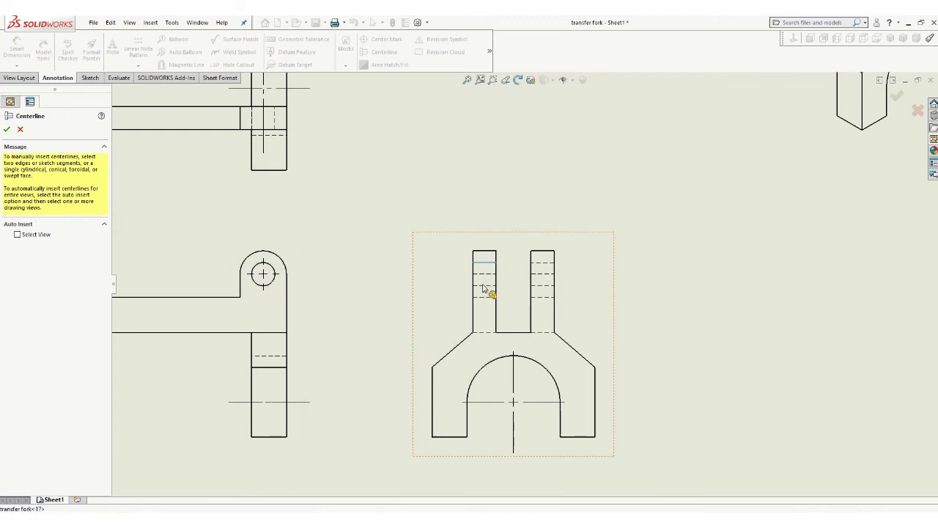
{"action": "left_click", "coordinate": [486, 286]}
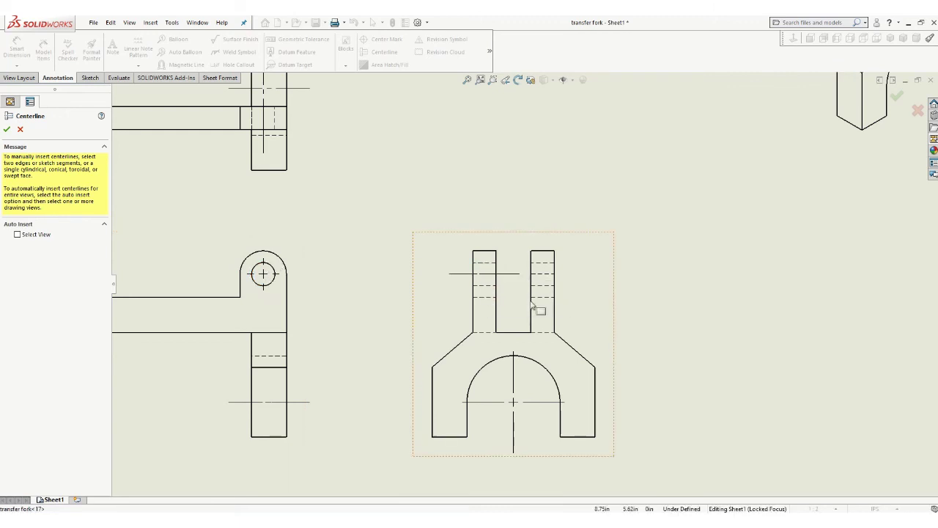
{"action": "left_click", "coordinate": [548, 263]}
{"action": "left_click", "coordinate": [549, 286]}
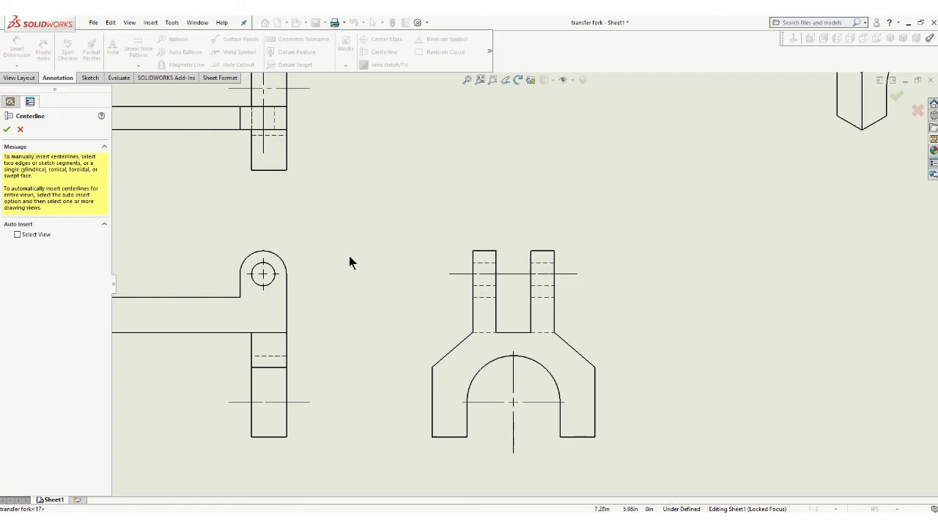
{"action": "key", "text": "f"}
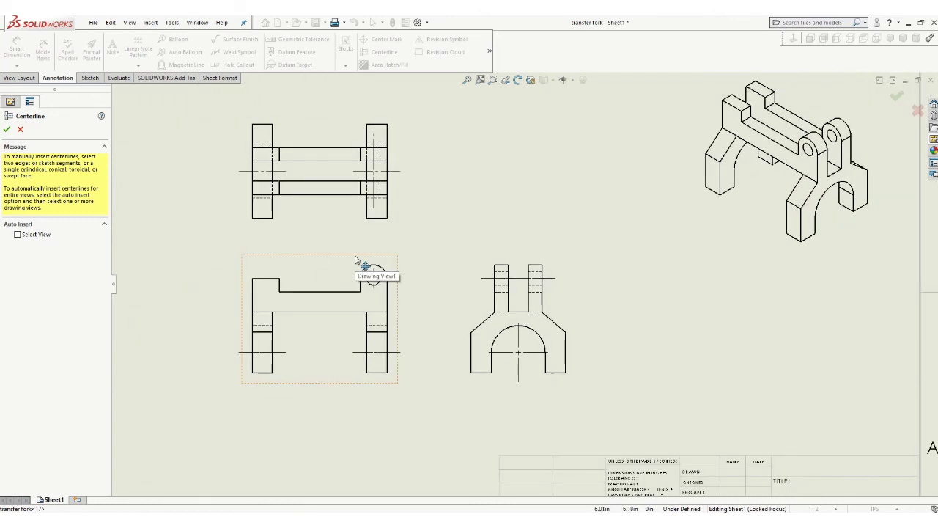
Close the Centerline command and zoom out to show the full sheet and title block
{"action": "left_click", "coordinate": [8, 130]}
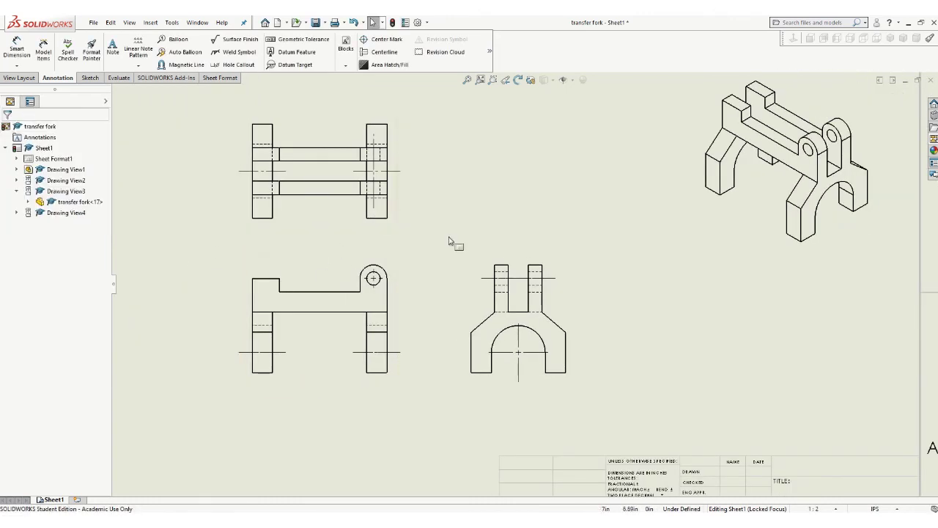
{"action": "scroll", "coordinate": [481, 243], "scroll_direction": "up", "scroll_amount": 3}
{"action": "scroll", "coordinate": [480, 243], "scroll_direction": "down", "scroll_amount": 2}
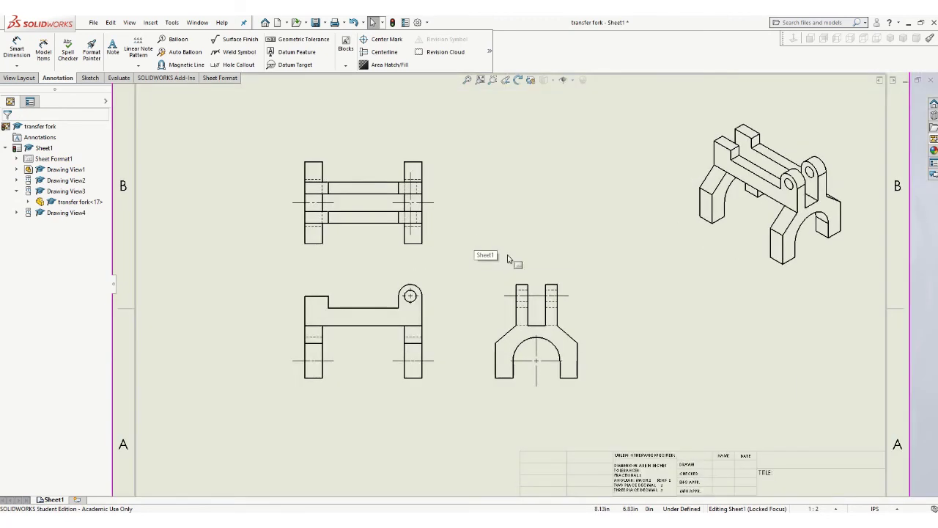
{"action": "scroll", "coordinate": [550, 286], "scroll_direction": "up", "scroll_amount": 1}
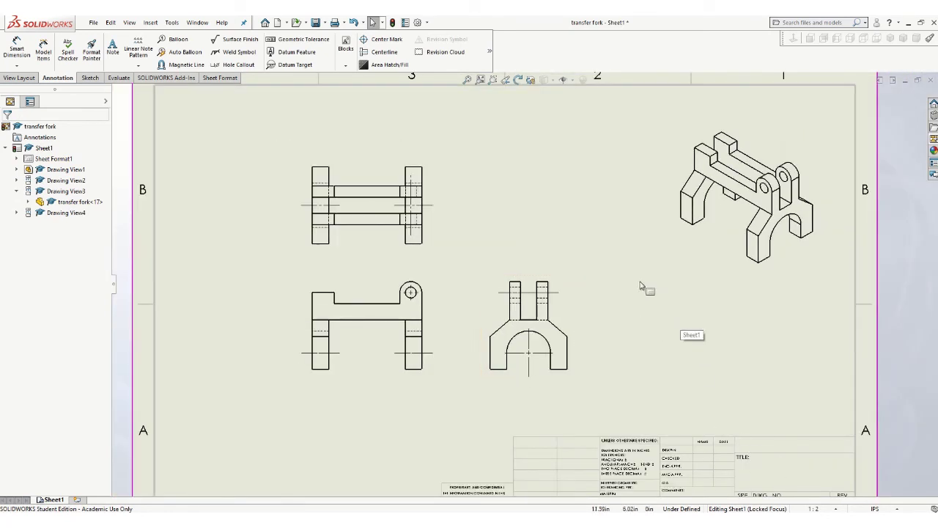
{"action": "scroll", "coordinate": [639, 285], "scroll_direction": "up", "scroll_amount": 1}
{"action": "middle_click_drag", "start_coordinate": [612, 268], "coordinate": [562, 242]}
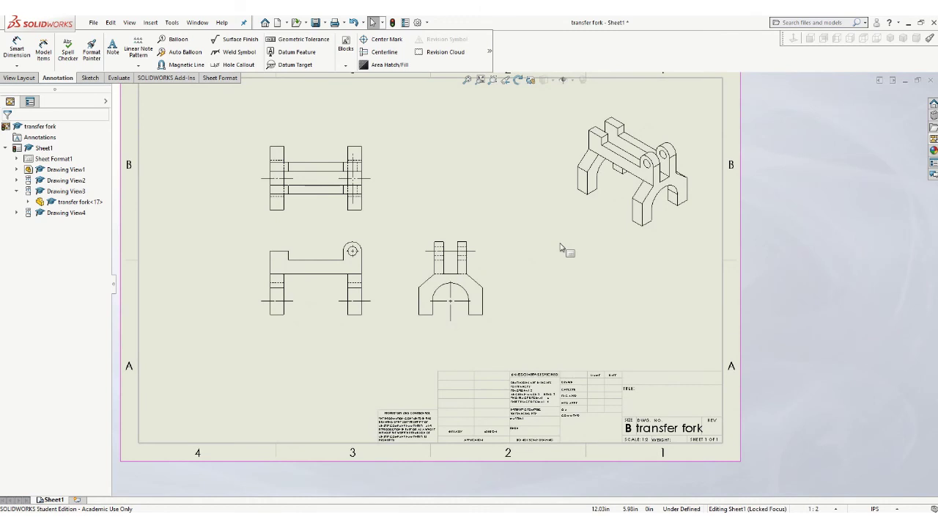